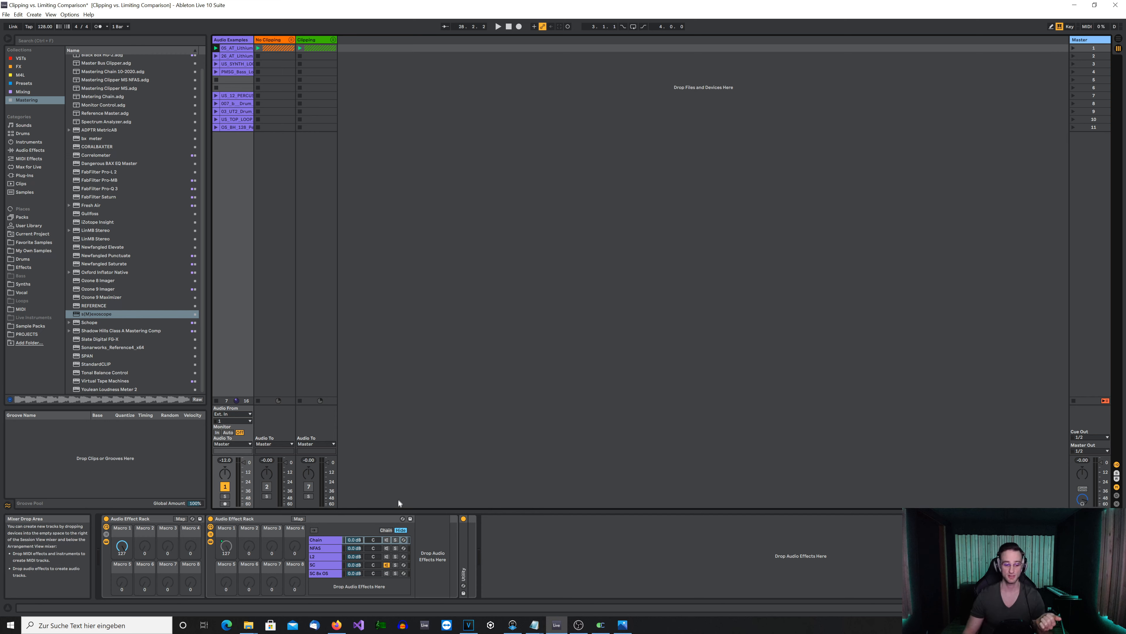
Step: Select the NFAS chain, fold the Newfangled Saturate parameters and open the plug-in's window
left_click(327, 548)
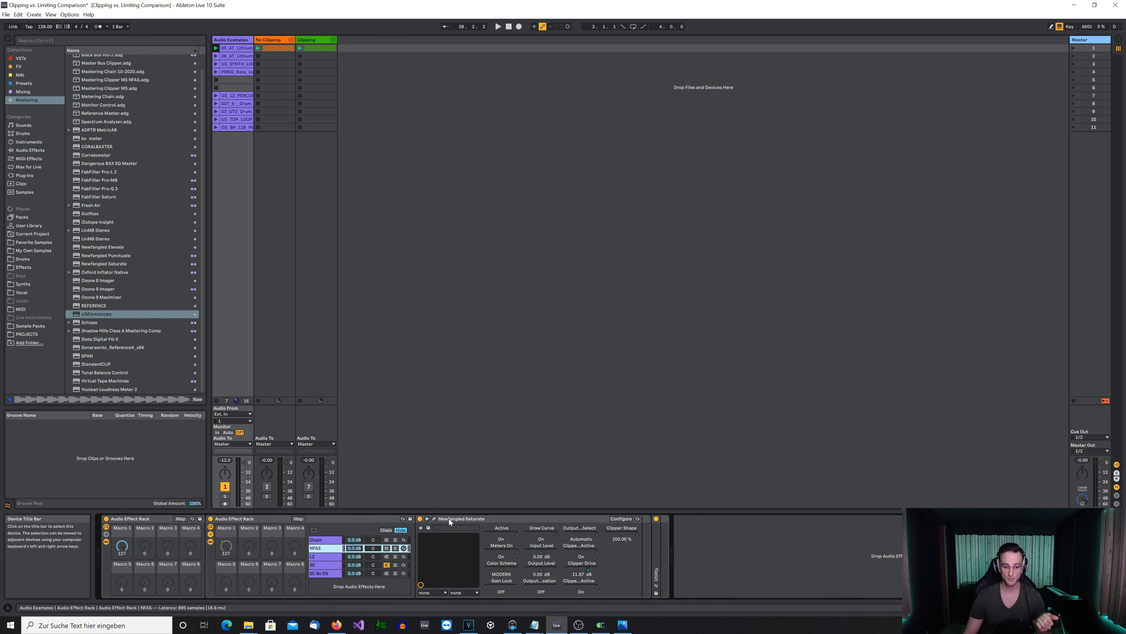
left_click(428, 520)
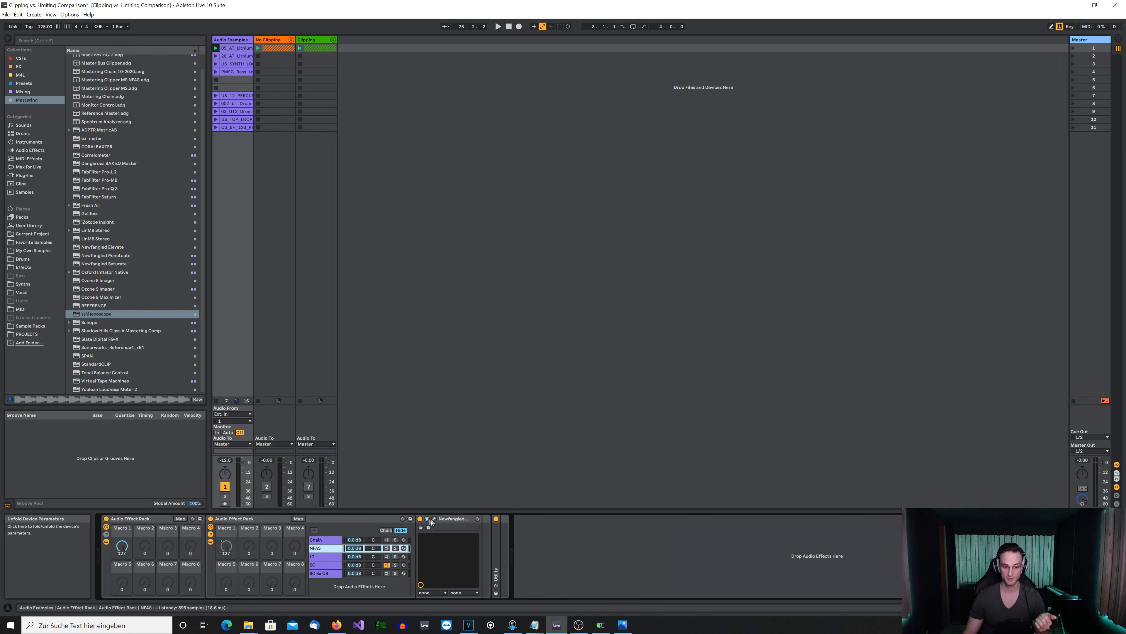
left_click(435, 519)
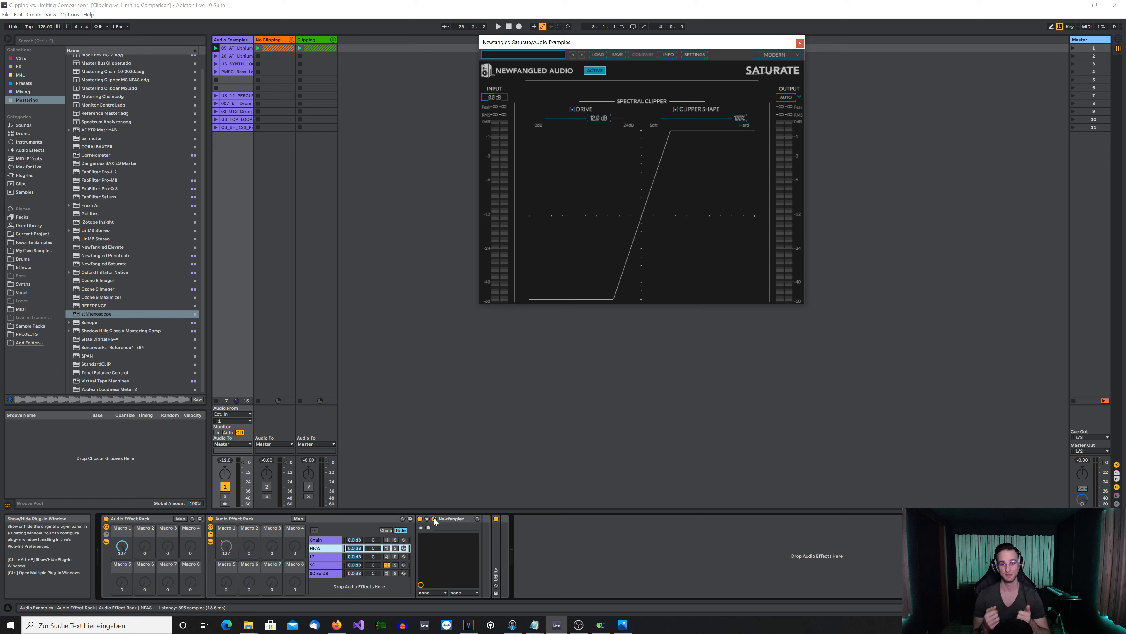
Step: View the FabFilter Pro-L 2 limiter settings of the L2 chain and close its window
left_click(331, 556)
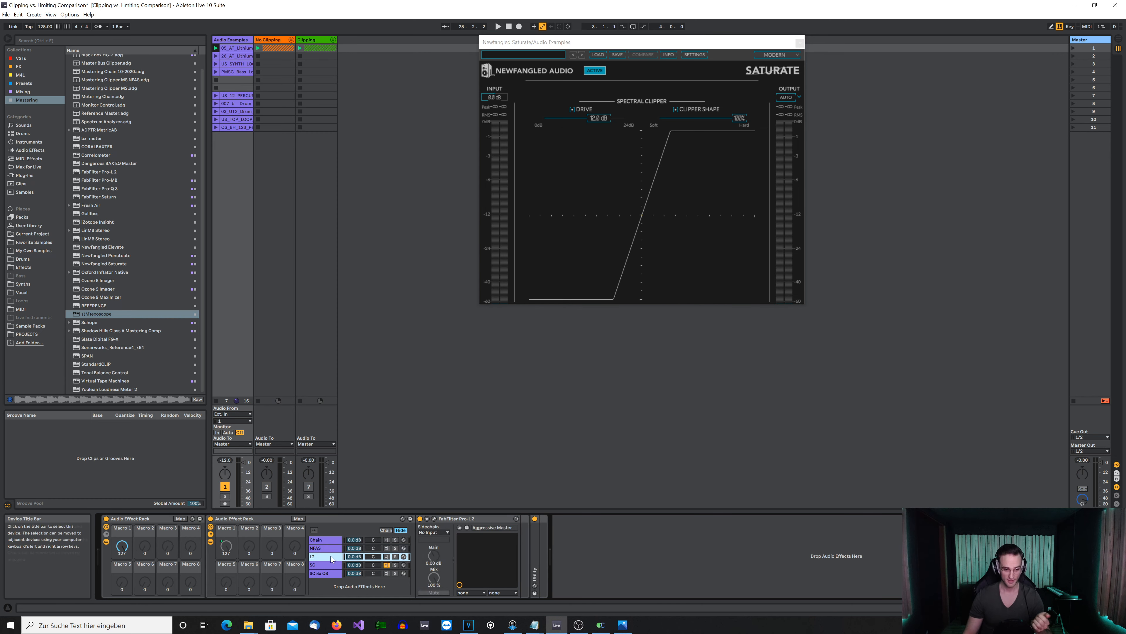
left_click(435, 520)
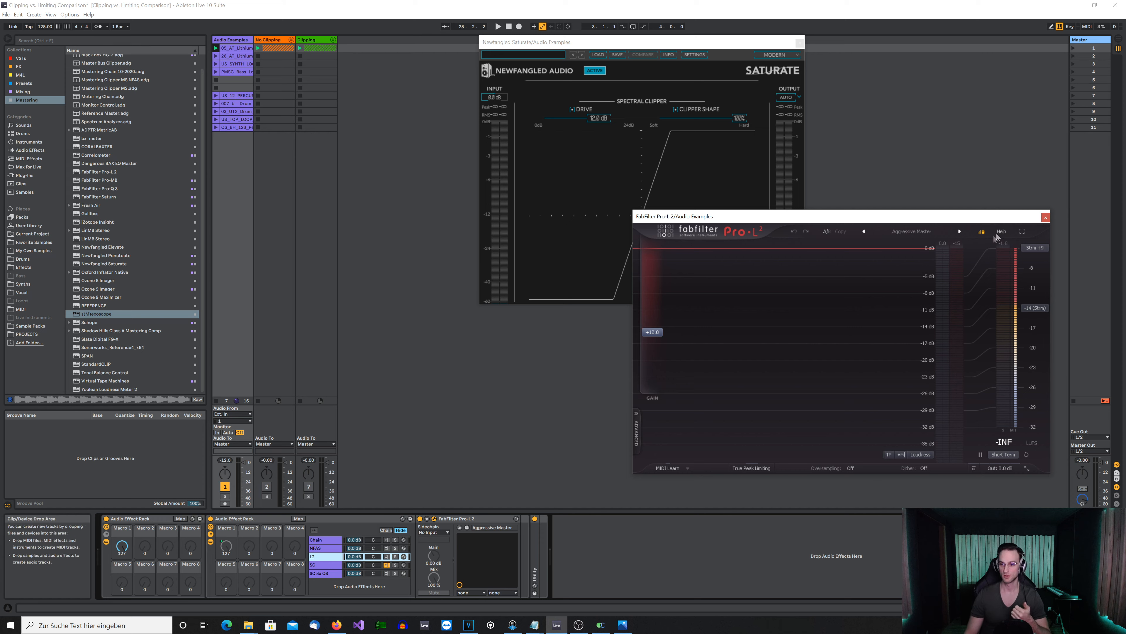
left_click(1044, 217)
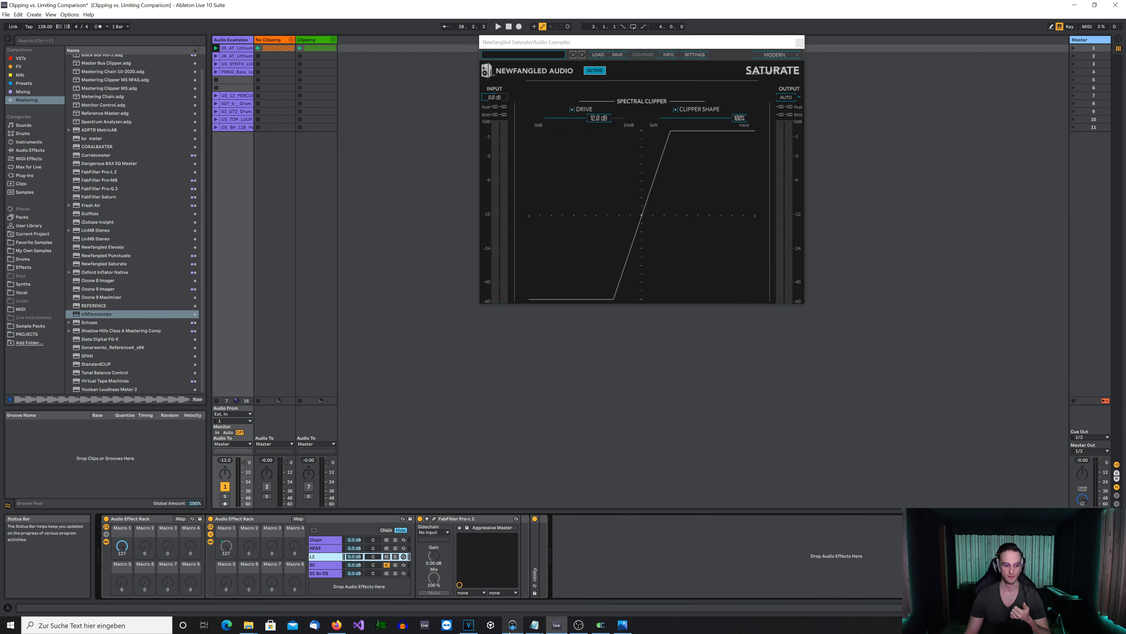
Step: Examine the clipping mode options of StandardCLIP in the SC chain and close its window
left_click(321, 565)
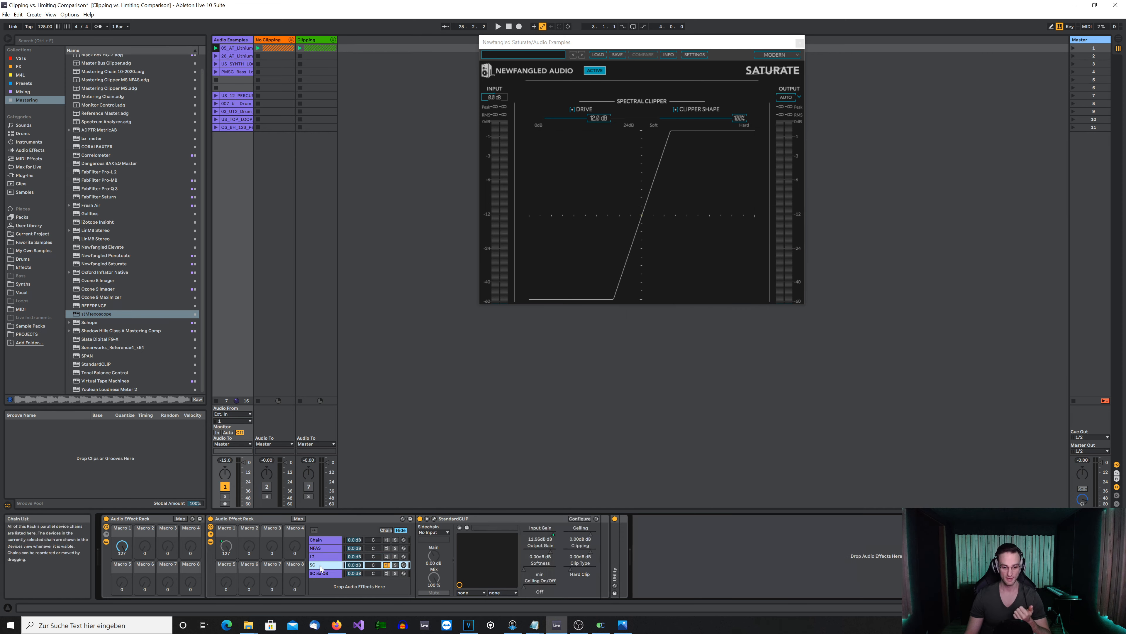
left_click(434, 519)
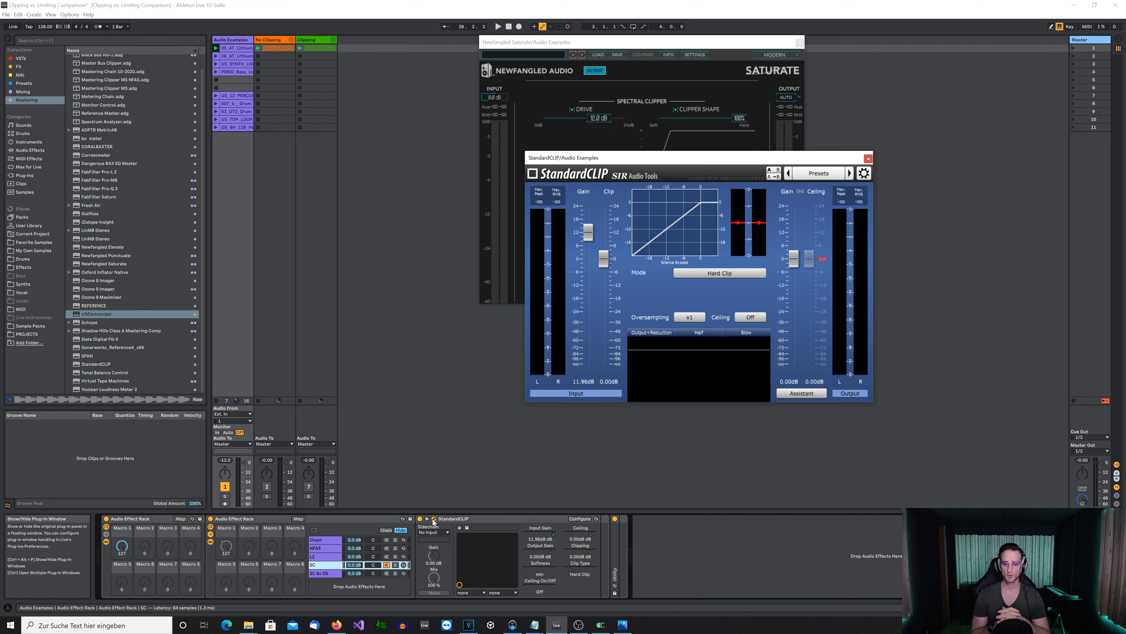
left_click(700, 274)
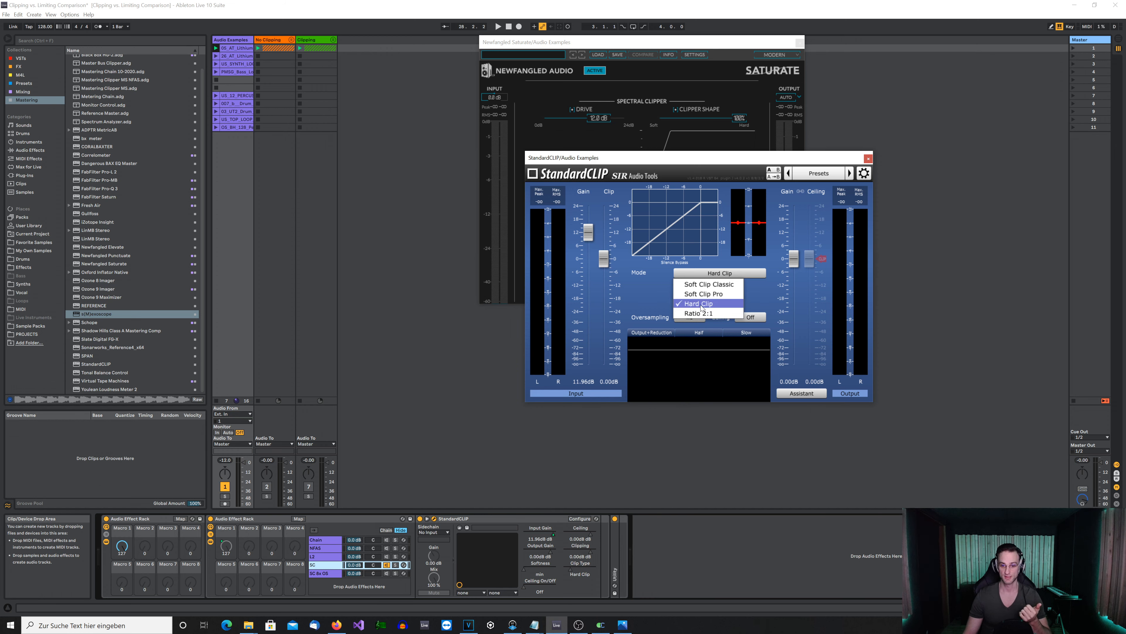
left_click(868, 158)
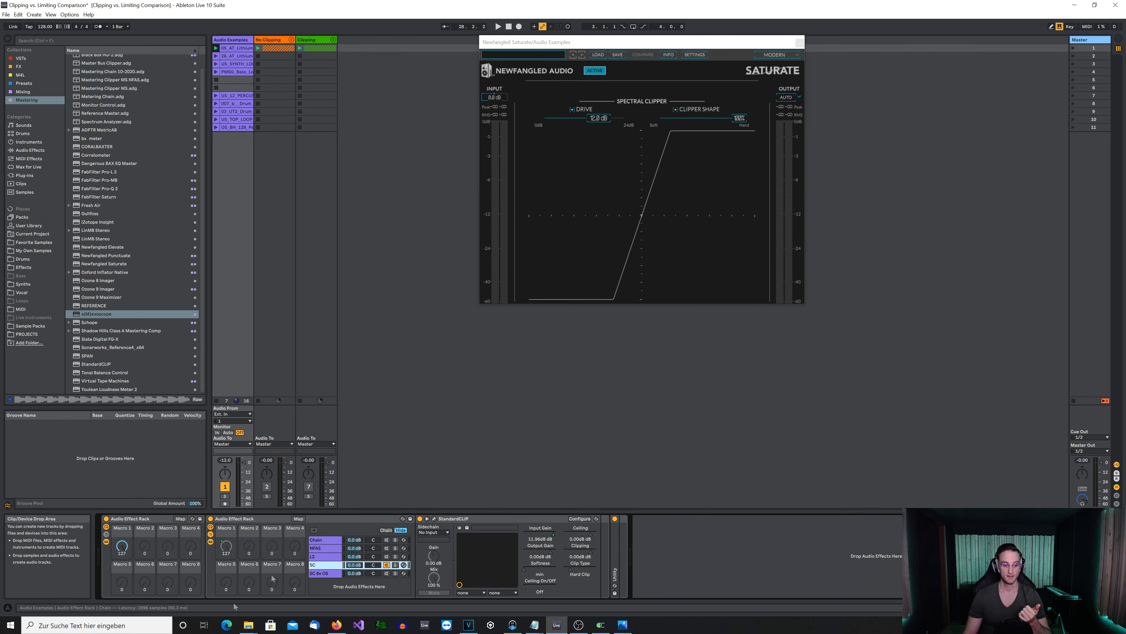
Step: Check the oversampling setting of StandardCLIP in the SC 8x OS chain and close its window
left_click(317, 573)
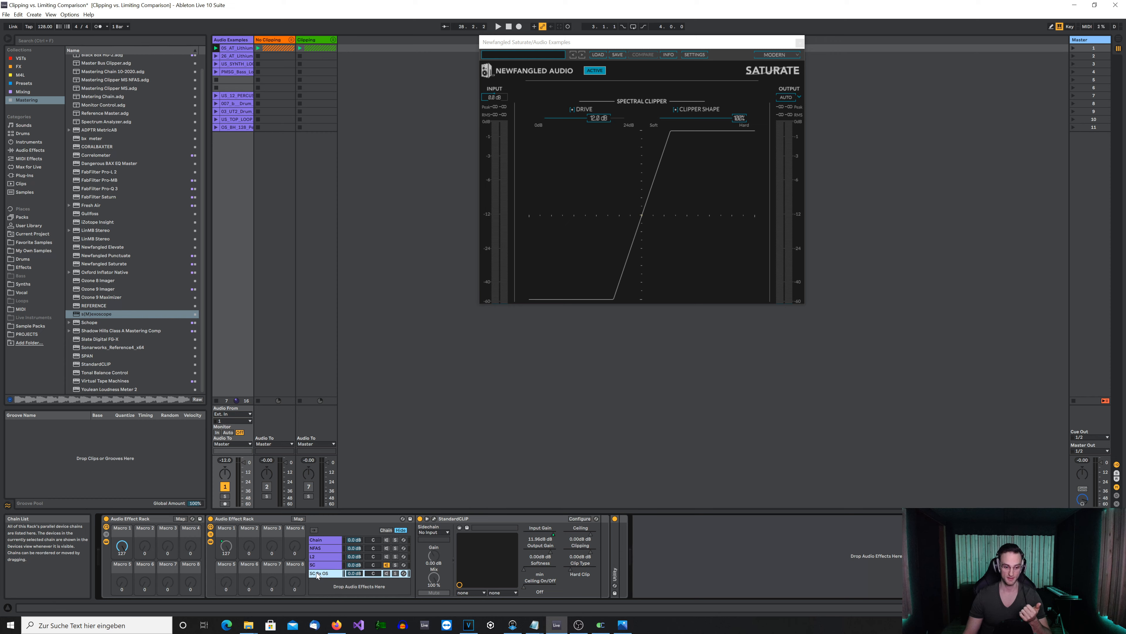
left_click(435, 519)
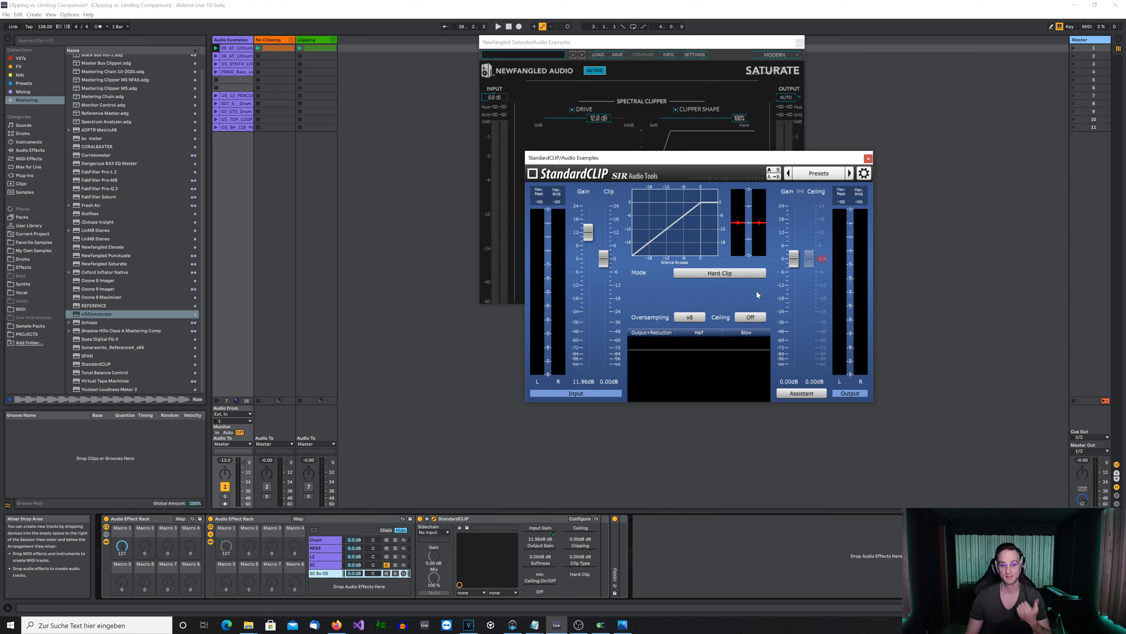
left_click(868, 159)
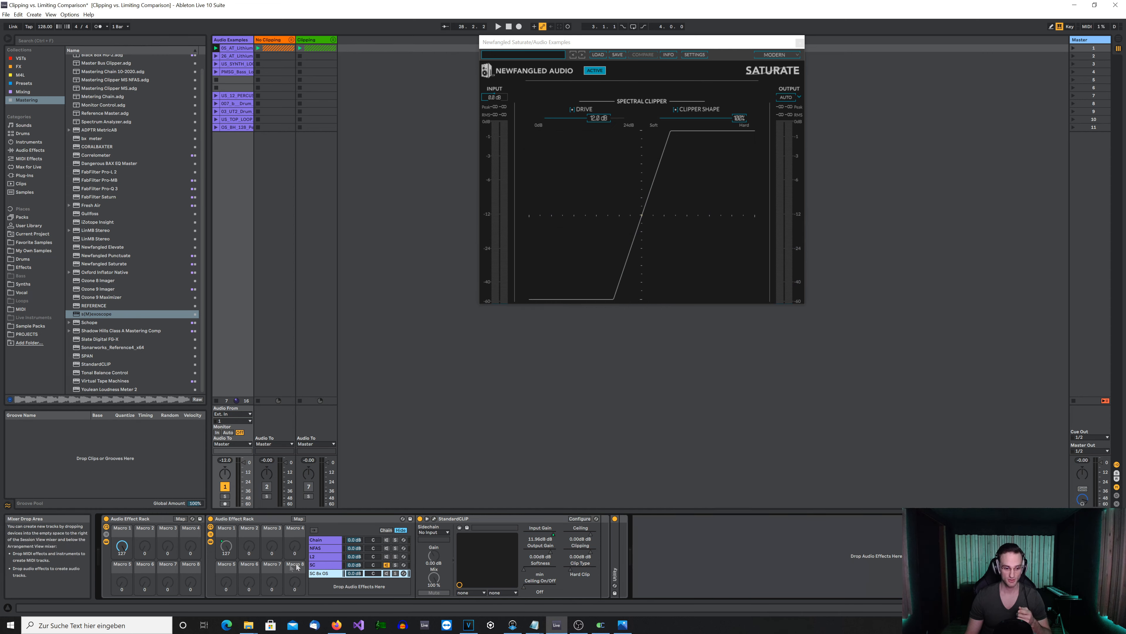
Step: Examine the advanced limiter controls and loudness meter of FabFilter Pro-L 2 in the L2 chain, closing its window when finished
left_click(317, 556)
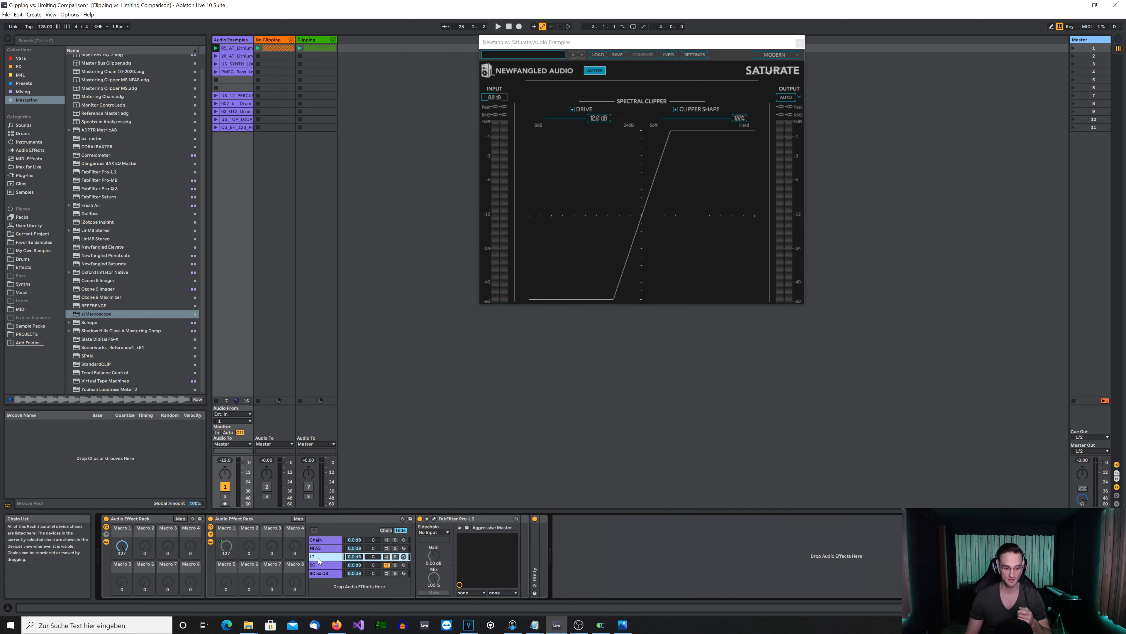
left_click(435, 518)
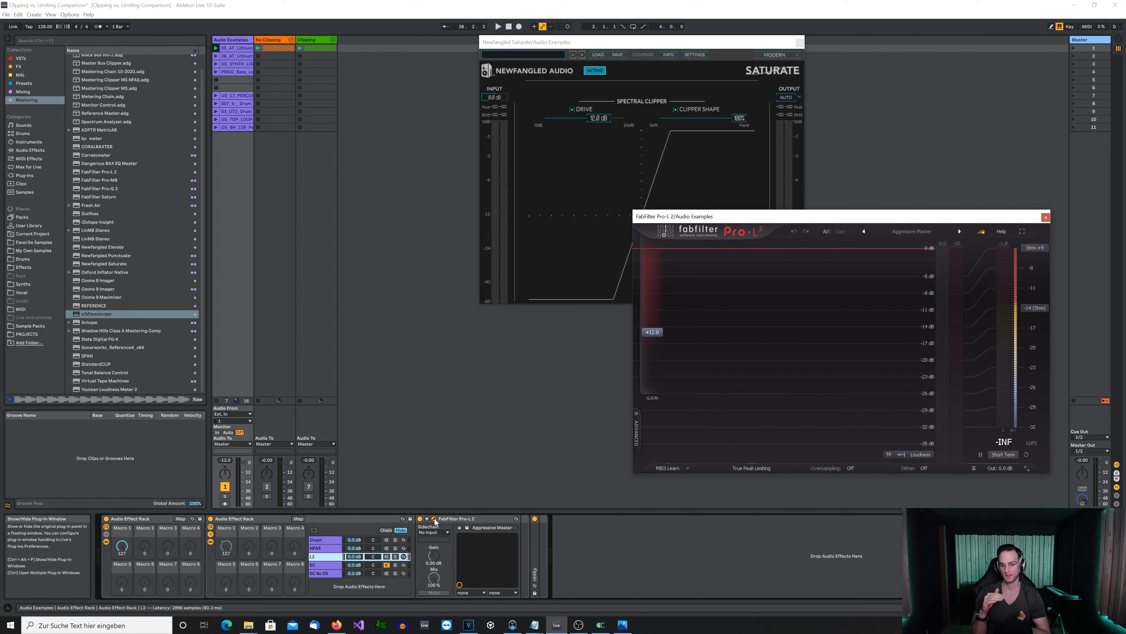
left_click(637, 430)
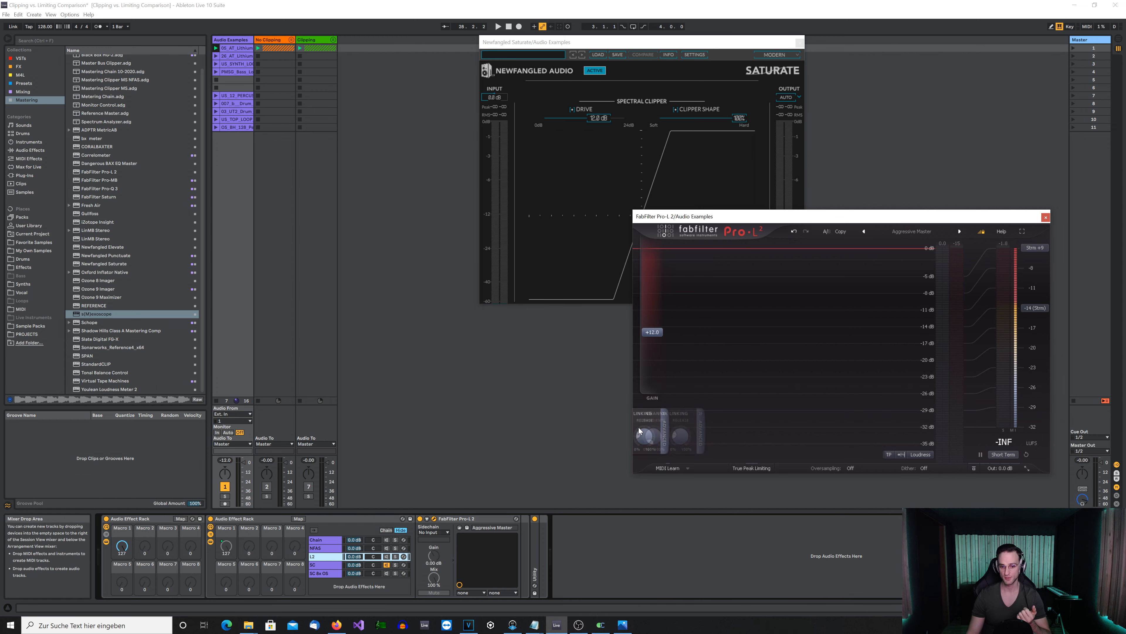
mouse_move(744, 437)
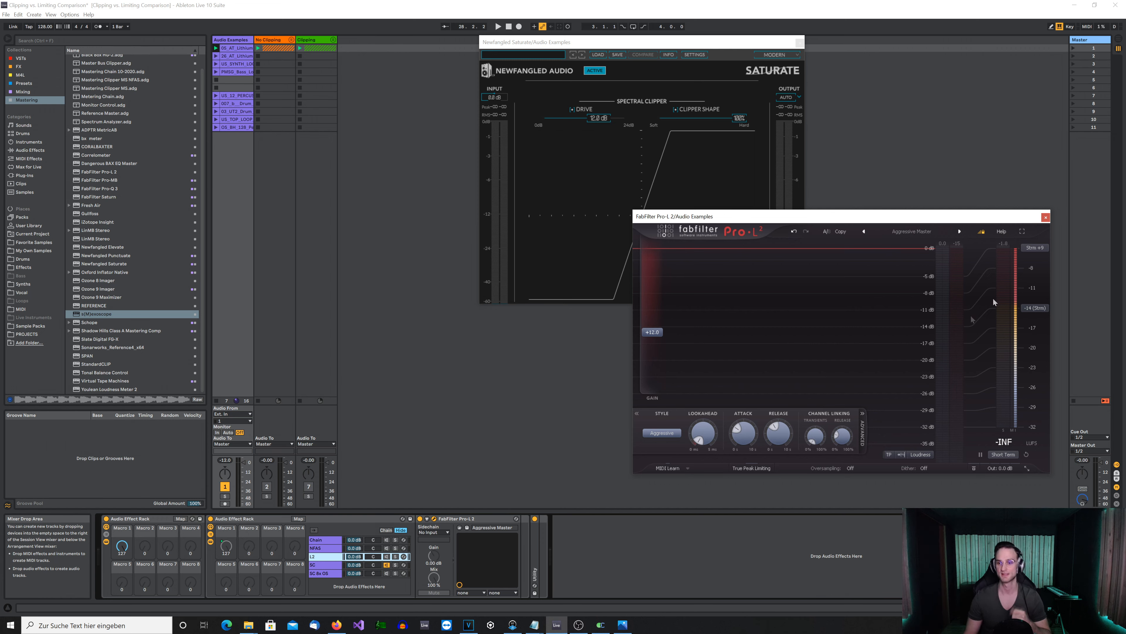
mouse_move(1017, 282)
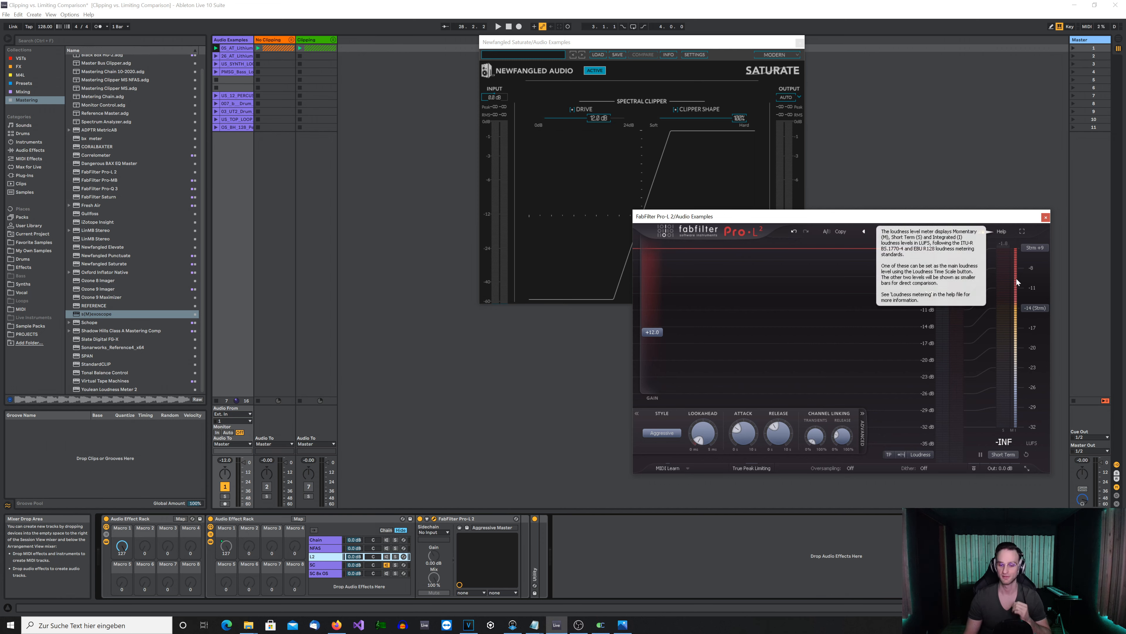
left_click(1045, 219)
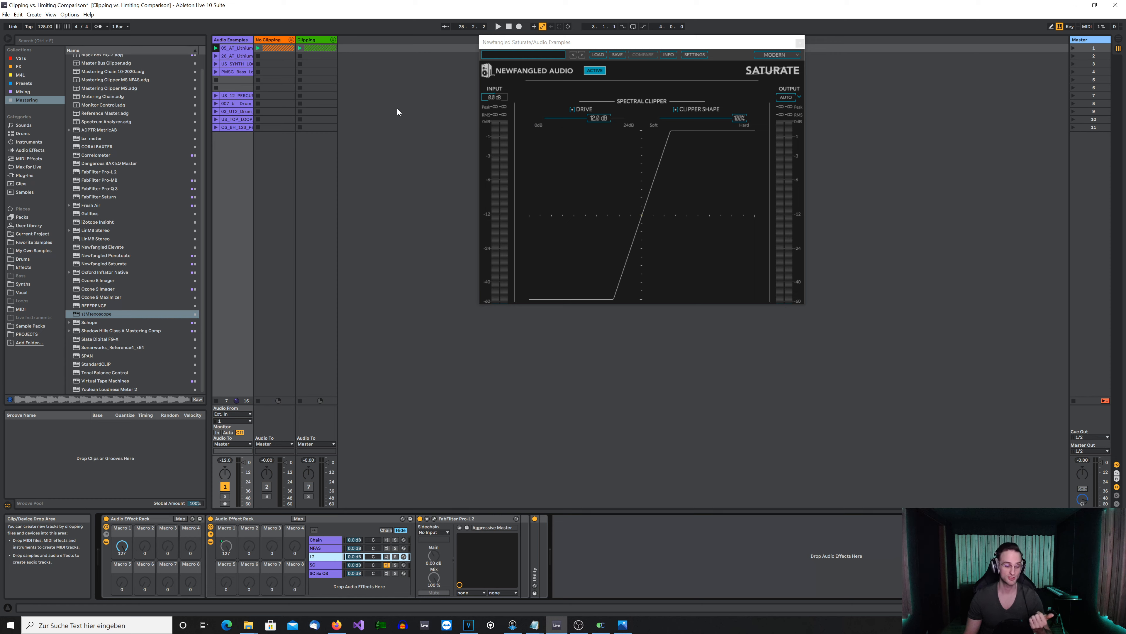
Step: Widen the Audio Examples track and make NFAS the active chain in place of SC in the effect rack
left_click_drag(253, 40, 330, 44)
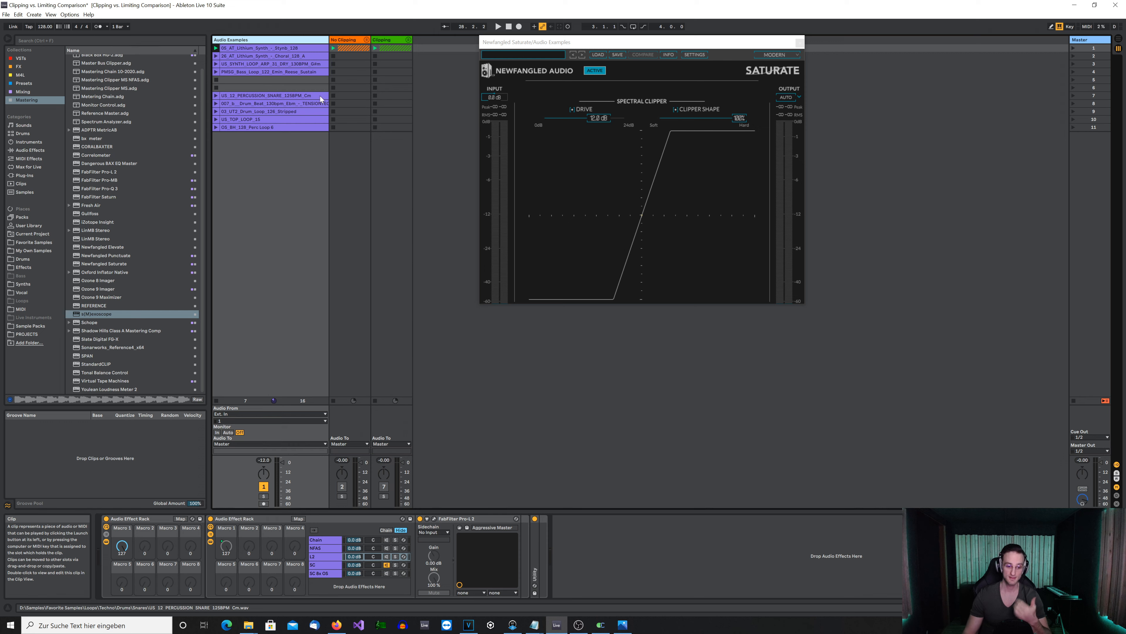
left_click(322, 548)
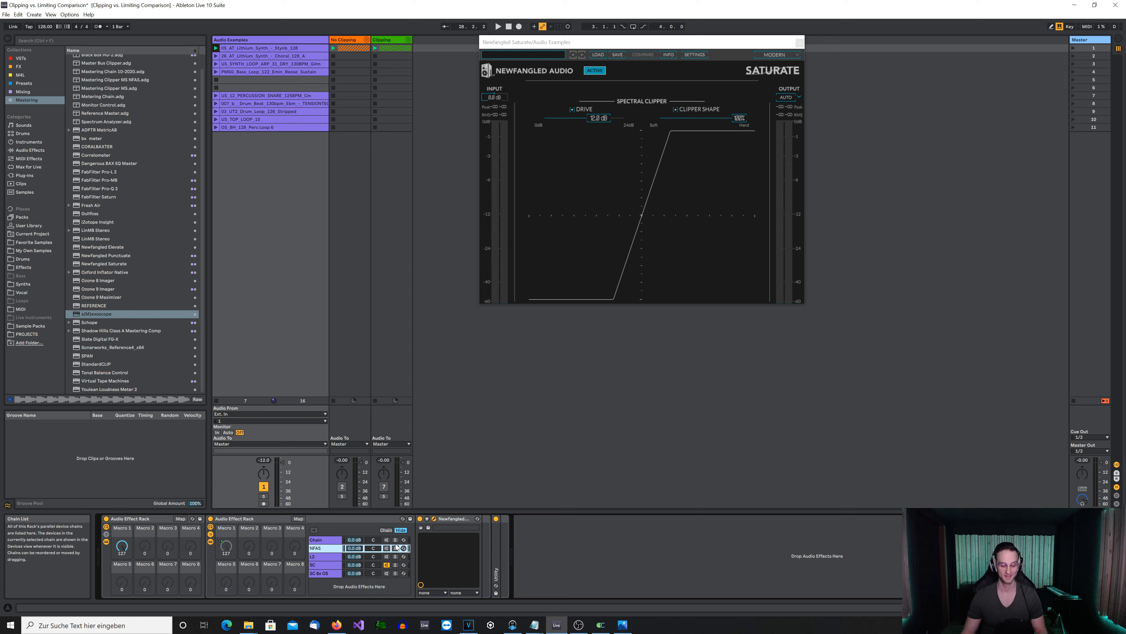
left_click(386, 548)
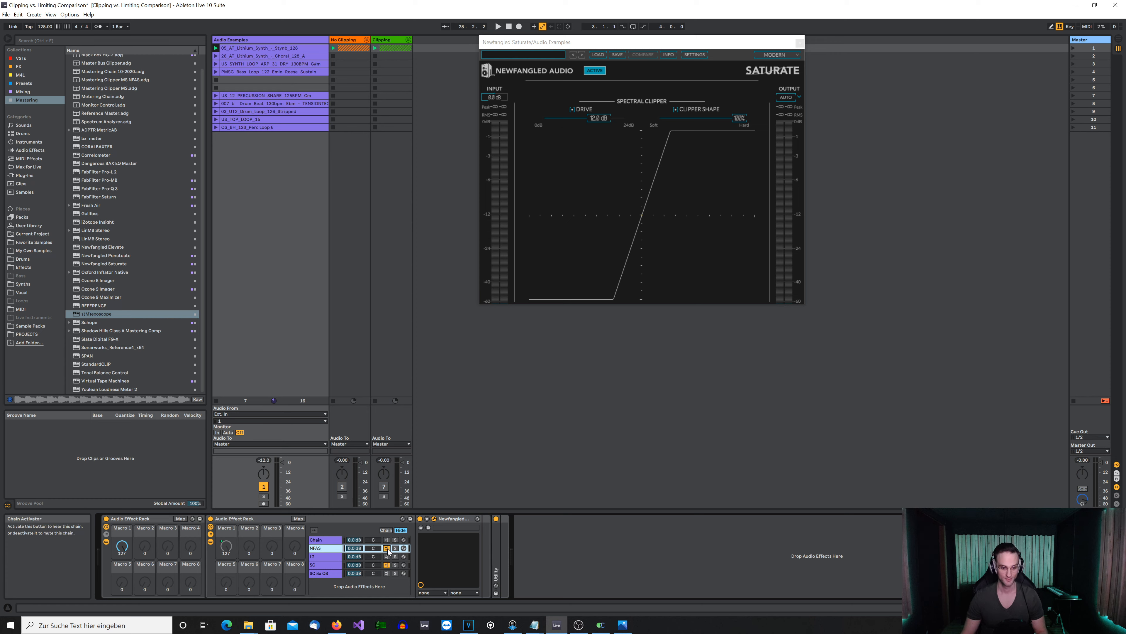
left_click(388, 564)
left_click(349, 520)
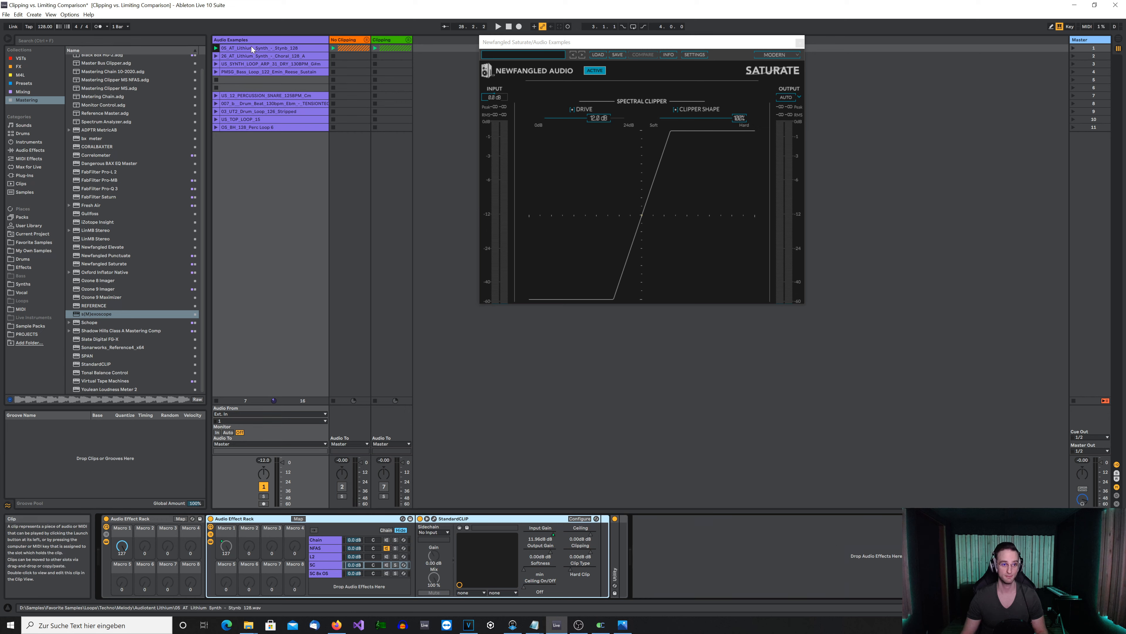
Step: Play the Lithium Synth Stynb clip while alternating between the NFAS, L2 and SC chains, and stop playback
left_click(216, 47)
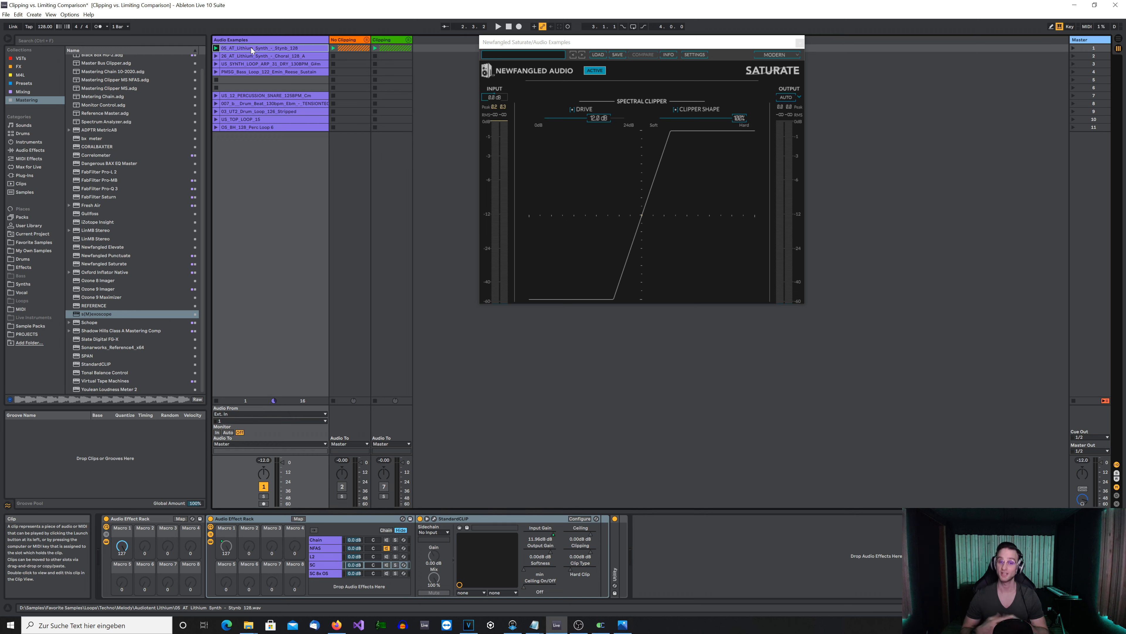
left_click(344, 522)
key("space")
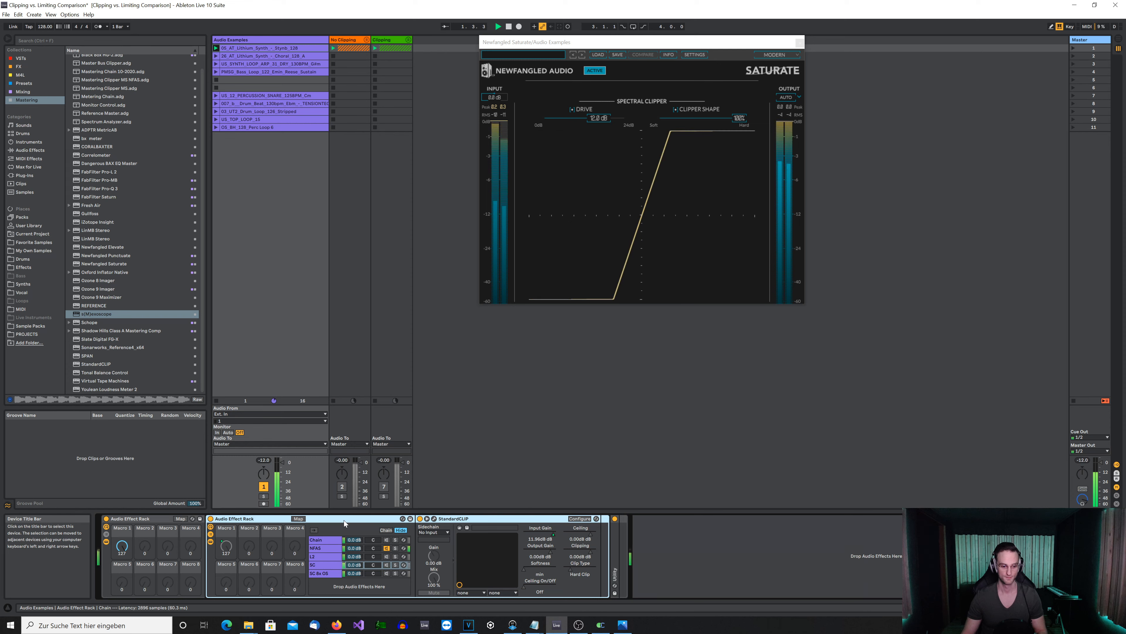
key("1")
key("2")
key("3")
key("1")
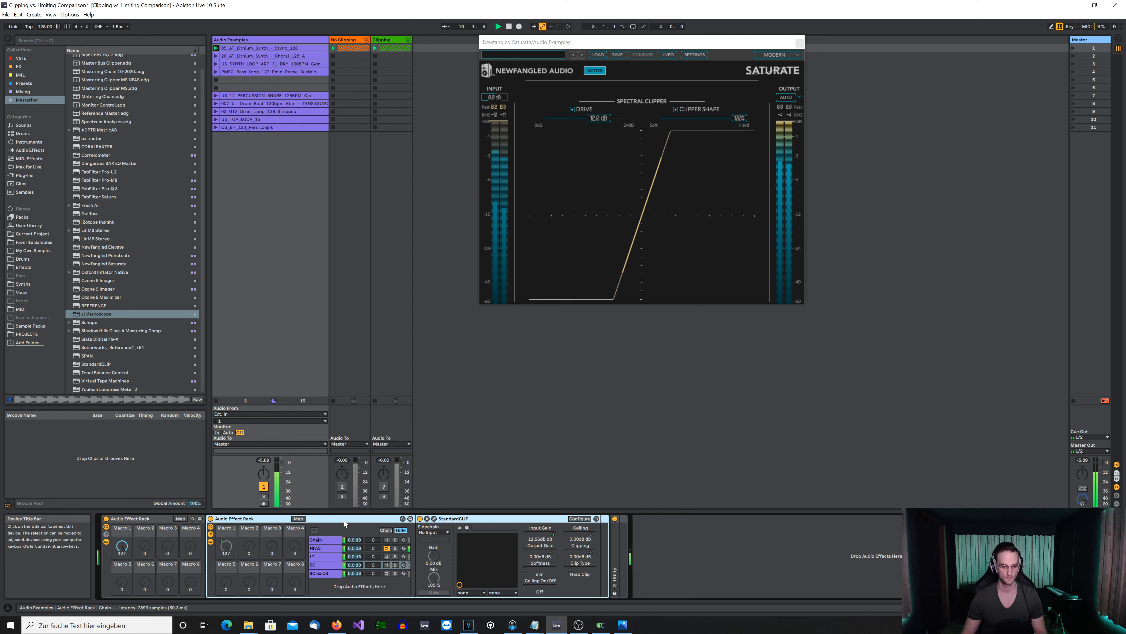
key("3")
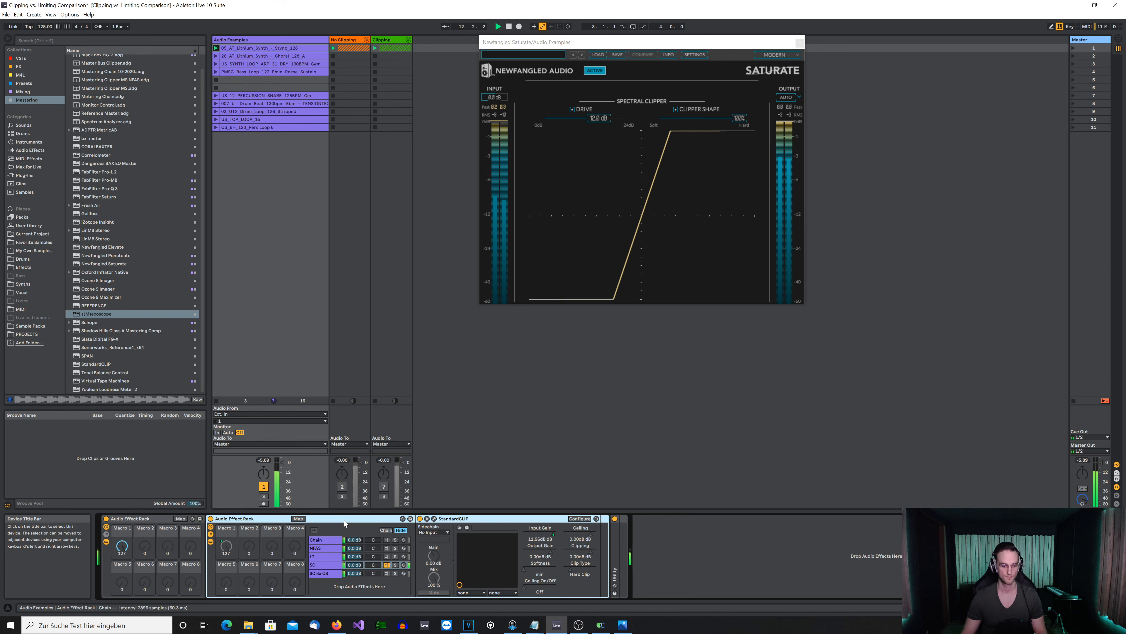
key("1")
key("2")
key("space")
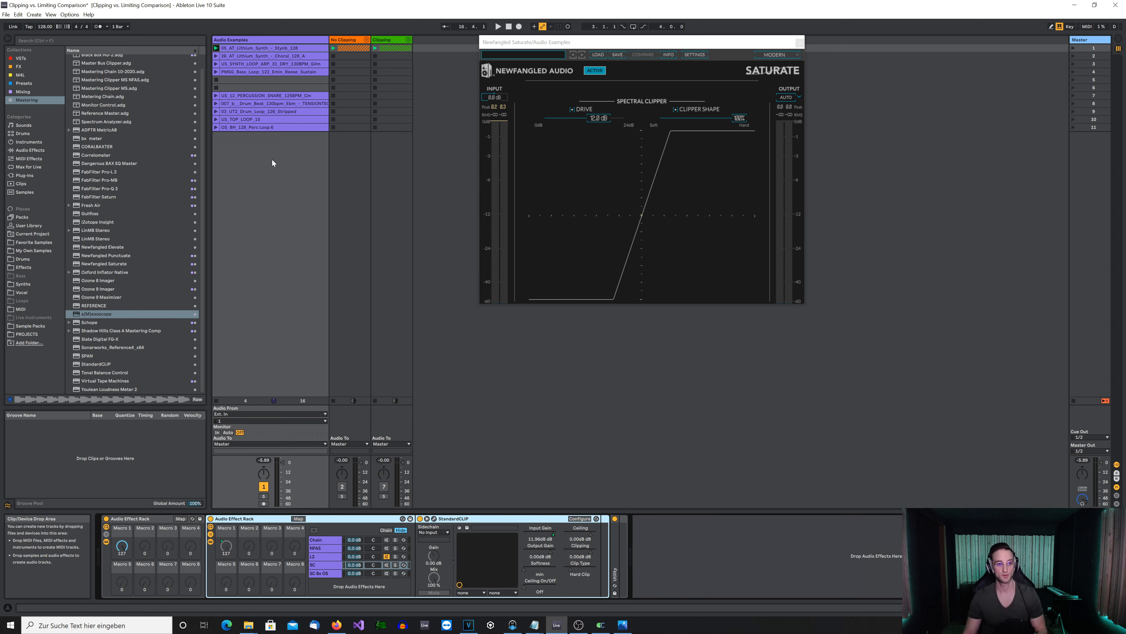
Step: Play the SYNTH_LOOP_ARP_31_DRY clip while alternating between the NFAS, L2 and SC chains, and stop playback
left_click(216, 64)
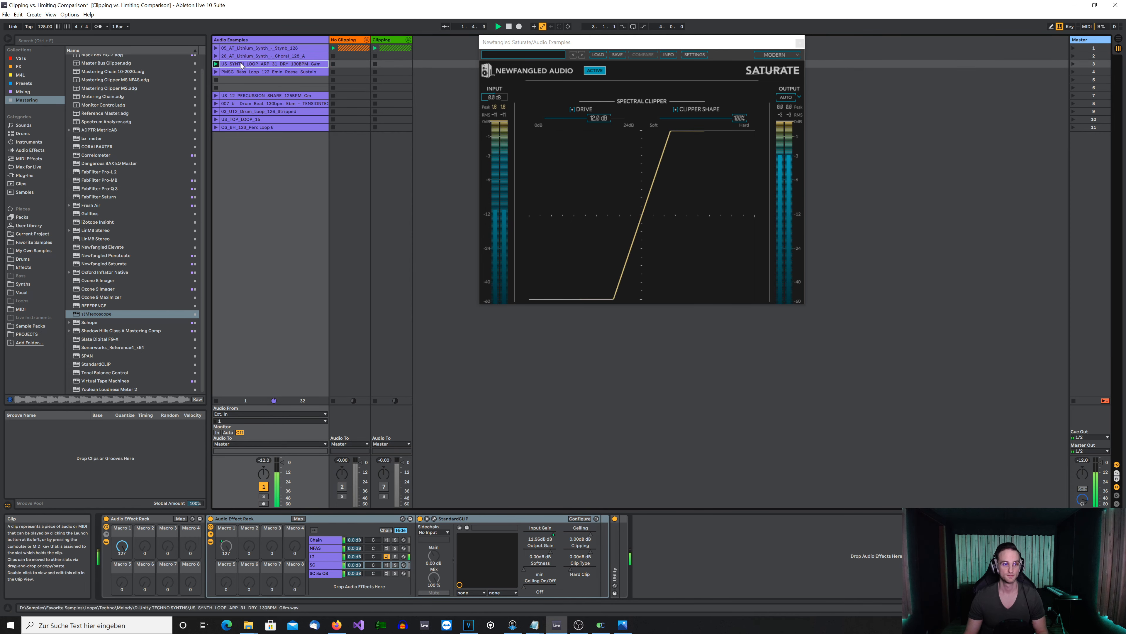
left_click(348, 520)
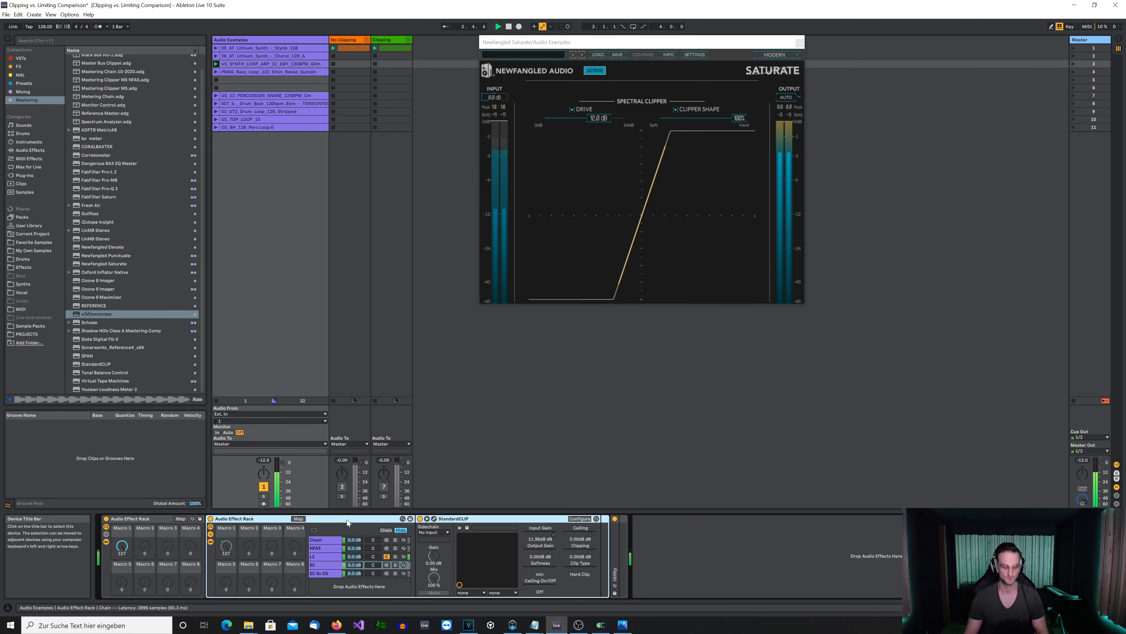
key("1")
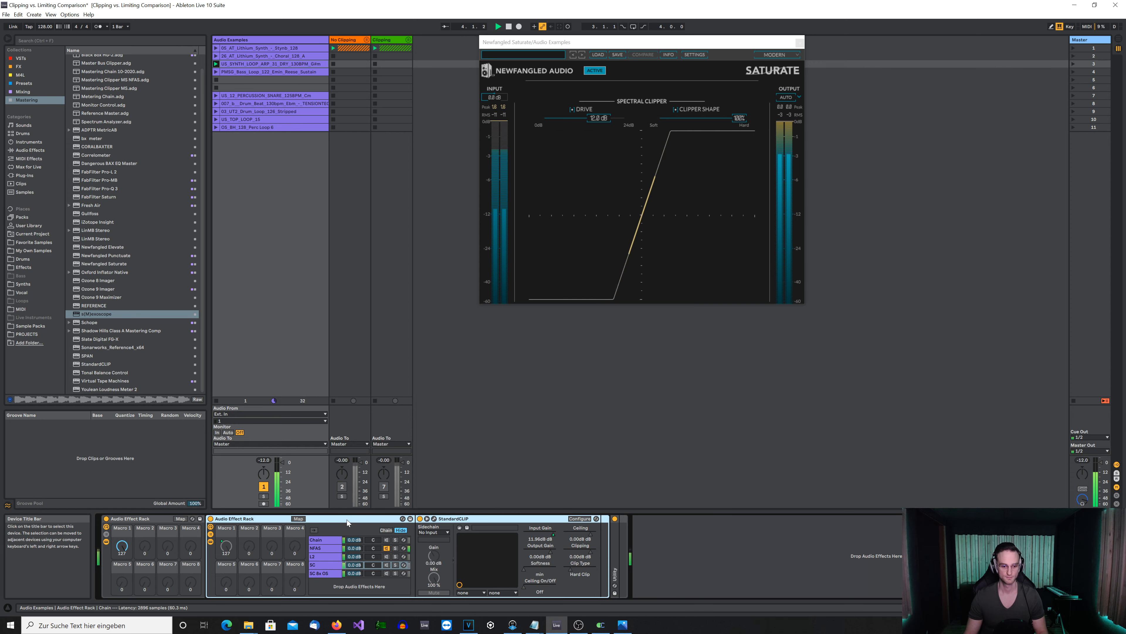
key("1")
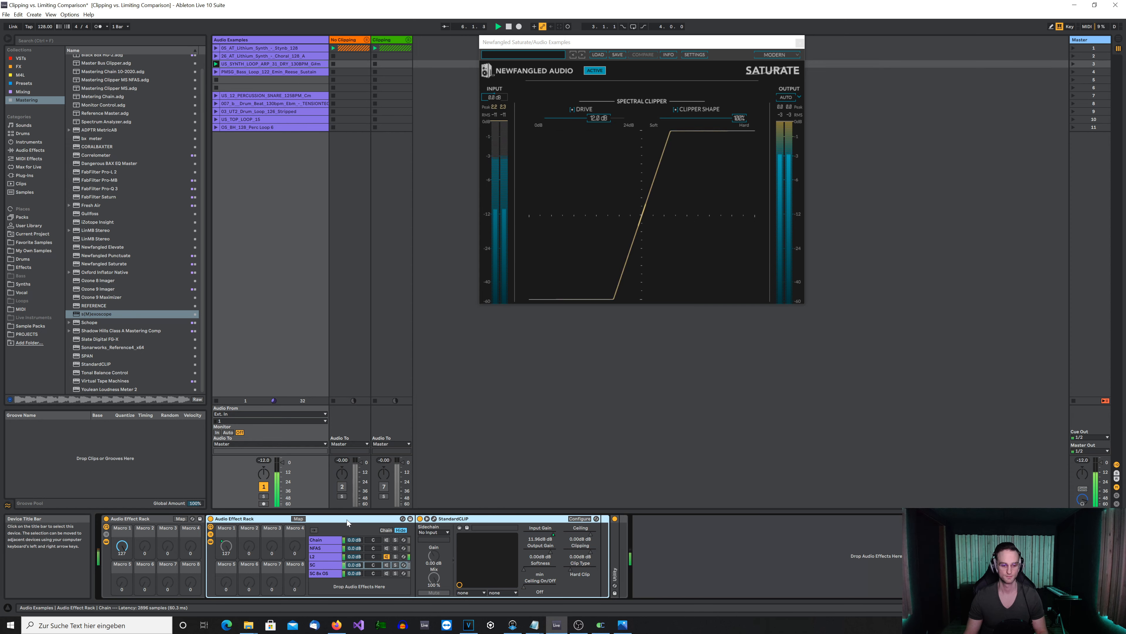
key("2")
key("3")
key("2")
key("1")
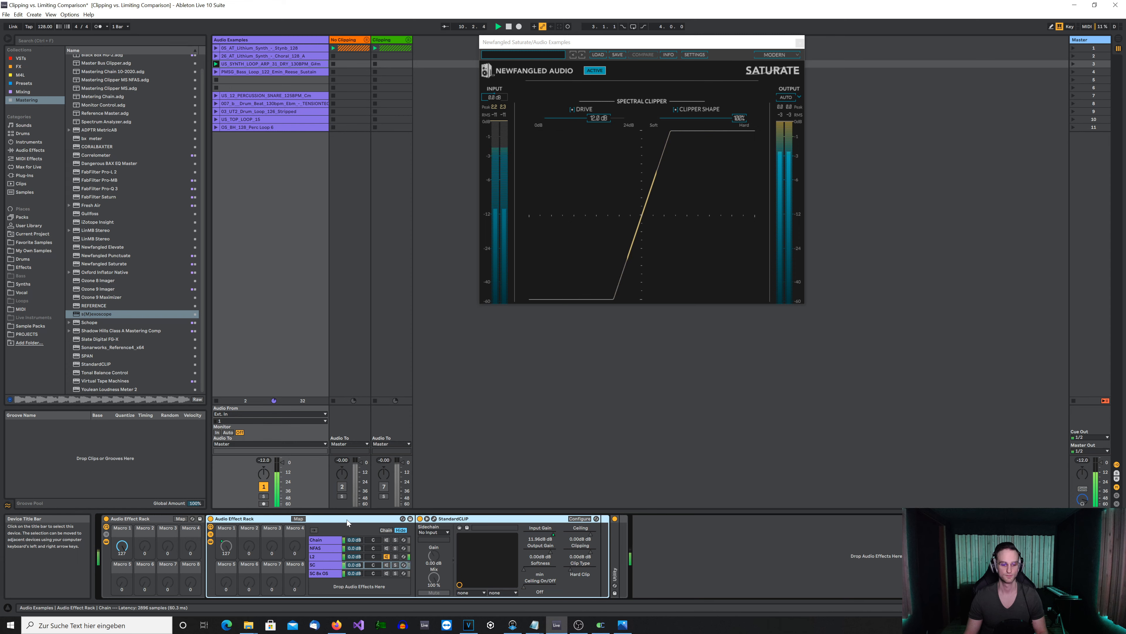
key("3")
key("2")
key("3")
key("space")
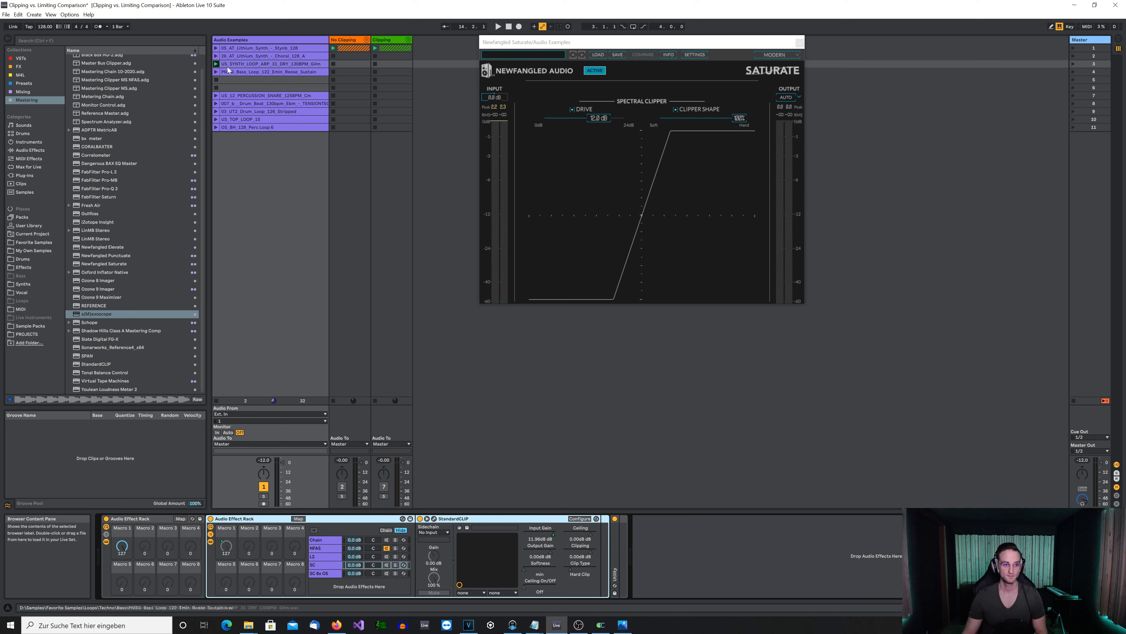
Step: Play the Bass_Loop_122_Emin_Reese_Sustain clip while alternating between the NFAS, L2 and SC chains, and stop playback
key("Down")
key("Return")
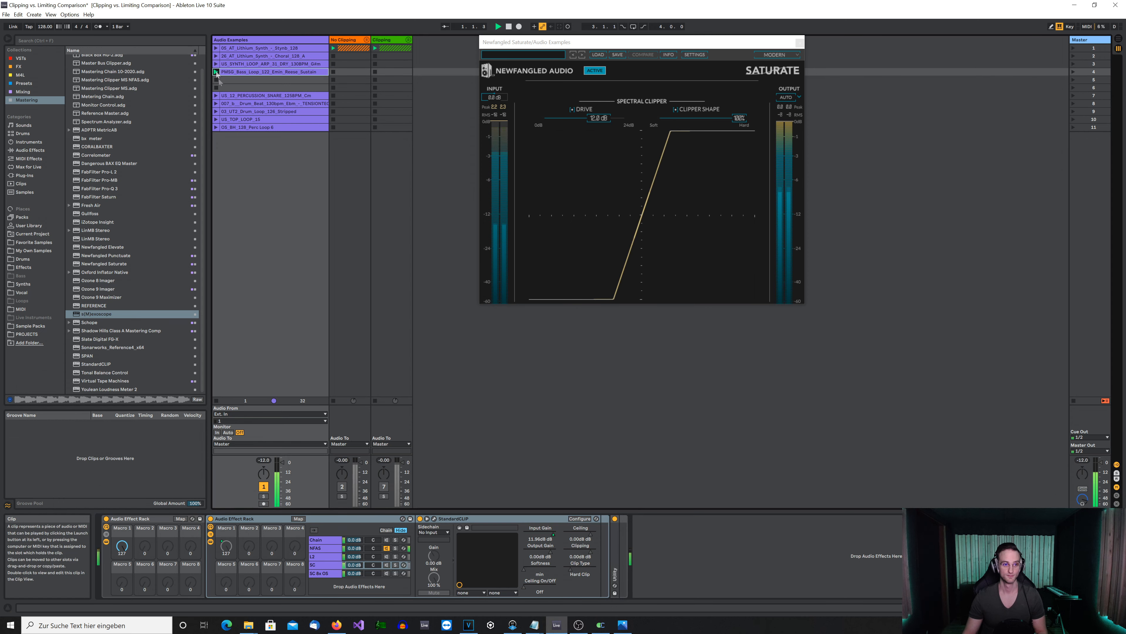
left_click(341, 517)
key("3")
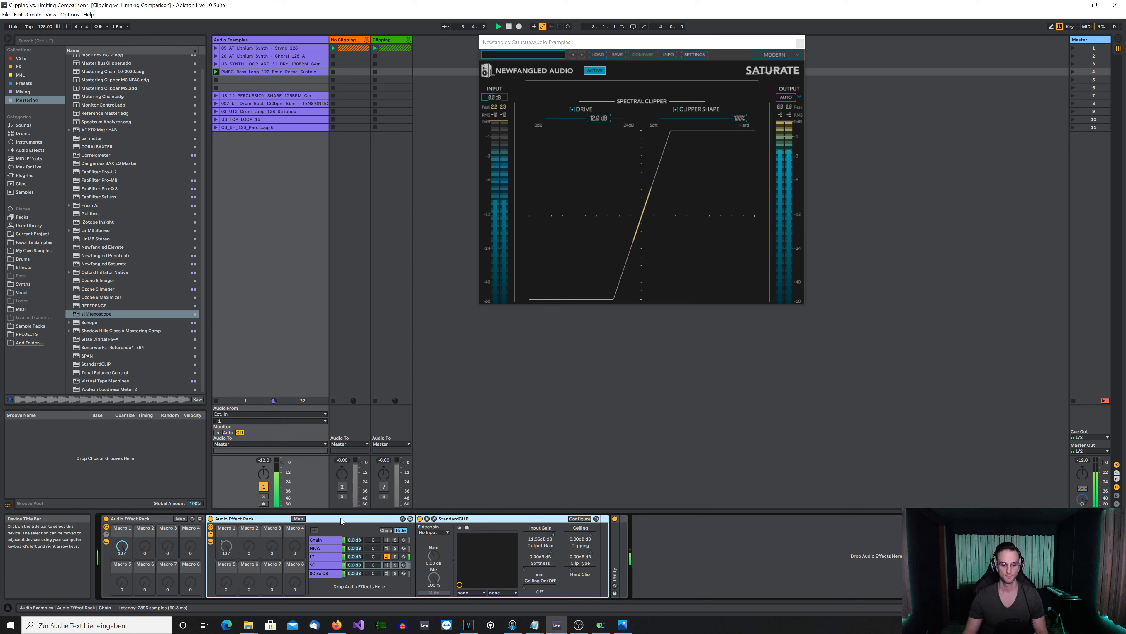
key("4")
key("2")
key("4")
key("3")
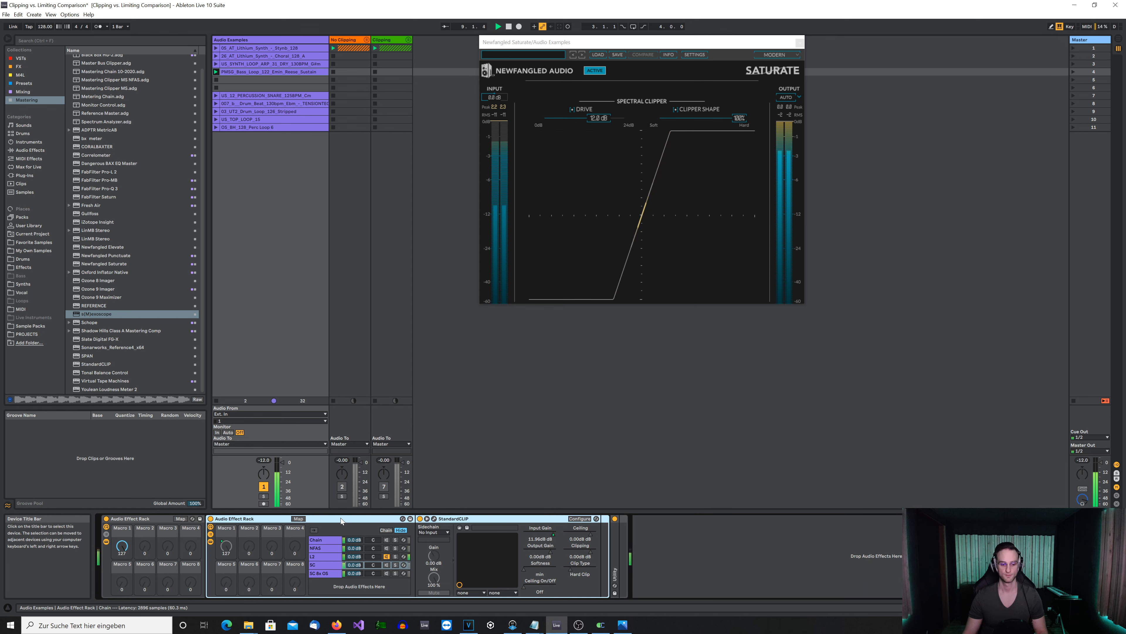
key("4")
key("space")
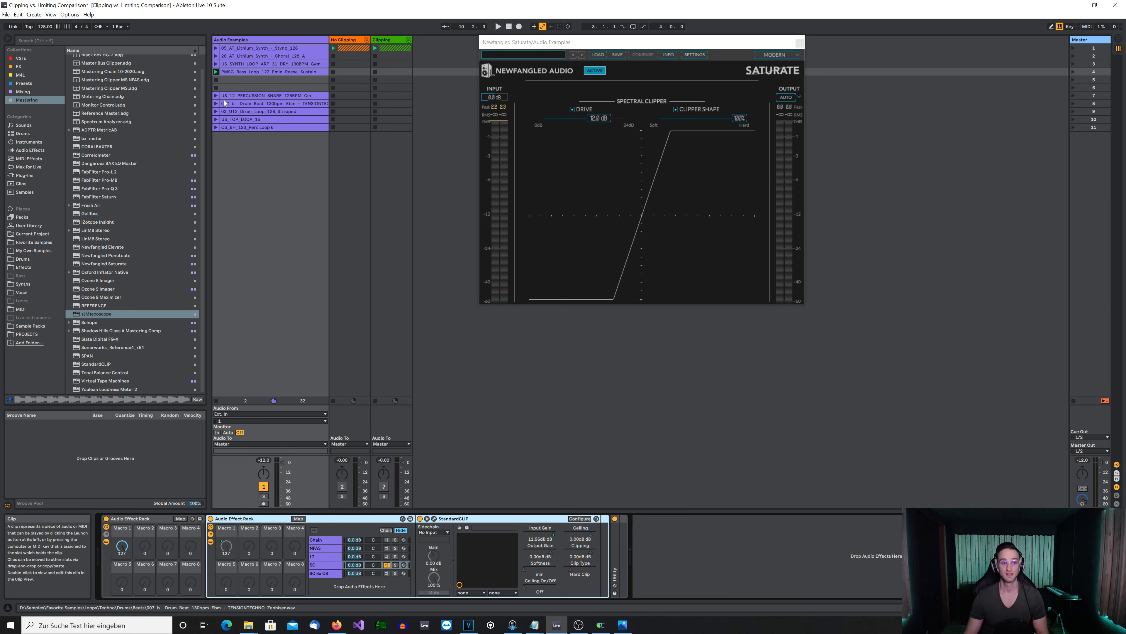
Step: Play the PERCUSSION_SNARE clip while alternating between the NFAS, L2 and SC chains of the effect rack
left_click(217, 95)
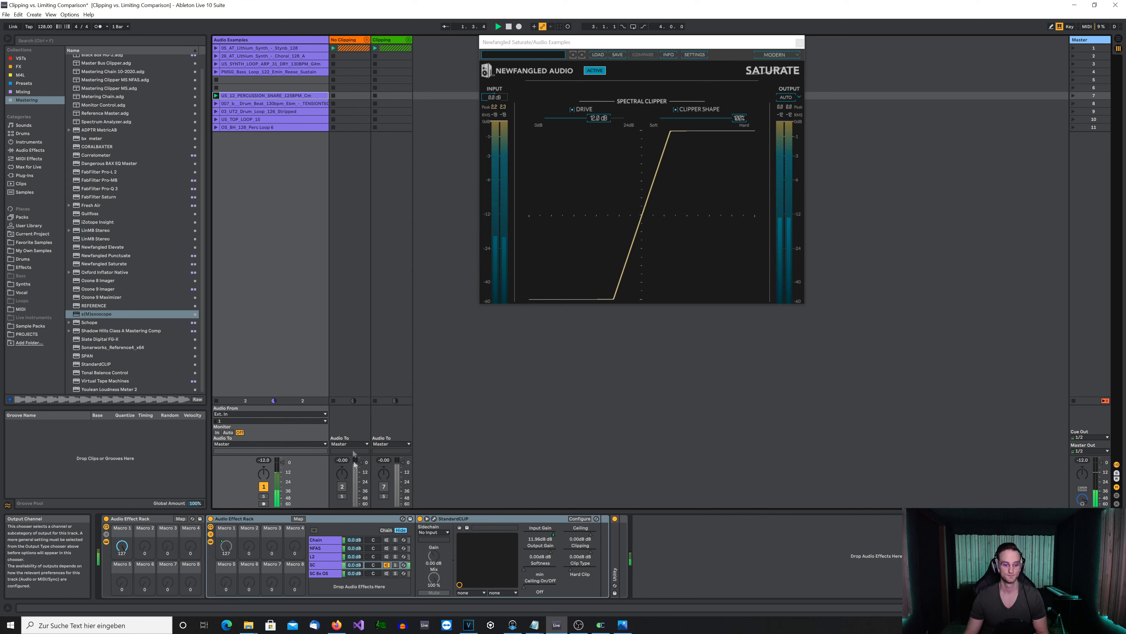
left_click(374, 517)
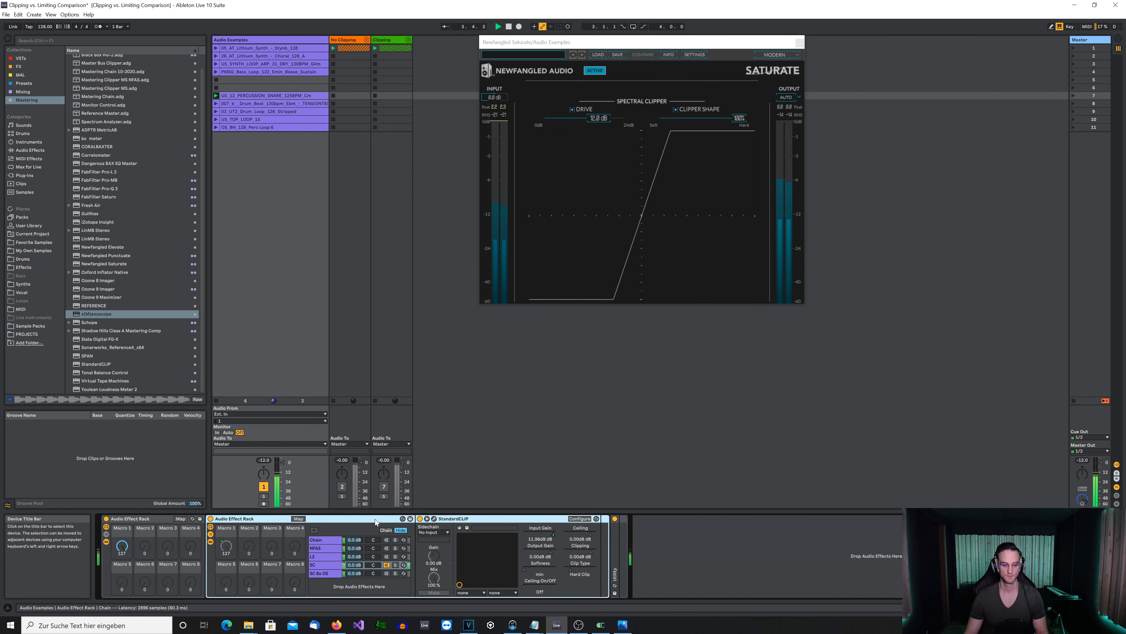
key("2")
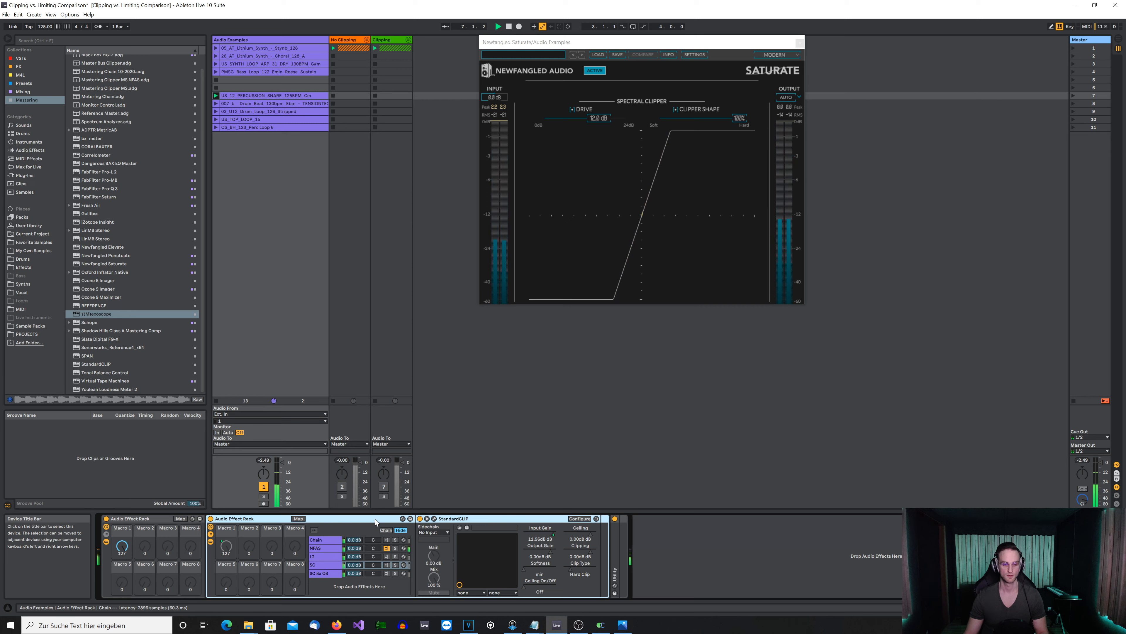
key("3")
key("2")
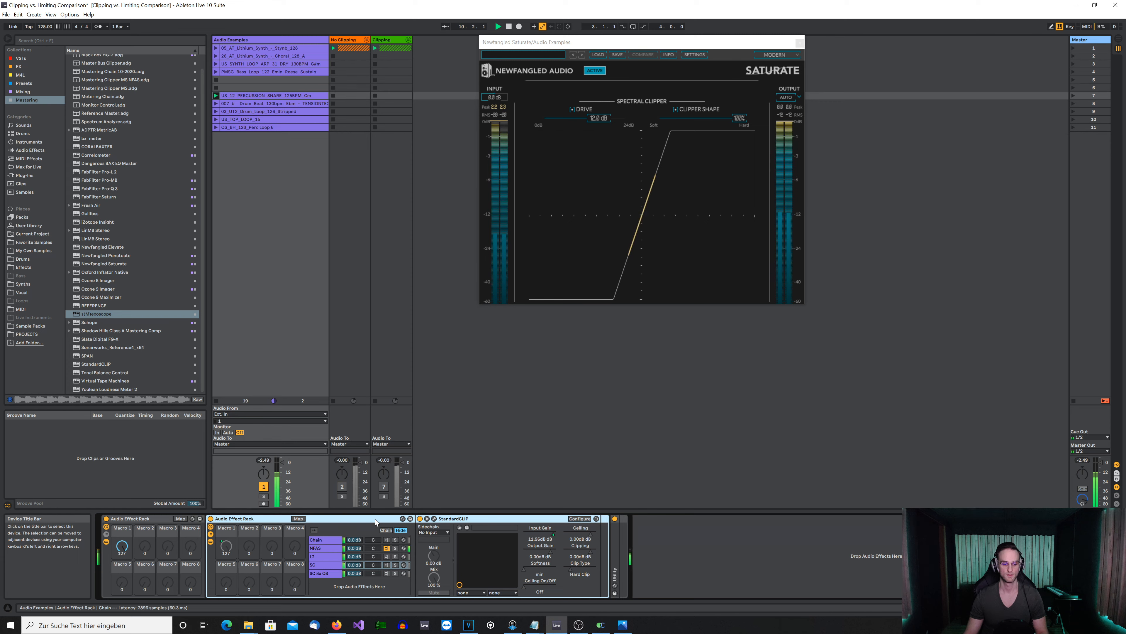
key("3")
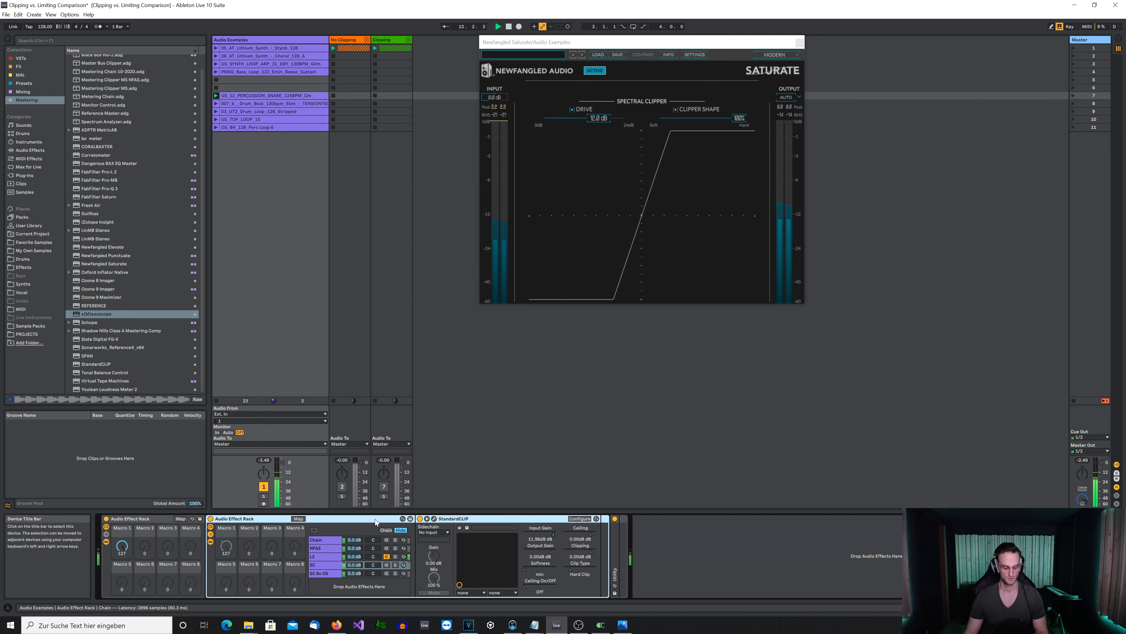
key("4")
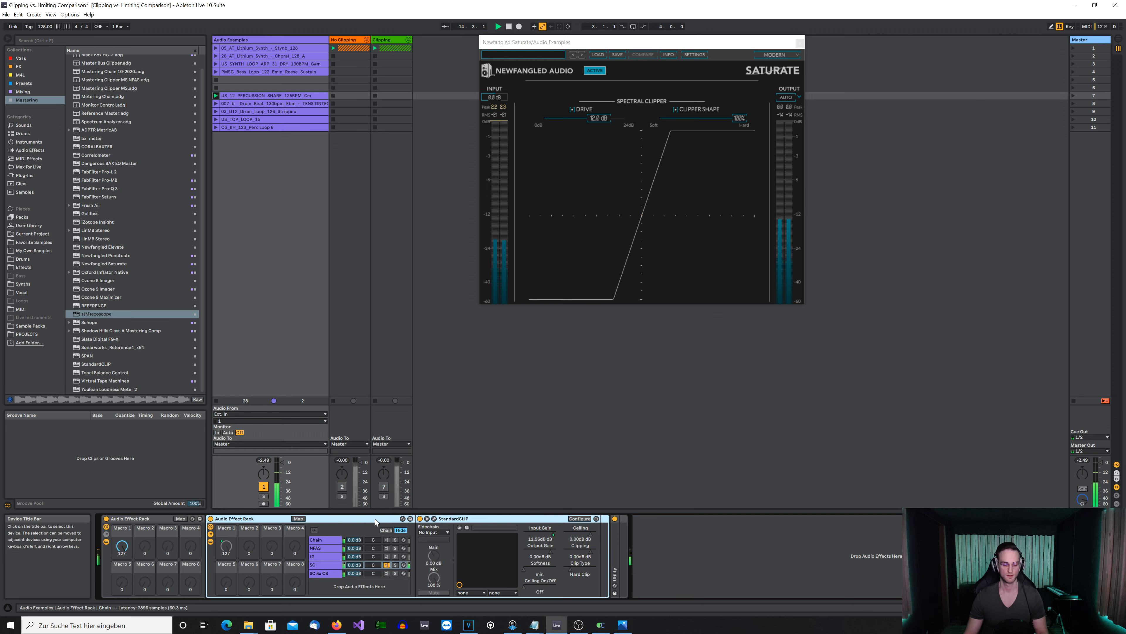
key("3")
key("4")
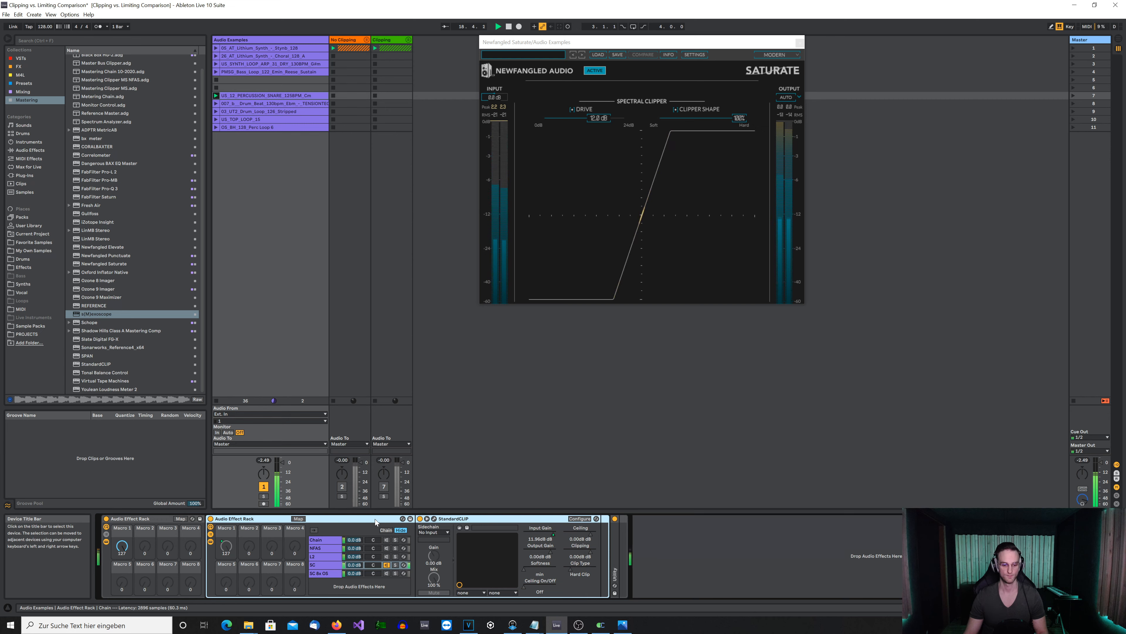
Step: Compare the SC 8x OS chain with the SC and L2 chains on the playing snare clip, and stop playback
key("5")
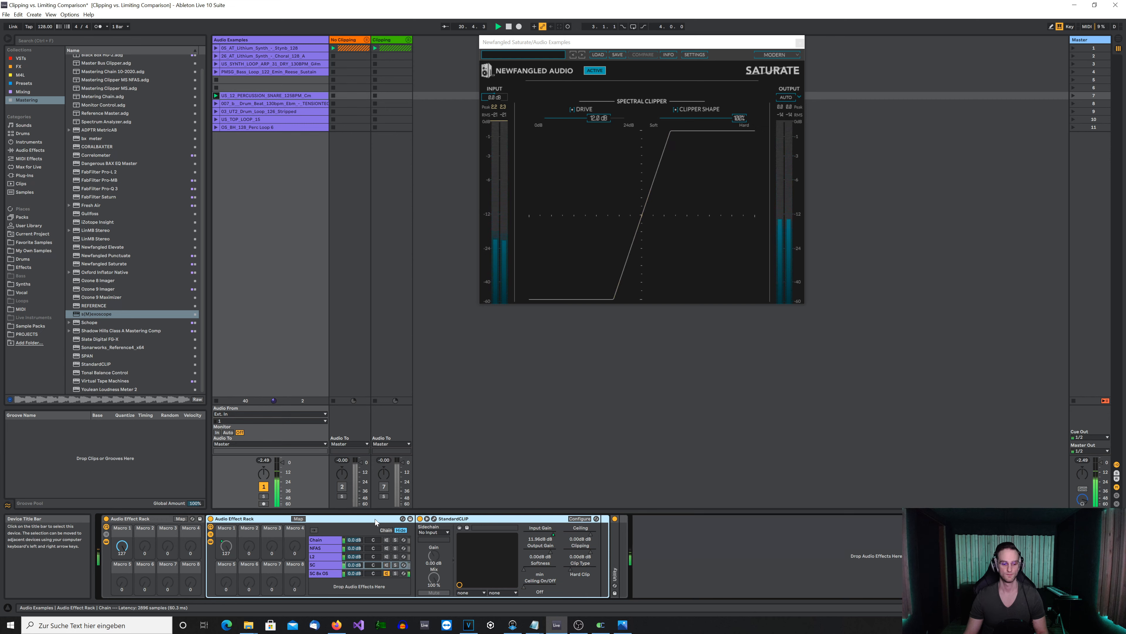
key("4")
key("5")
key("3")
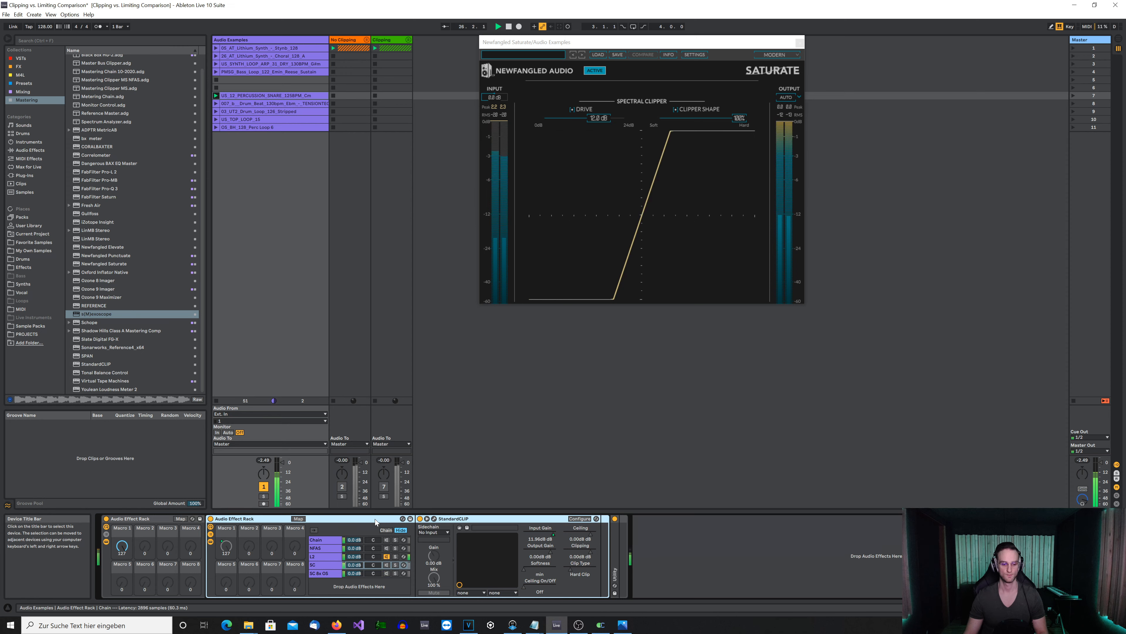
key("5")
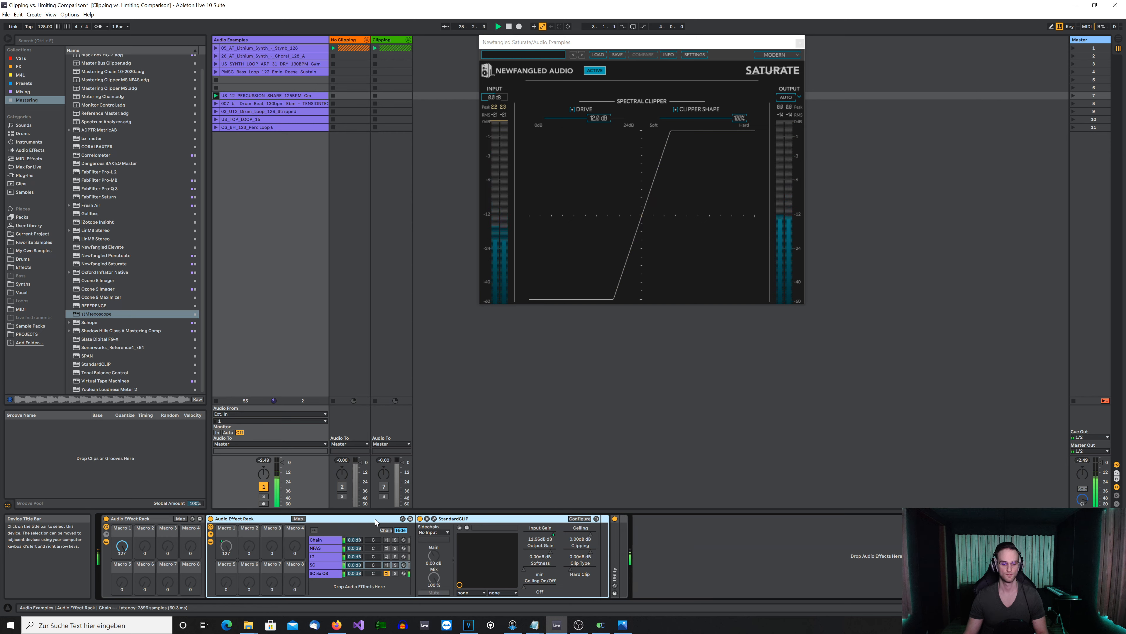
key("space")
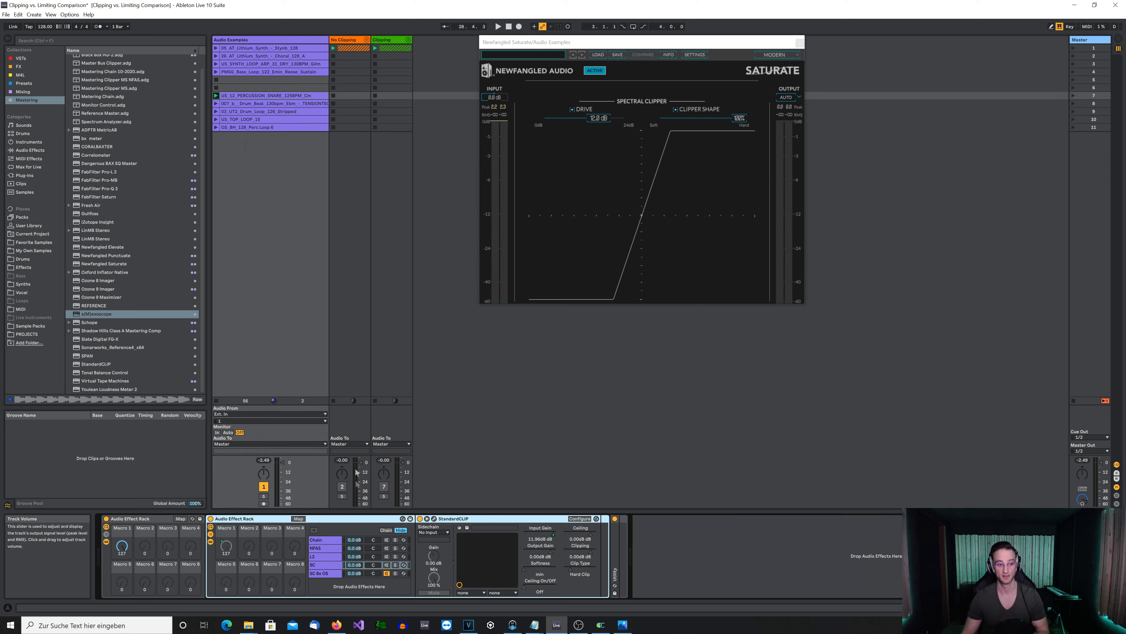
Step: Play the Drum Beat clip while alternating between the L2, SC and NFAS chains, and stop playback
left_click(217, 103)
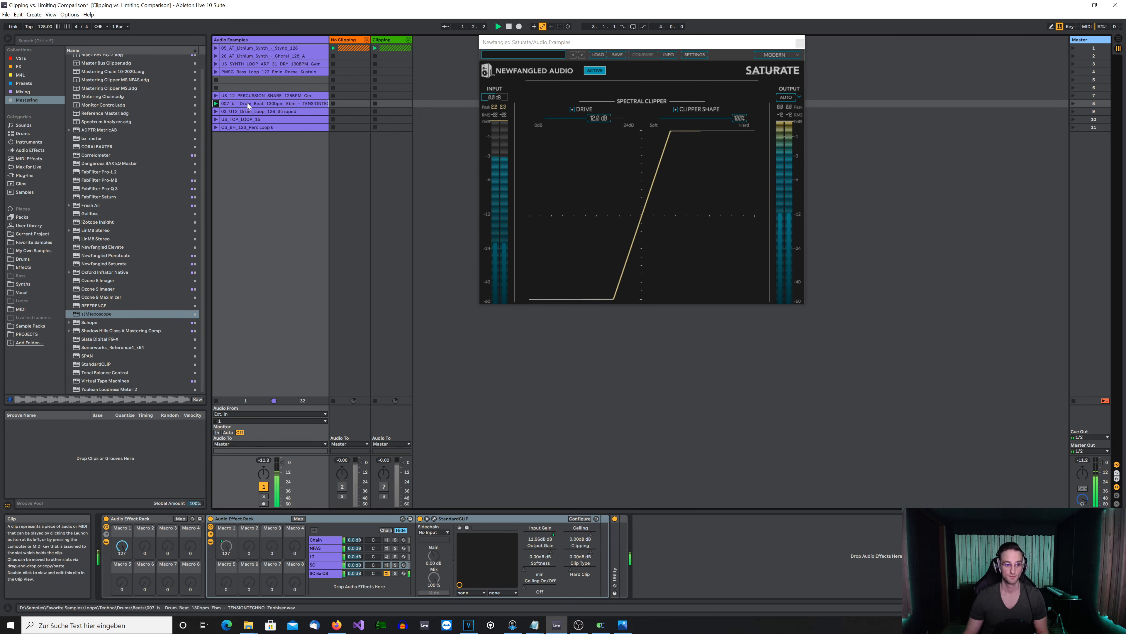
left_click(363, 520)
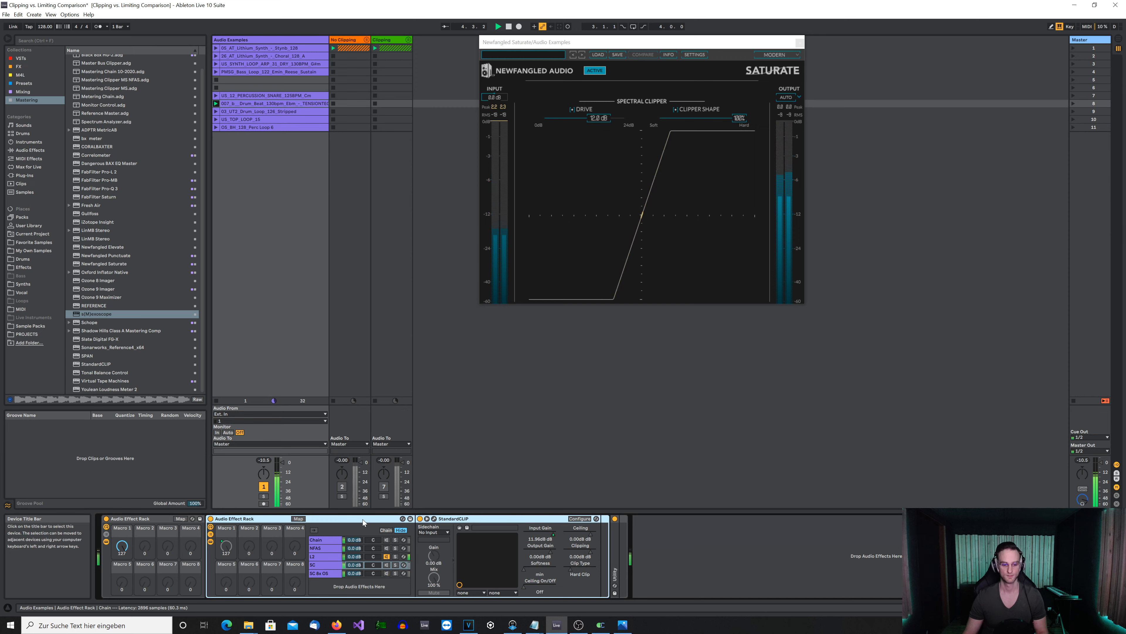
key("1")
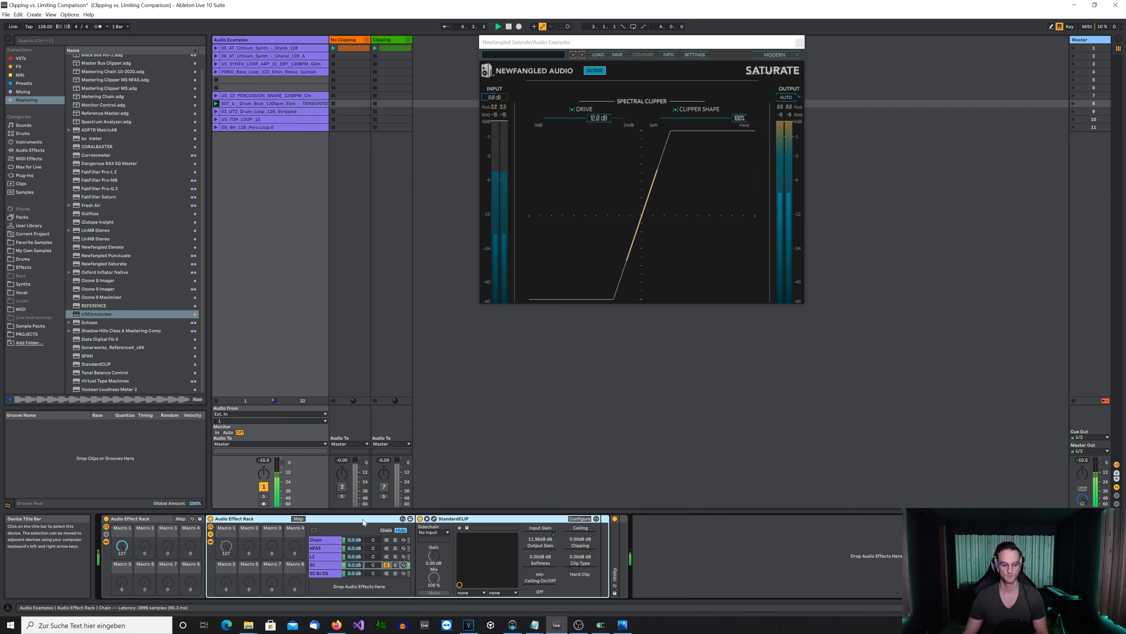
key("3")
key("4")
key("2")
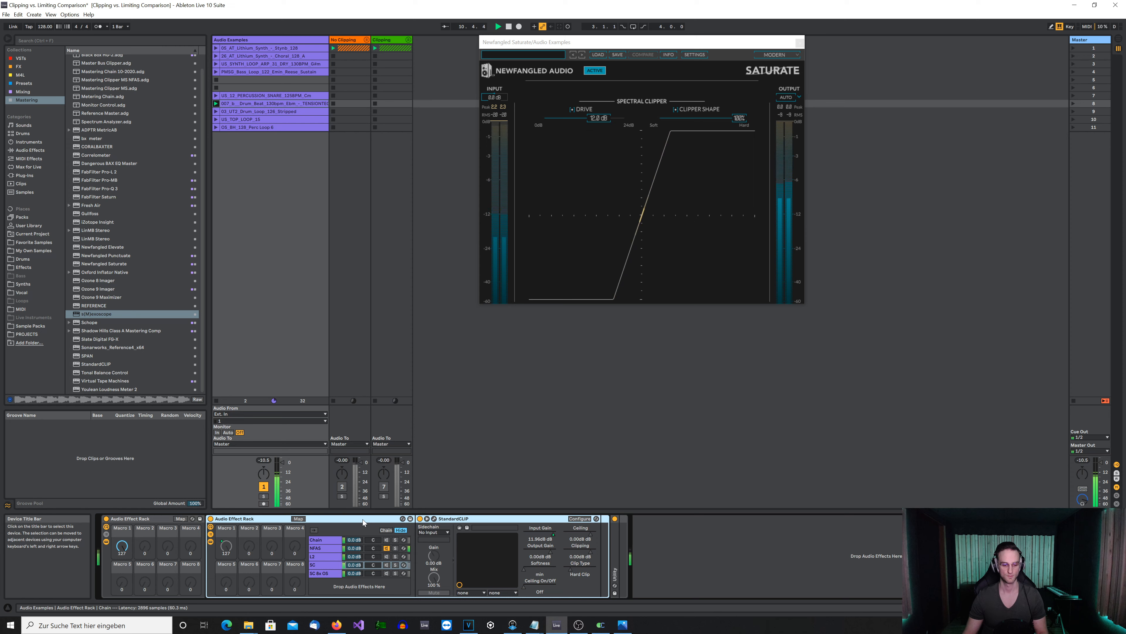
key("4")
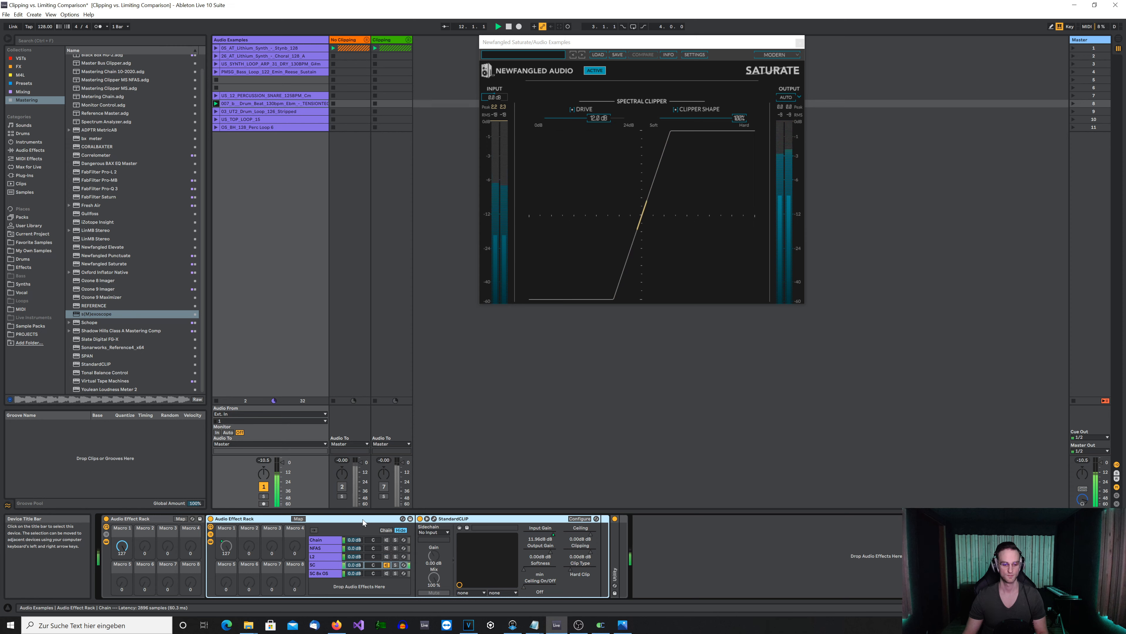
key("2")
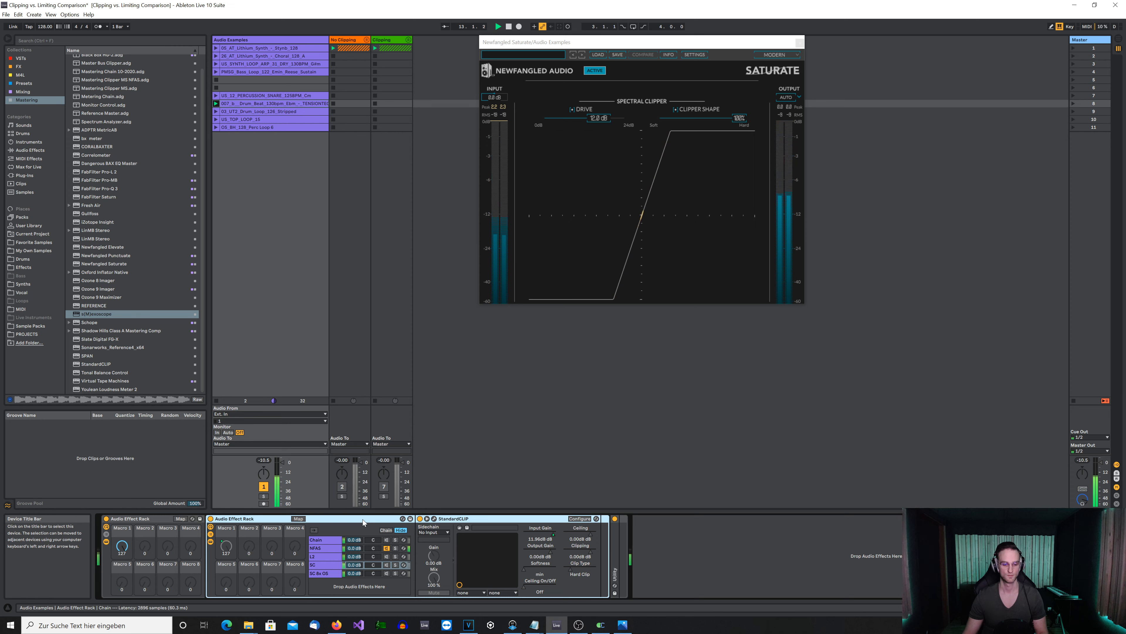
key("3")
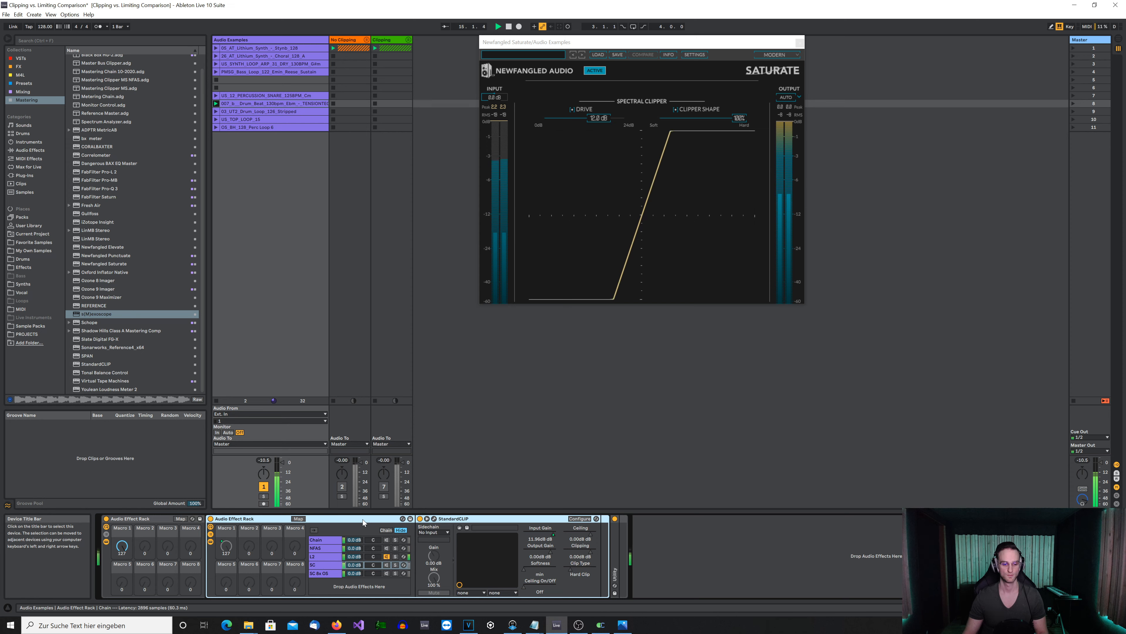
key("2")
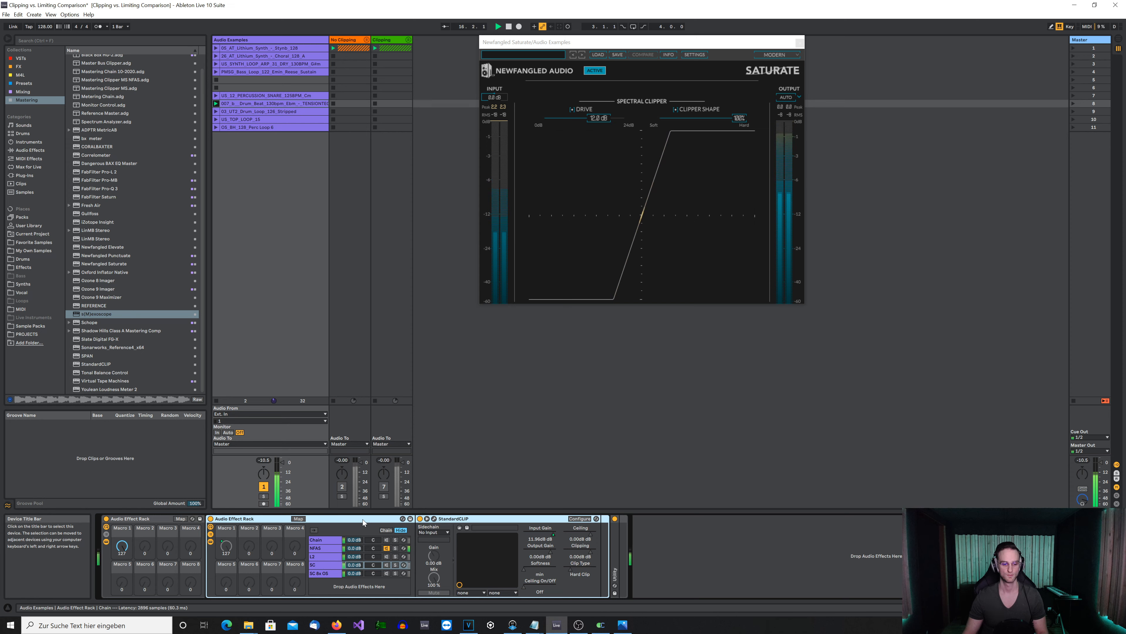
key("space")
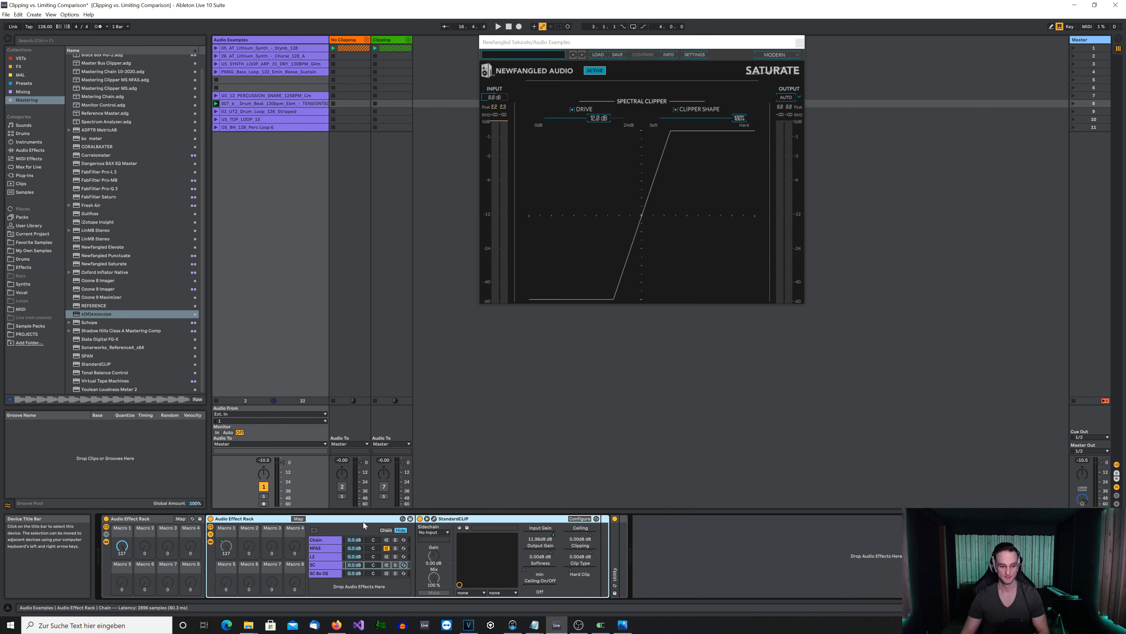
Step: Play the UT2_Drum_Loop_128_Stripped clip while alternating between the NFAS, L2 and SC chains
left_click(216, 113)
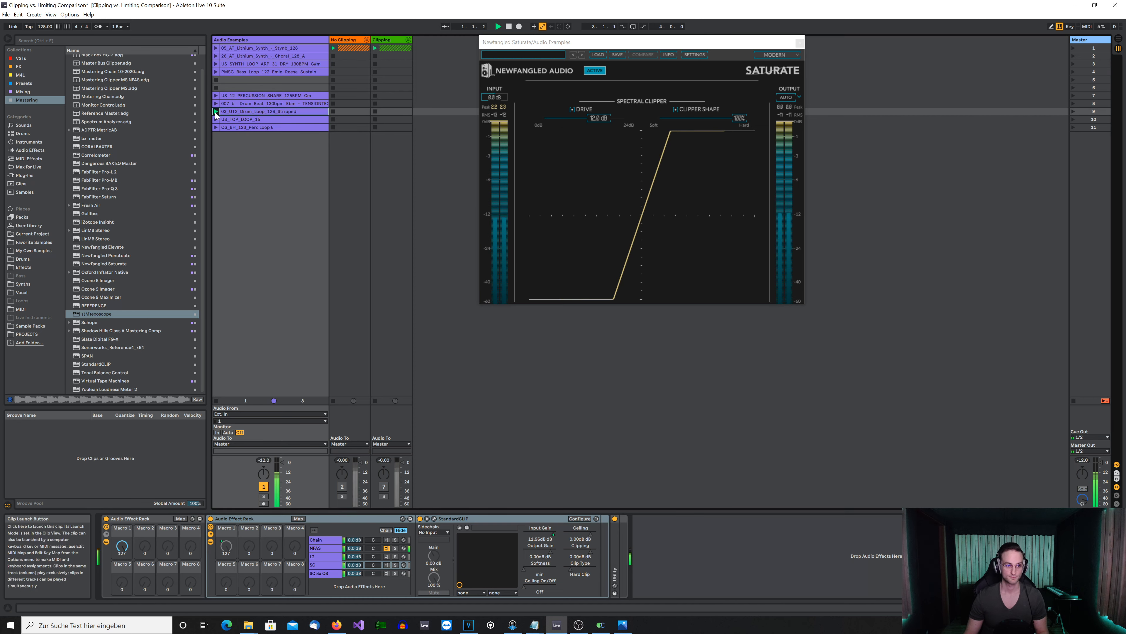
left_click(368, 517)
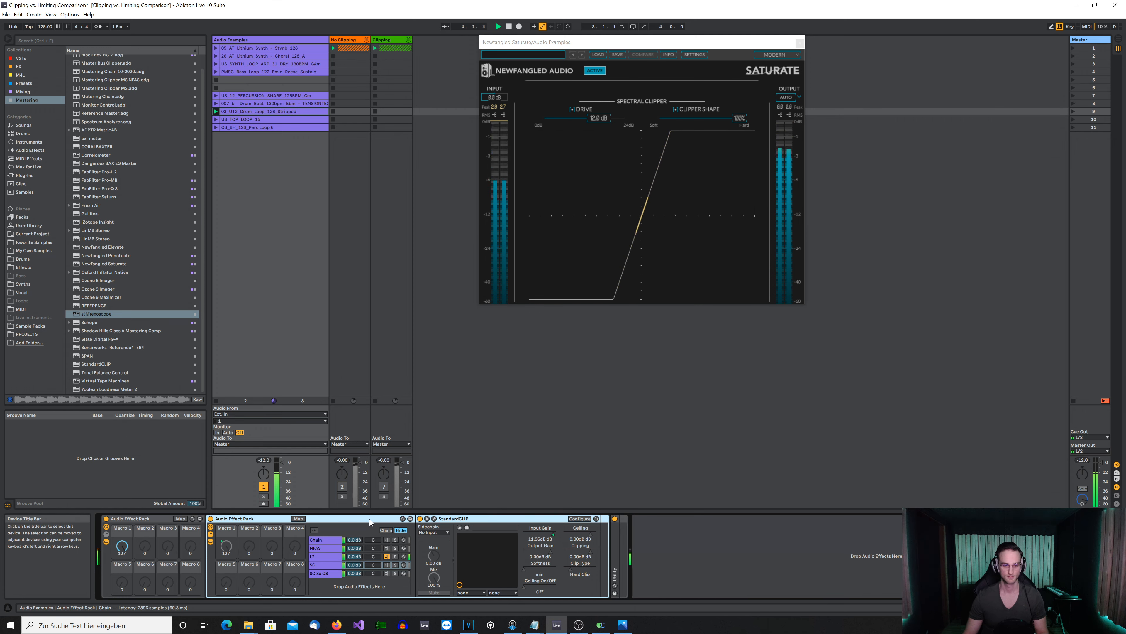
key("1")
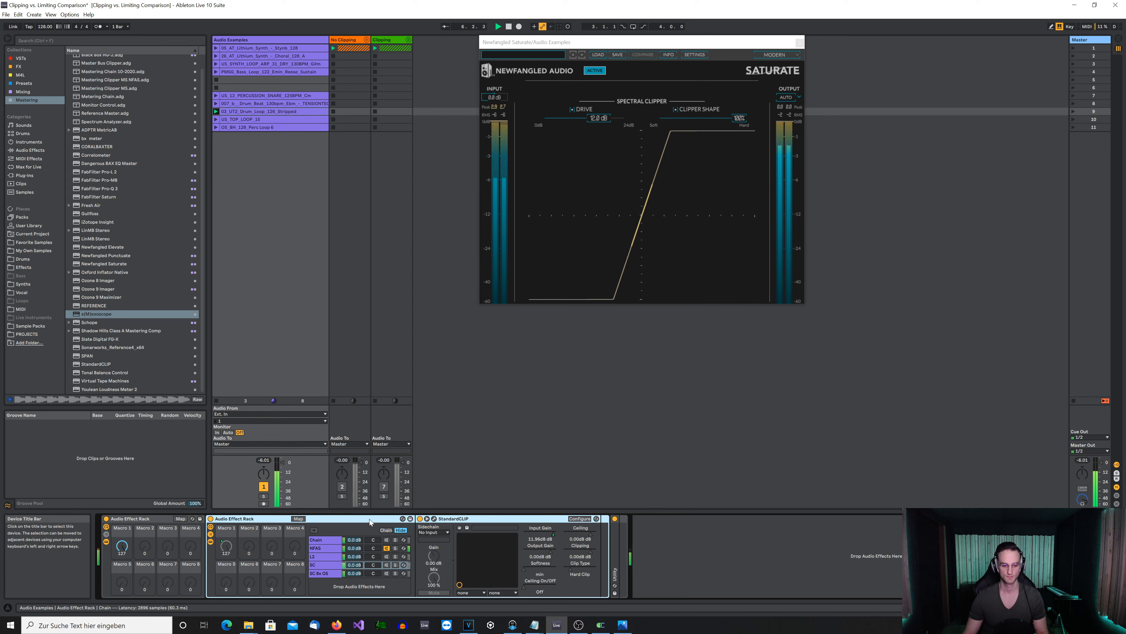
key("2")
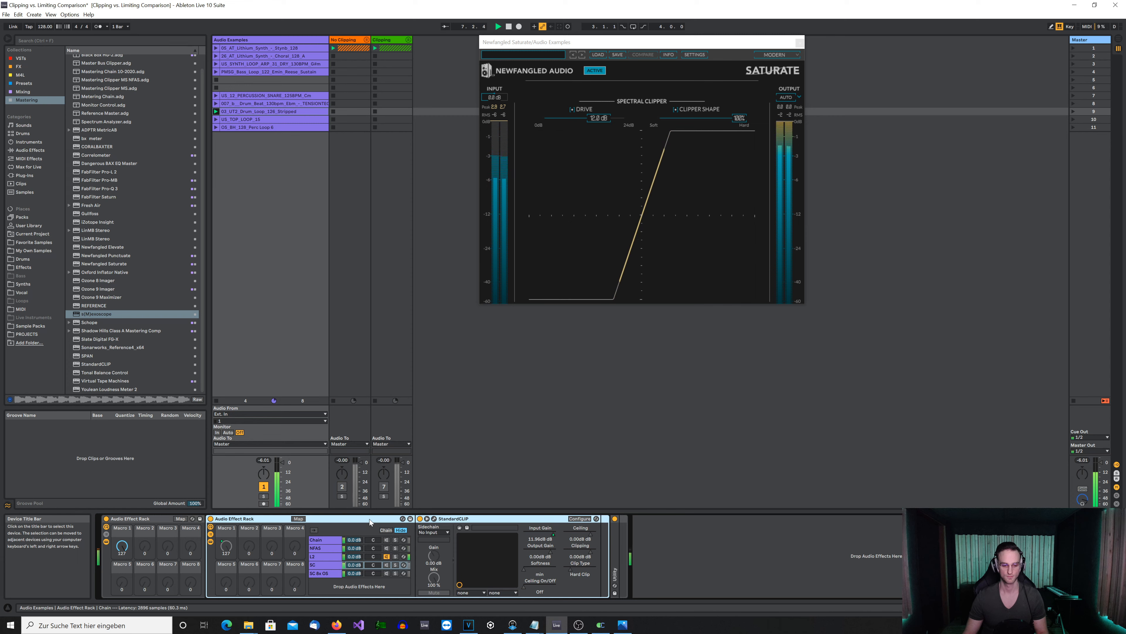
key("3")
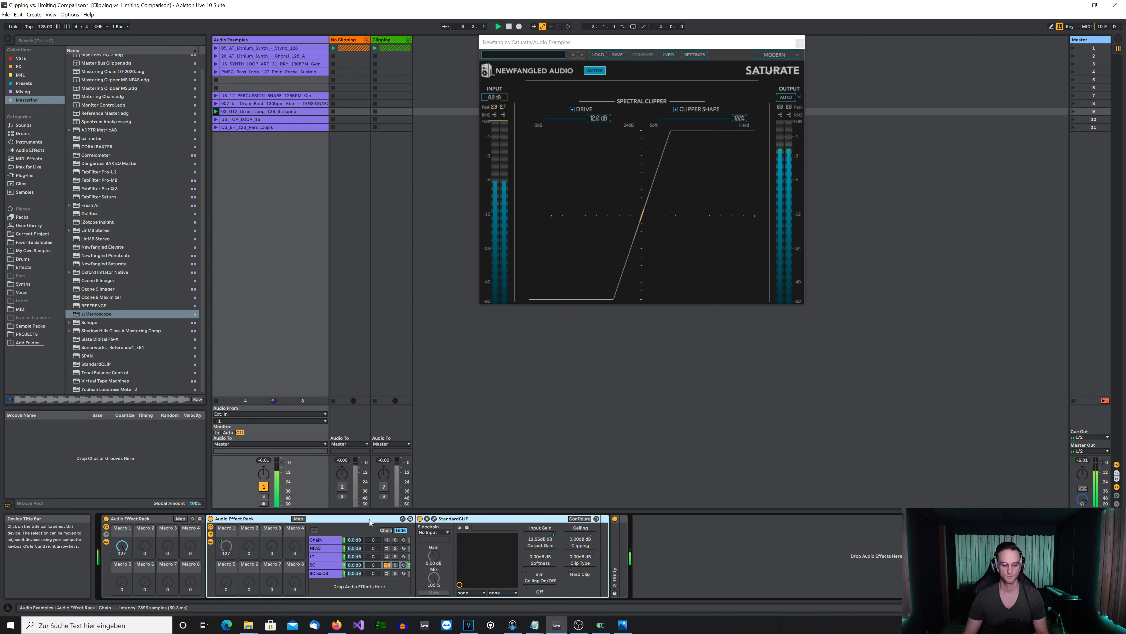
key("2")
key("3")
Step: Compare the SC 8x OS chain with the L2 chain on the playing stripped drum loop, and stop playback
key("4")
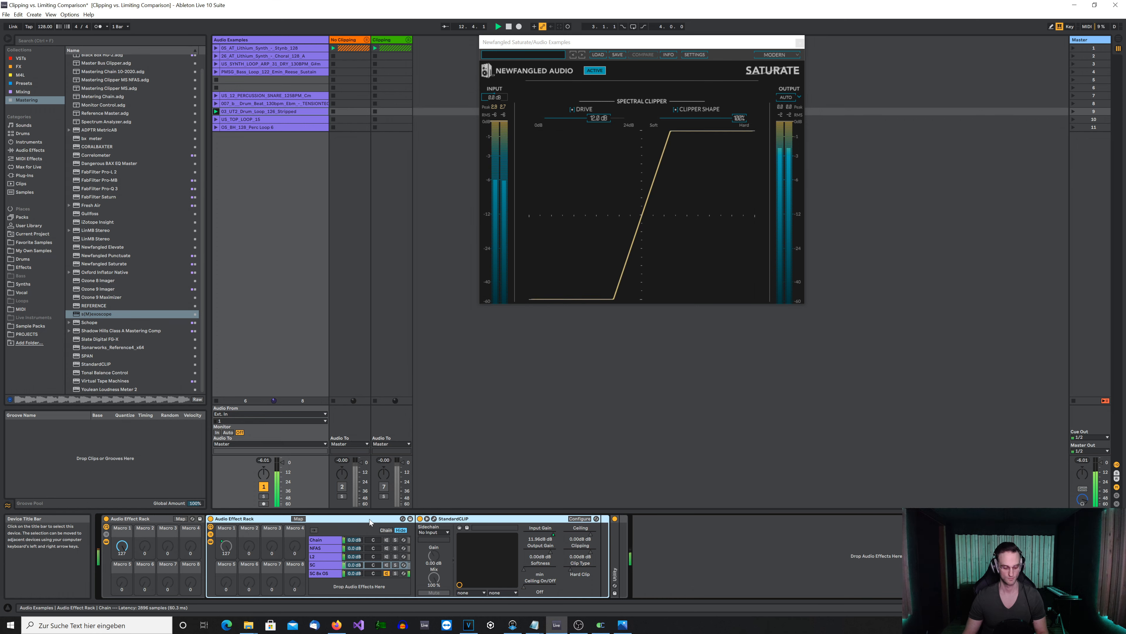
key("2")
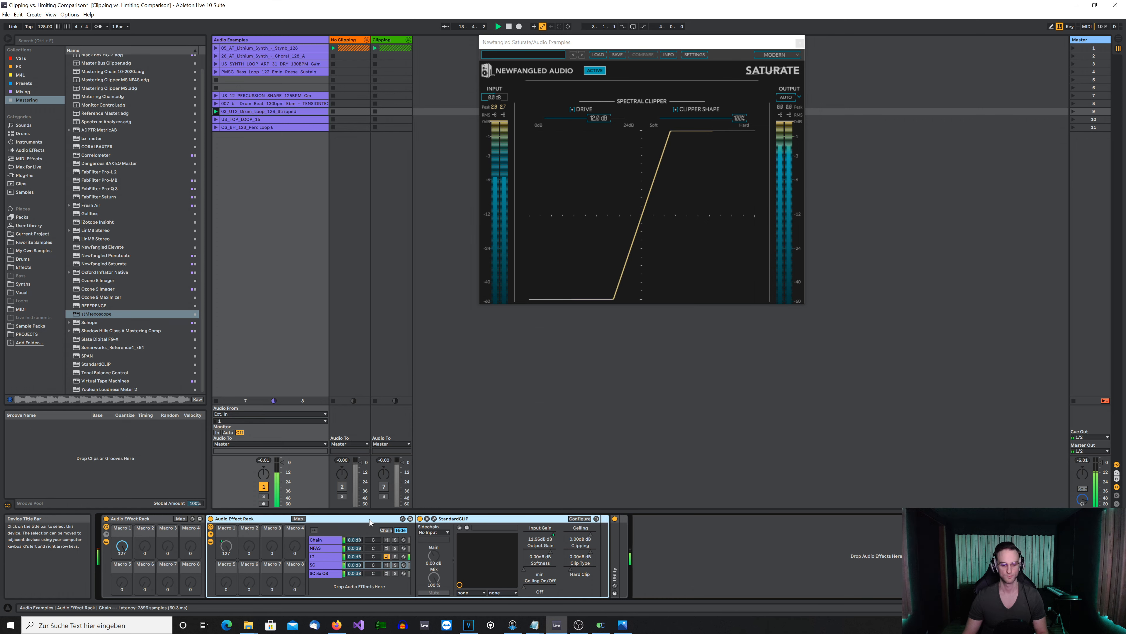
key("4")
key("1")
key("1")
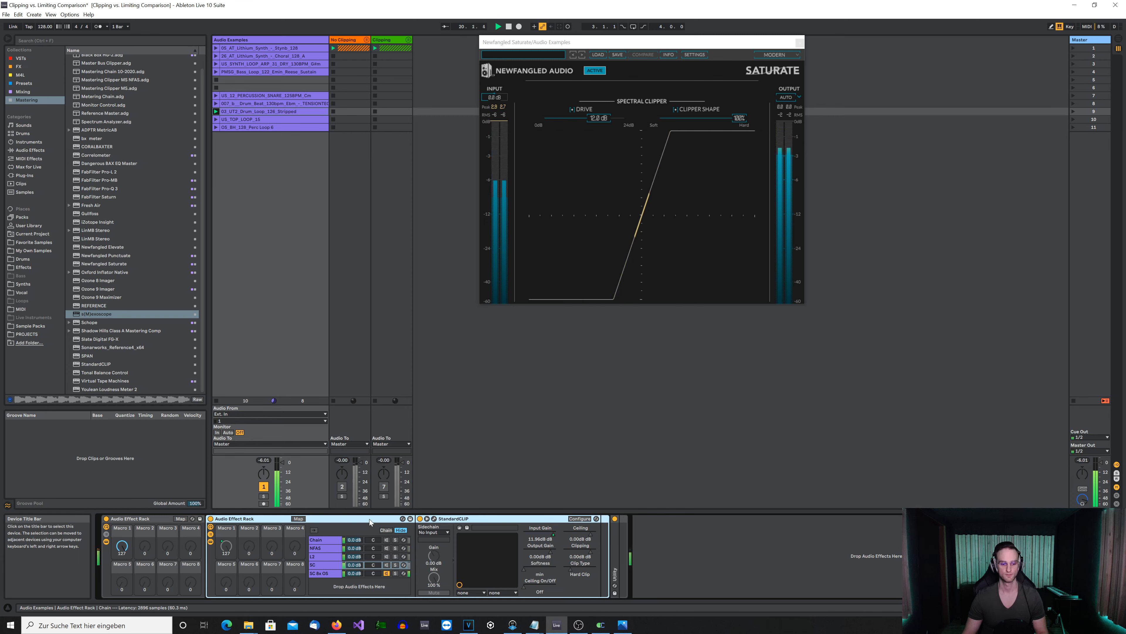
key("space")
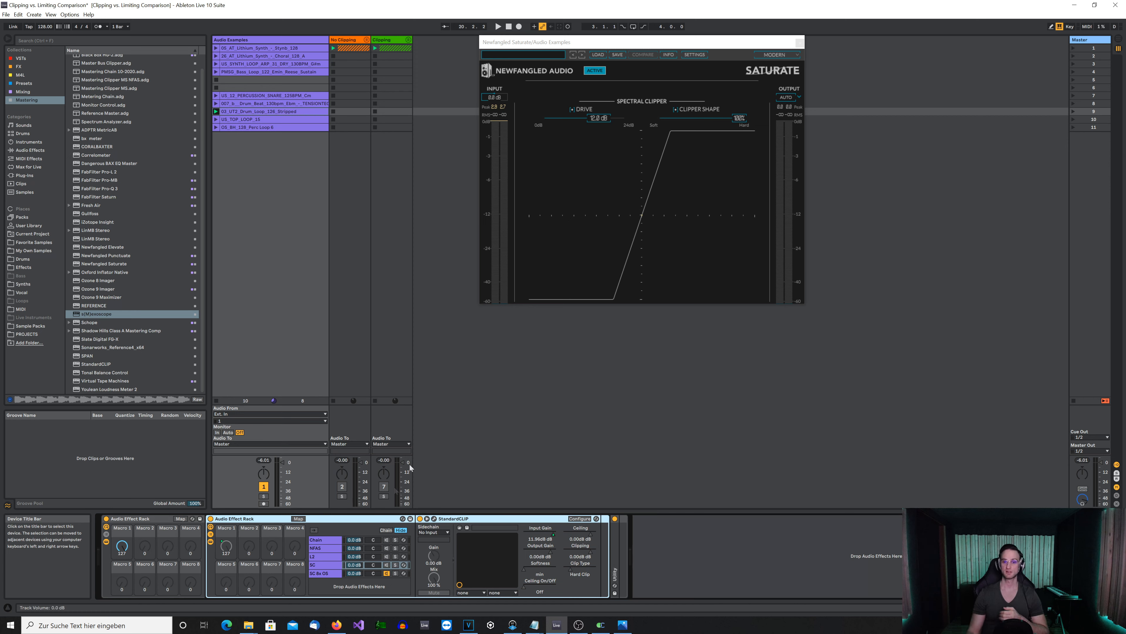
Step: Close the Saturate window, play the TOP_LOOP clip while alternating between the L2, NFAS and SC chains, and stop playback
left_click(800, 43)
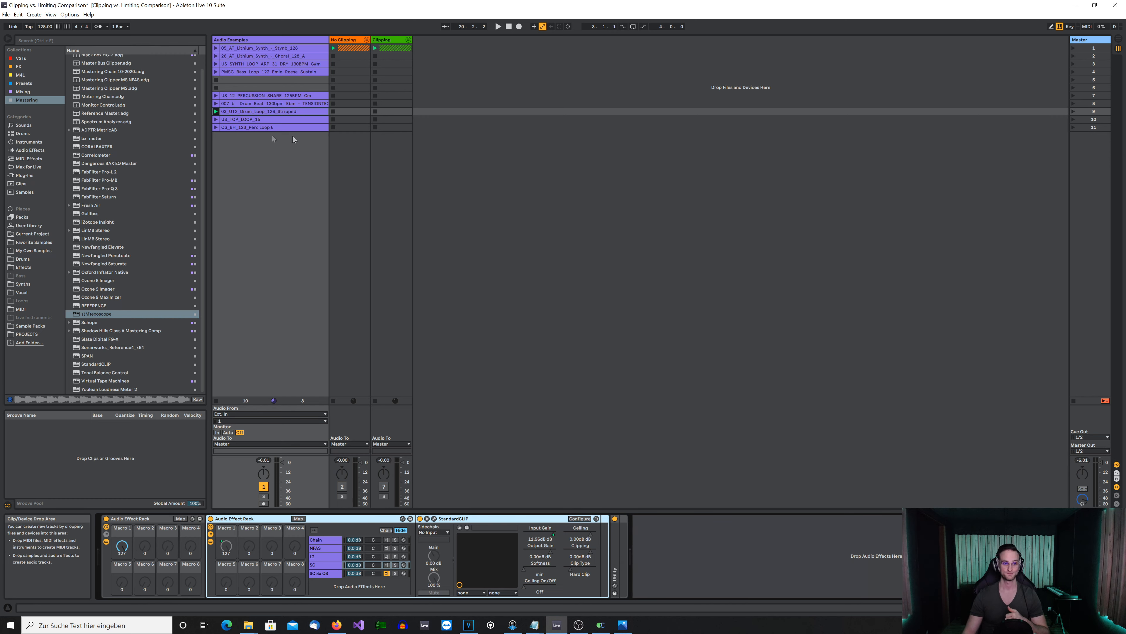
left_click(216, 120)
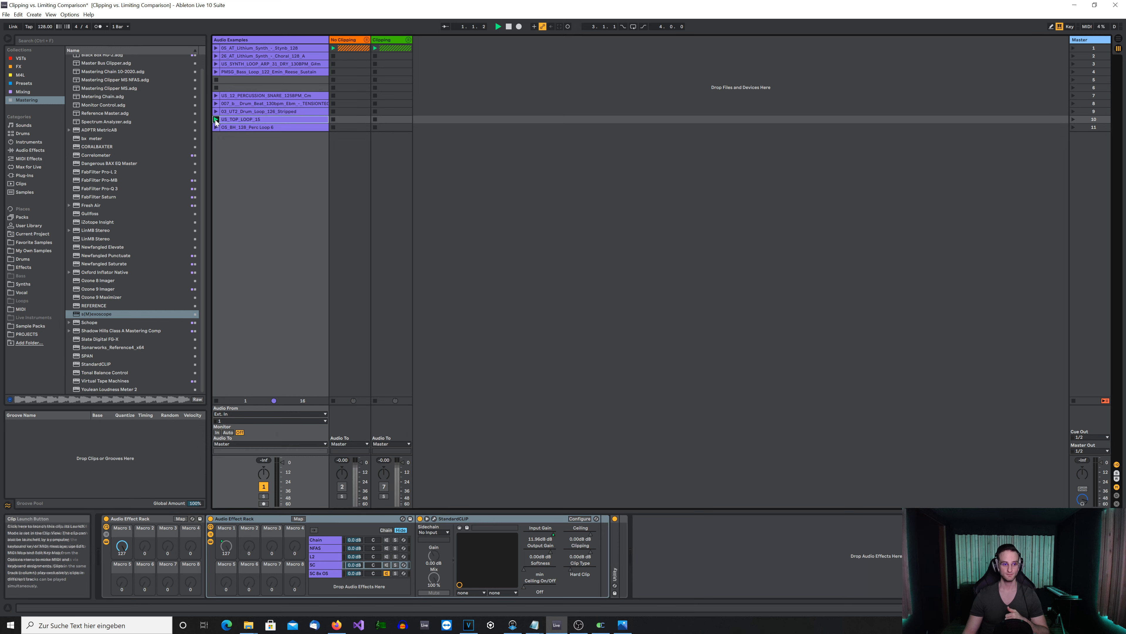
left_click(355, 518)
key("1")
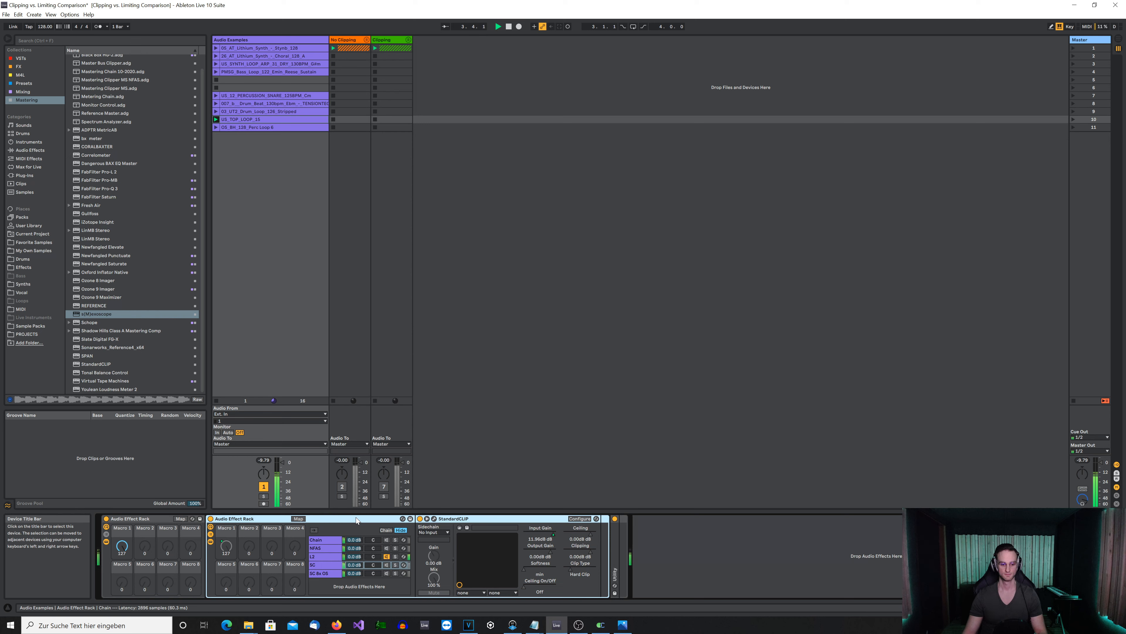
key("1")
key("1")
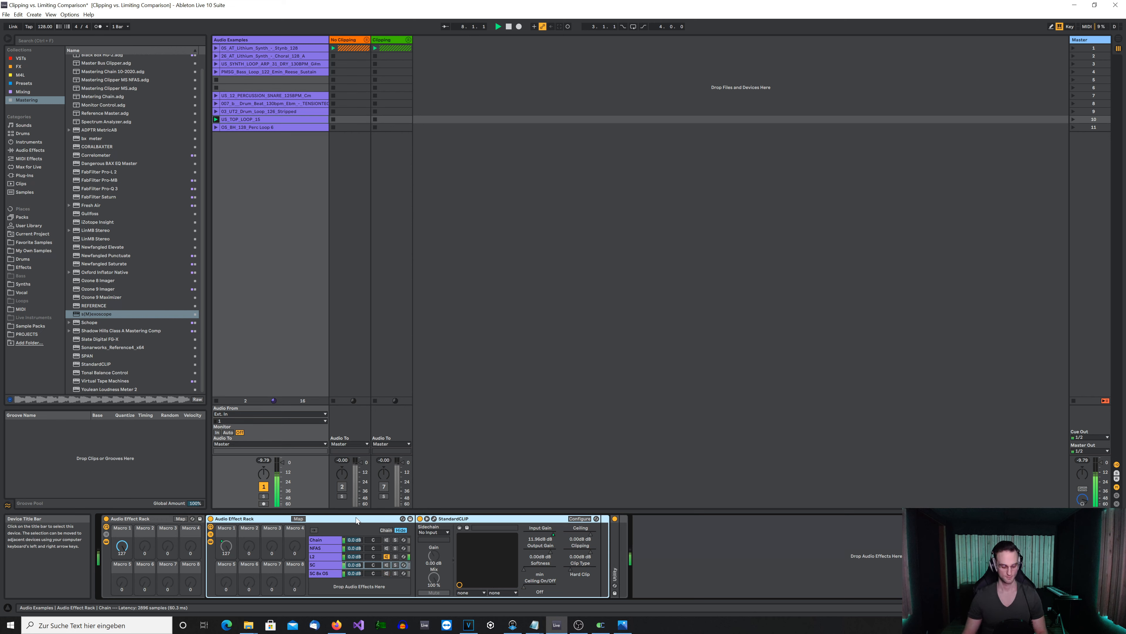
key("2")
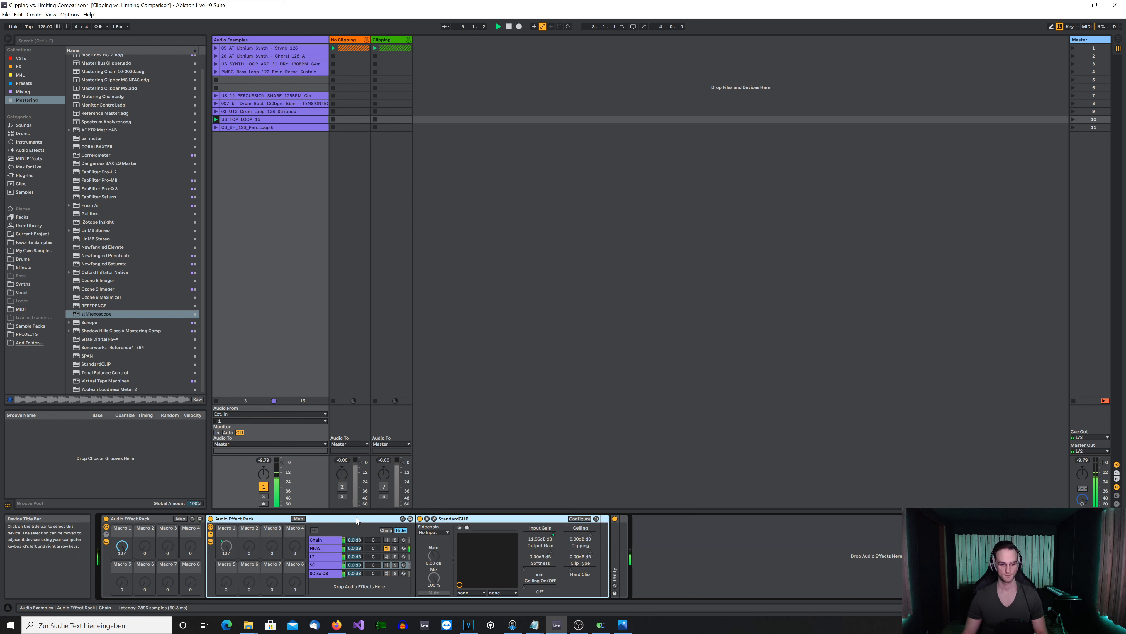
key("1")
key("2")
key("1")
key("1")
key("space")
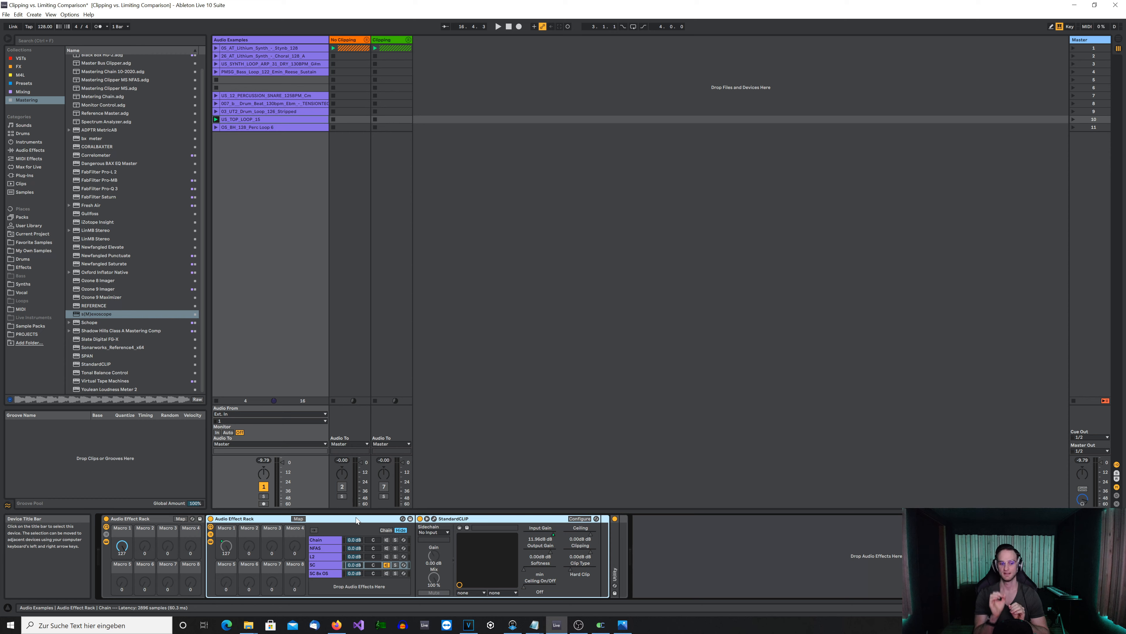
Step: Play the 128_Perc Loop 6 clip while alternating between the SC, NFAS and L2 chains, and stop playback
left_click(232, 127)
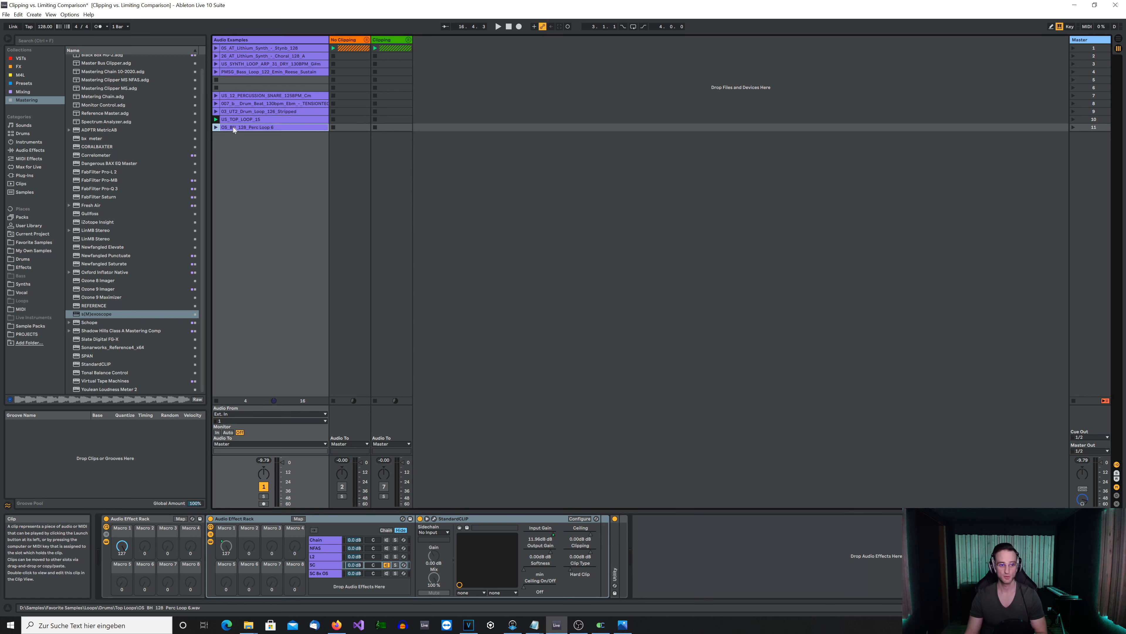
left_click(216, 127)
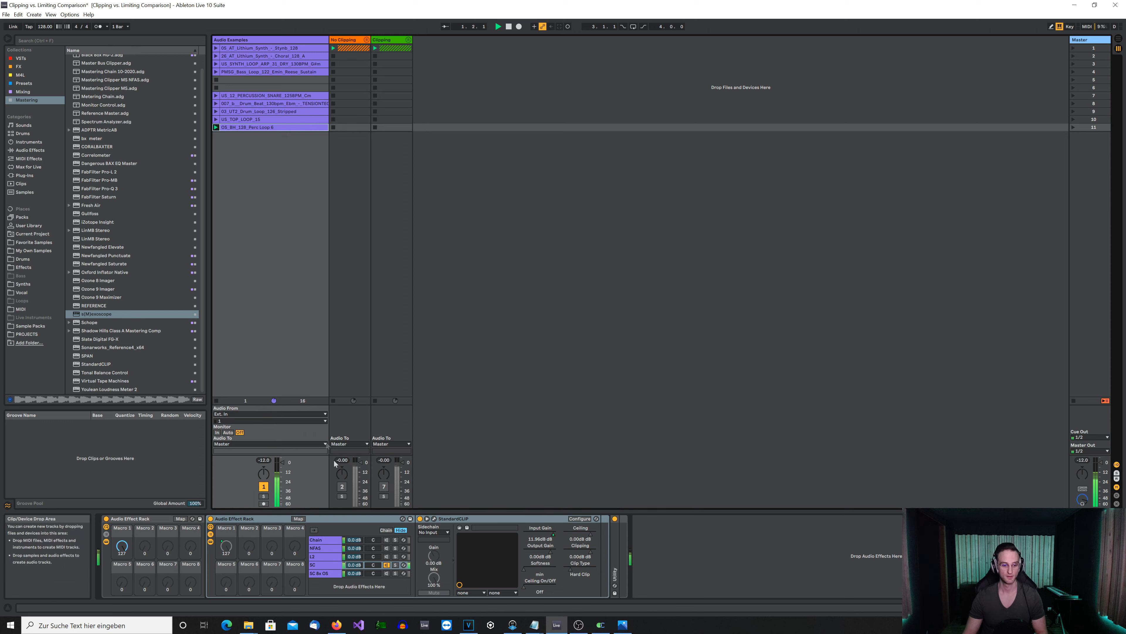
left_click(366, 521)
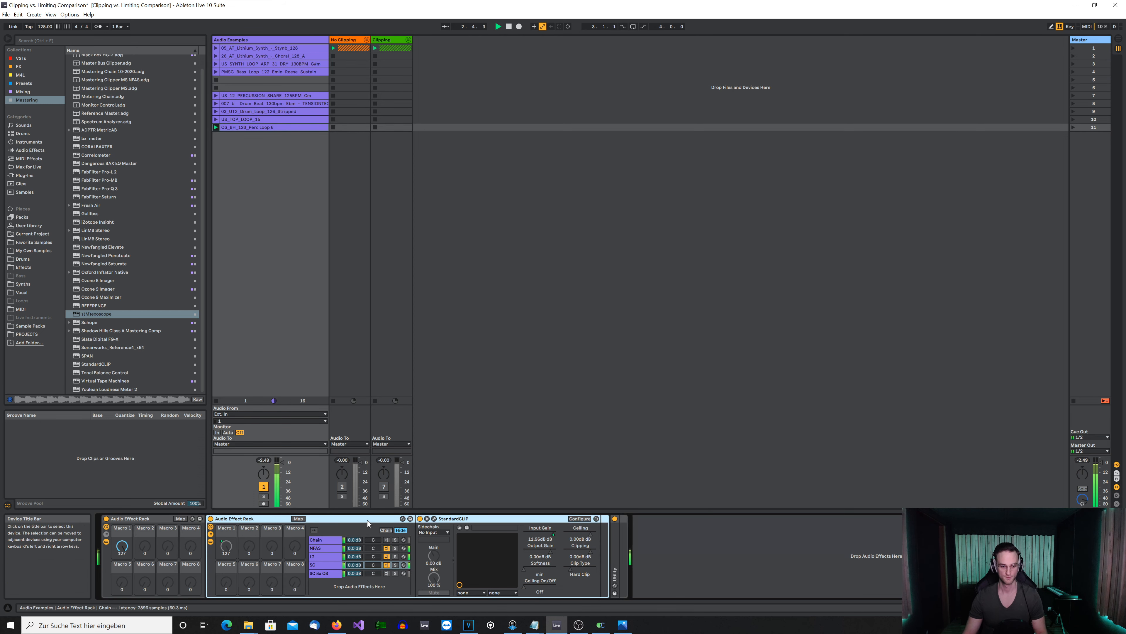
key("1")
key("2")
key("1")
key("3")
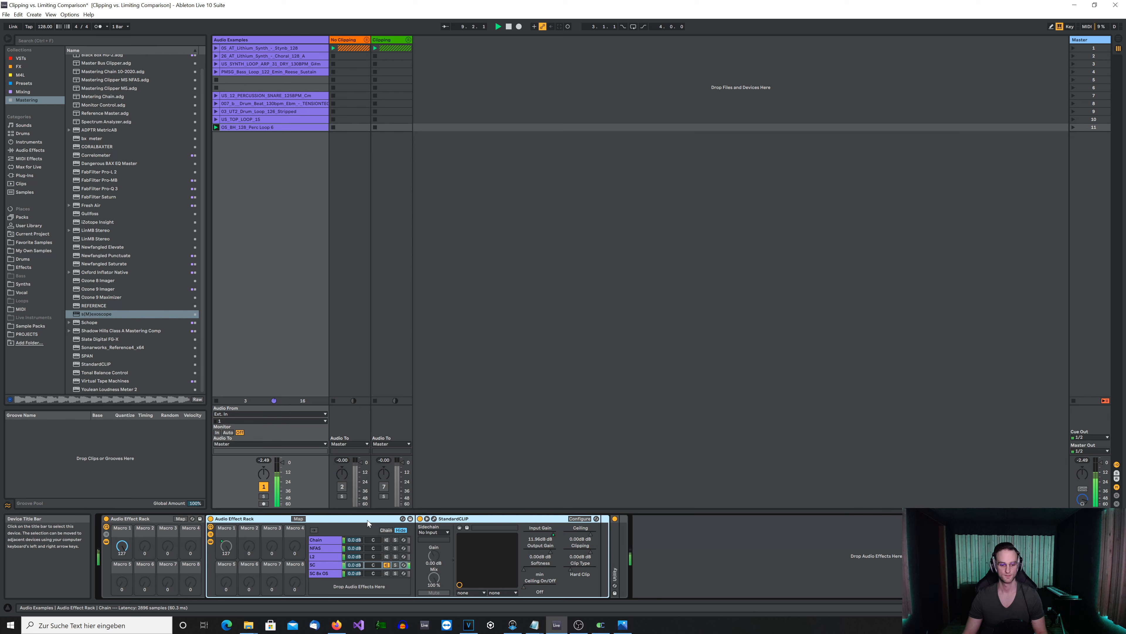
key("1")
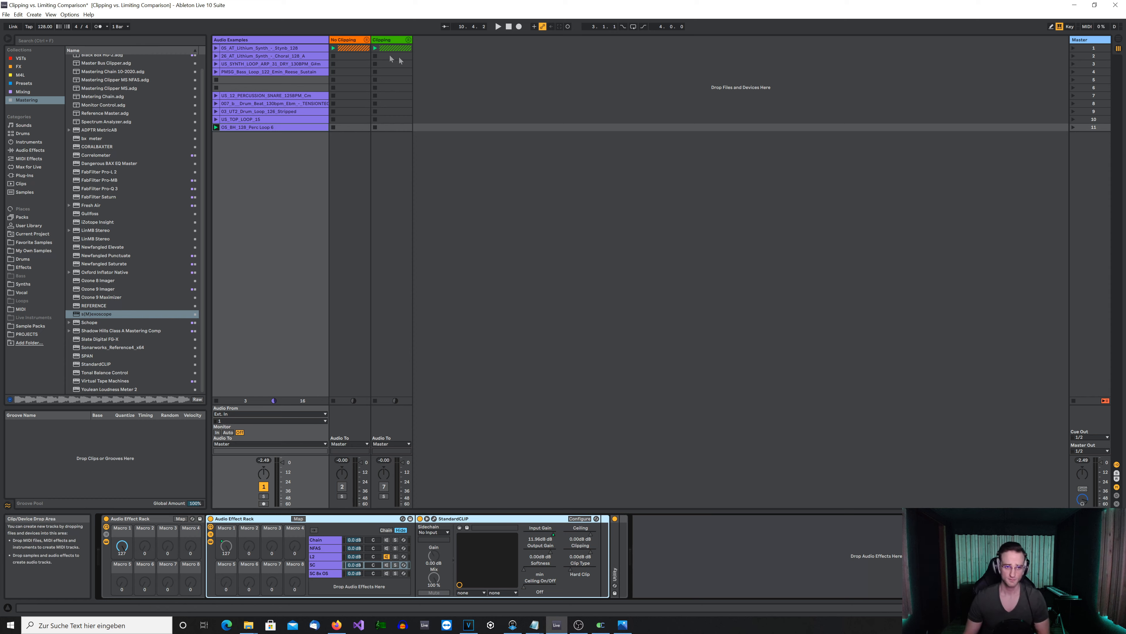
Step: Expand the No Clipping group and open the FabFilter Pro-L 2 window on its group track
left_click(359, 40)
left_click(366, 39)
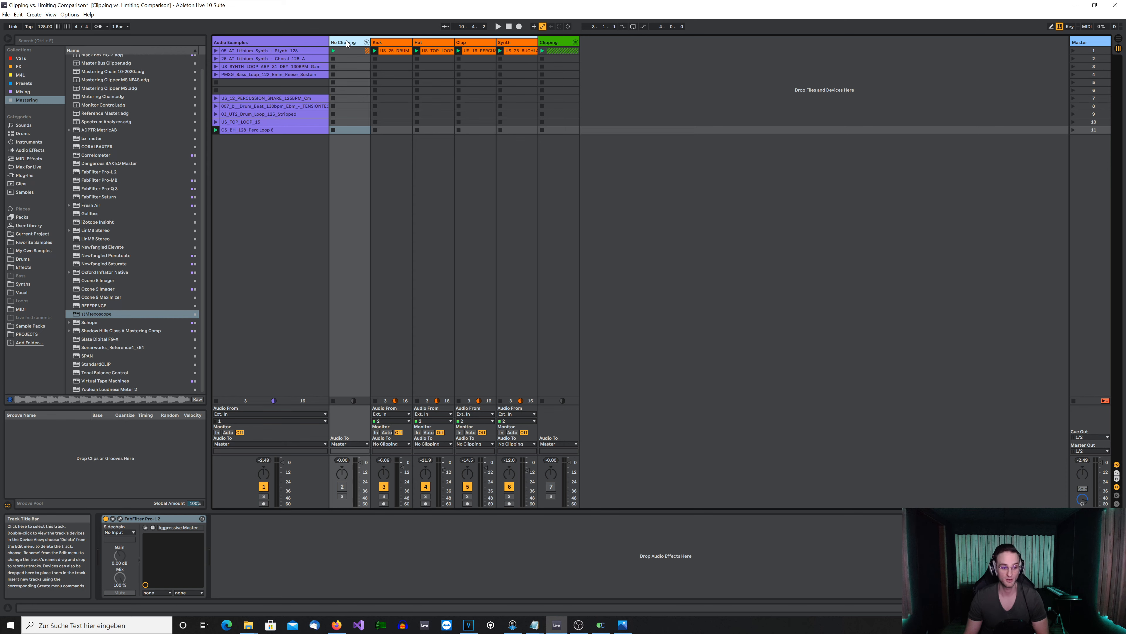
left_click(120, 518)
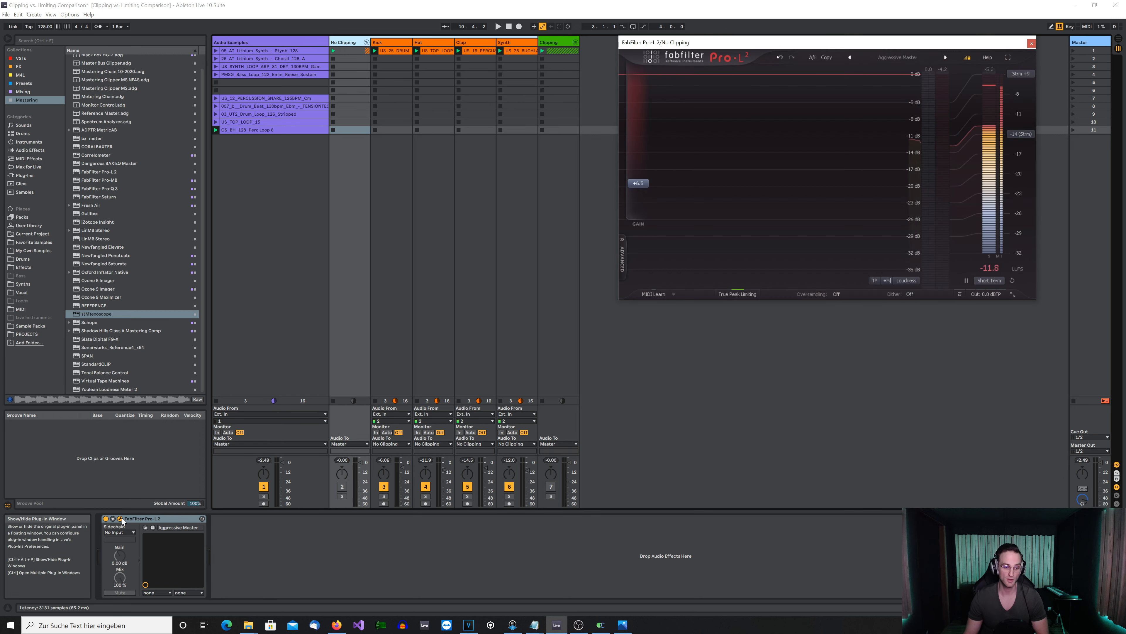
mouse_move(647, 184)
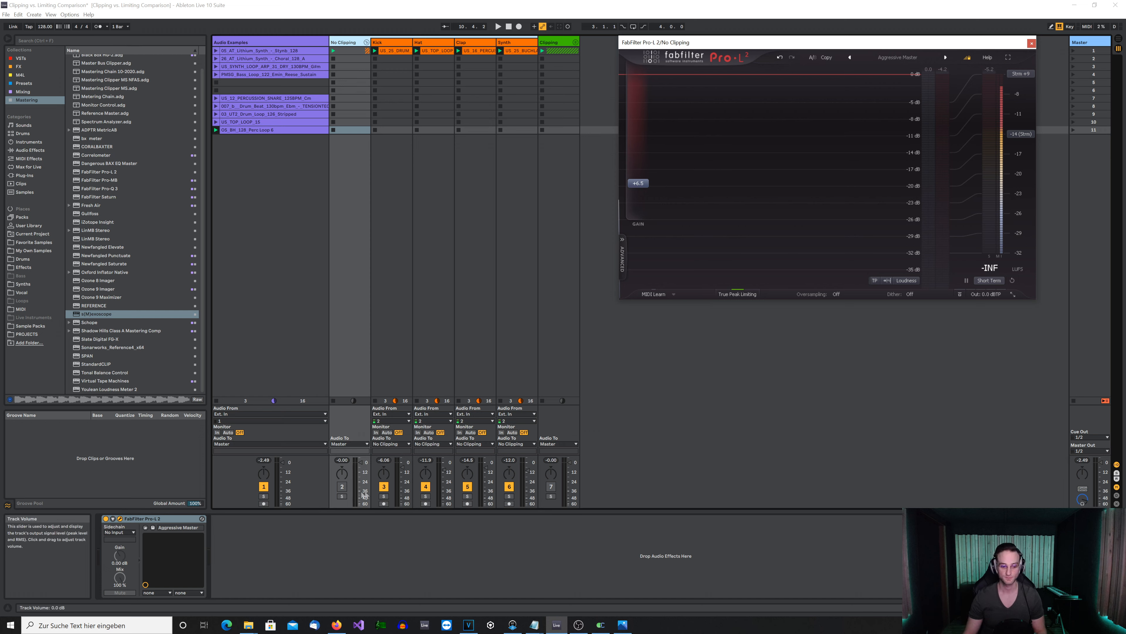
Step: Solo the No Clipping group, play its mix through Pro-L 2 to examine the gain reduction, stop playback and close the plug-in window
left_click(342, 496)
left_click(378, 556)
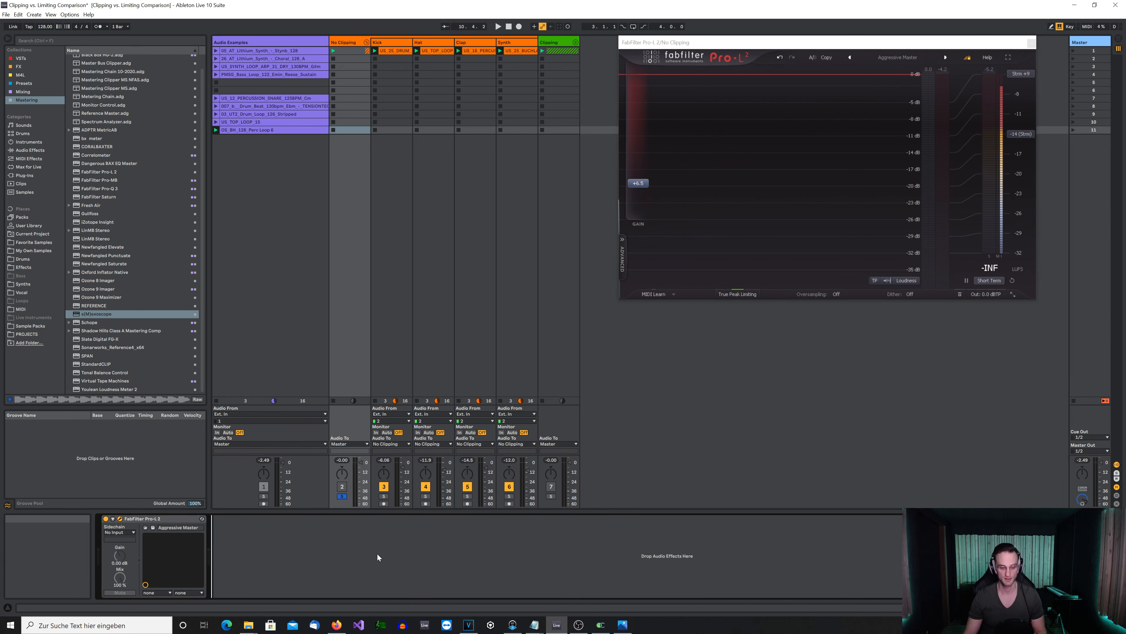
key("space")
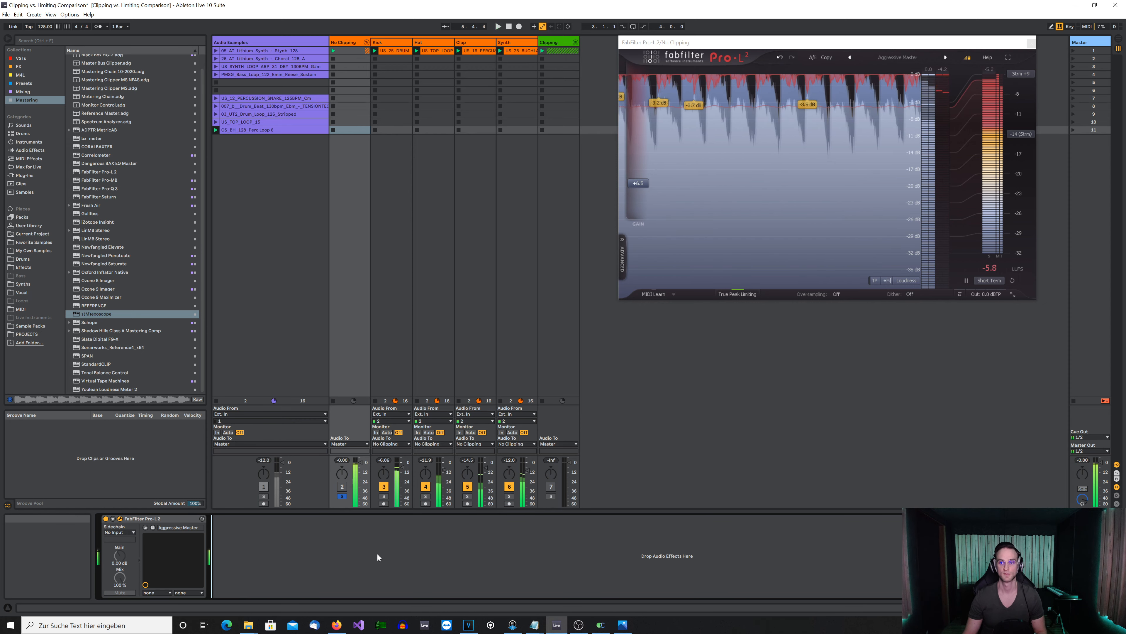
key("space")
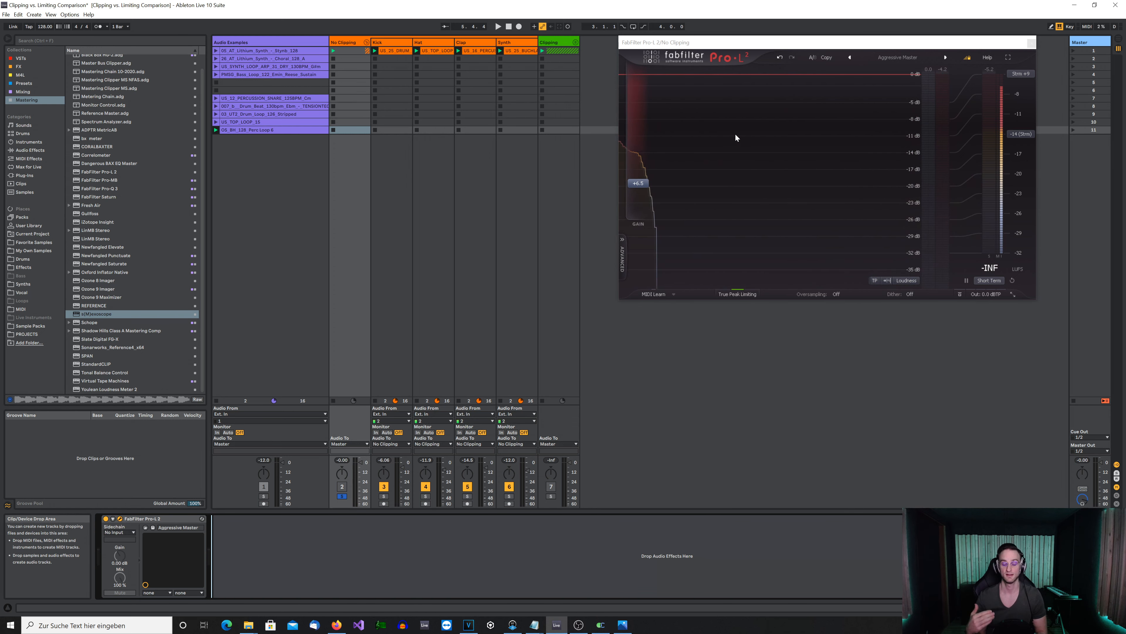
left_click(1032, 43)
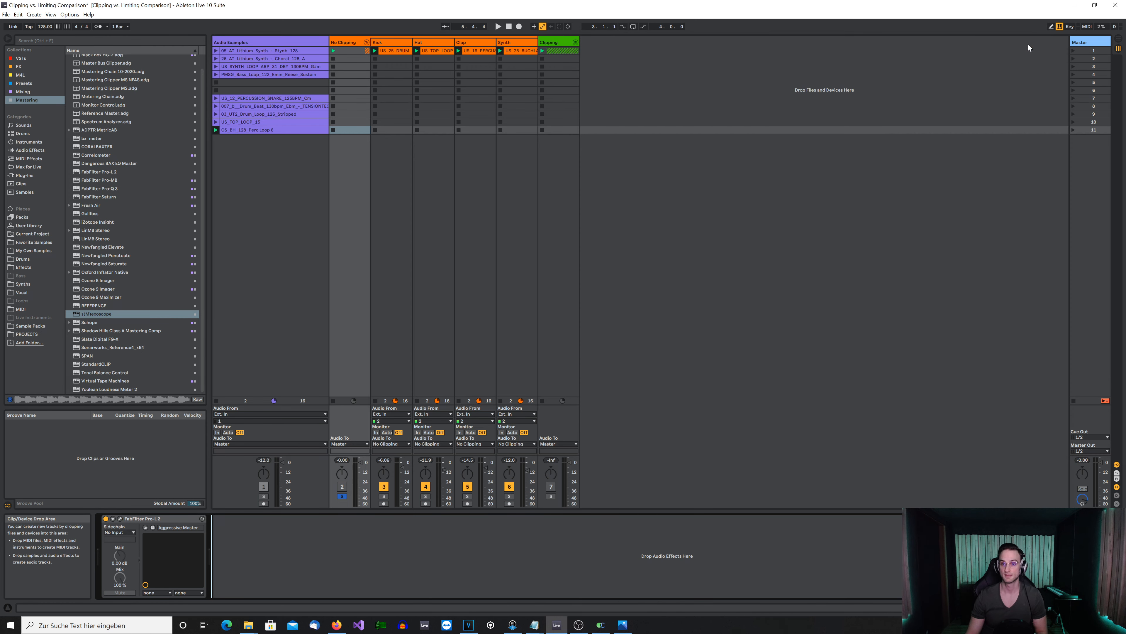
Step: Expand the Clipping group in place of the No Clipping group, and solo the Clipping group with its Hat track
left_click(576, 42)
left_click(366, 43)
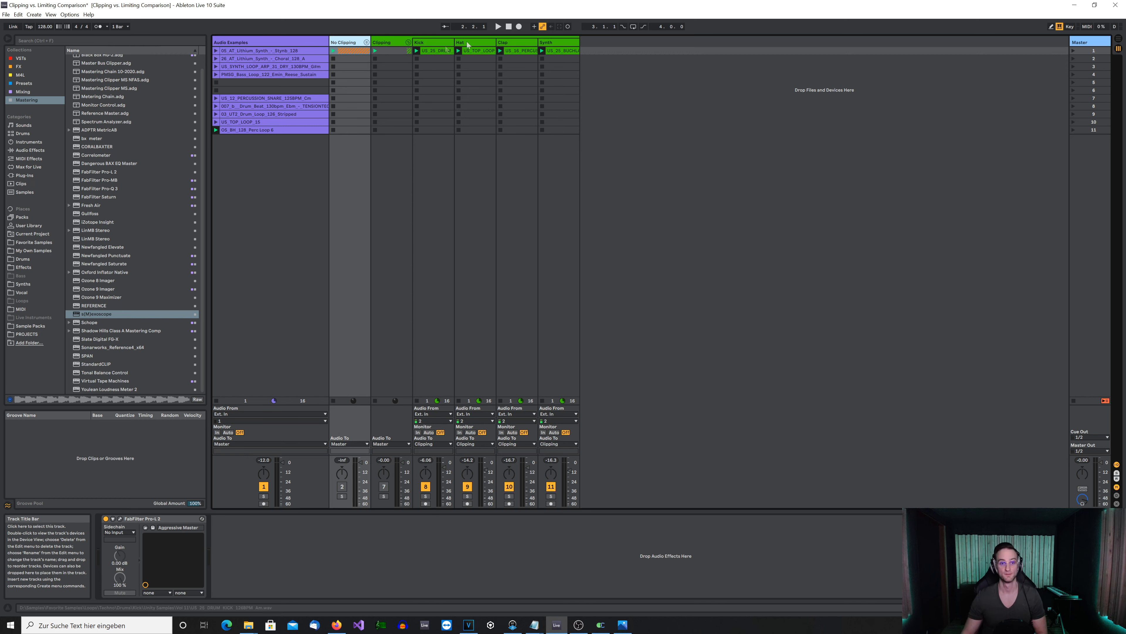
left_click(483, 44)
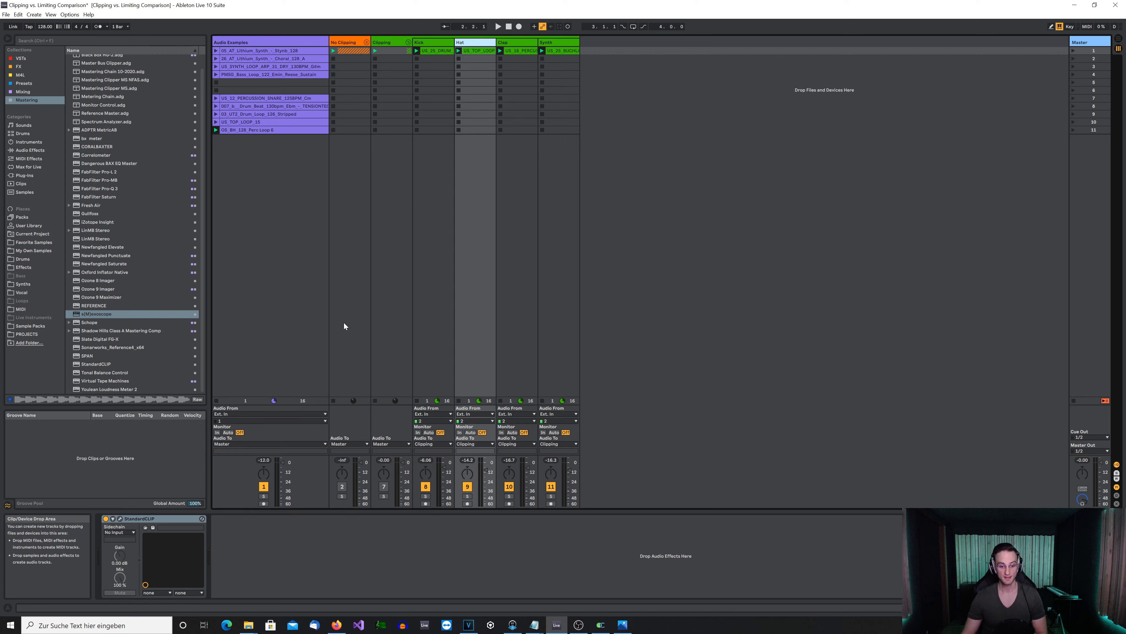
left_click(384, 496)
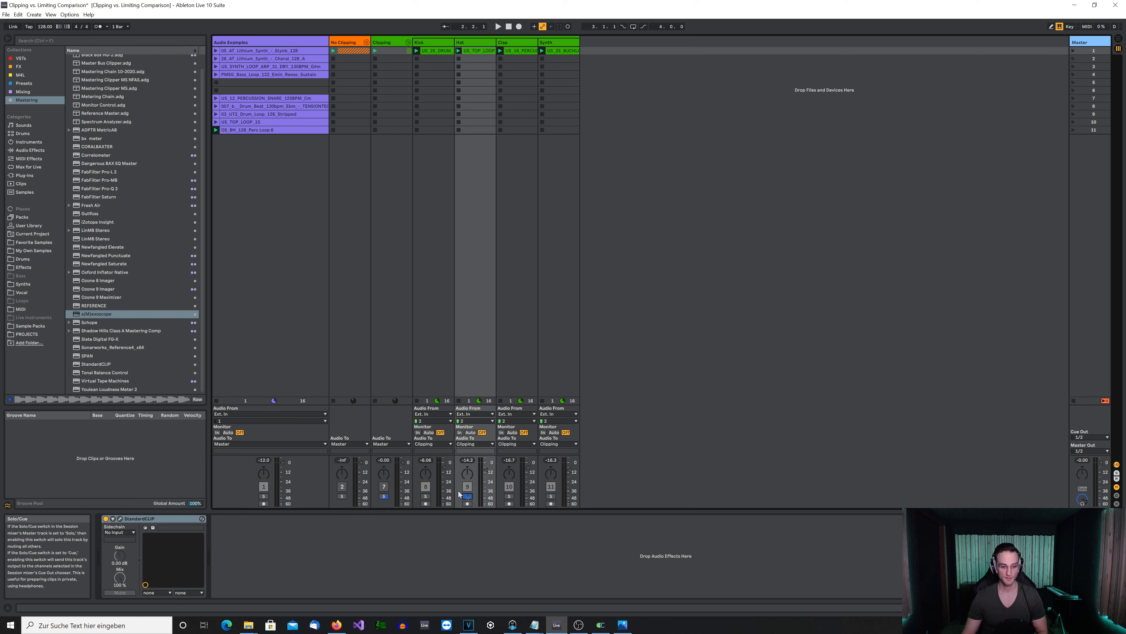
Step: Open the Hat track's StandardCLIP and play scene 1 with the Clipping group enabled and the No Clipping group disabled
left_click(120, 519)
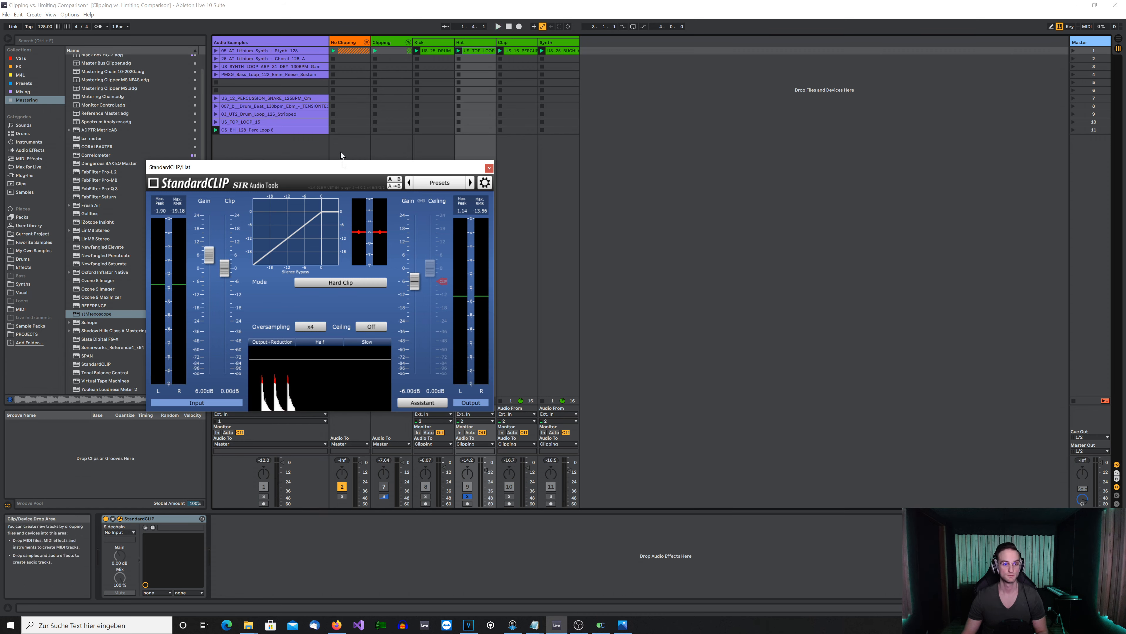
left_click_drag(349, 171, 800, 140)
key("space")
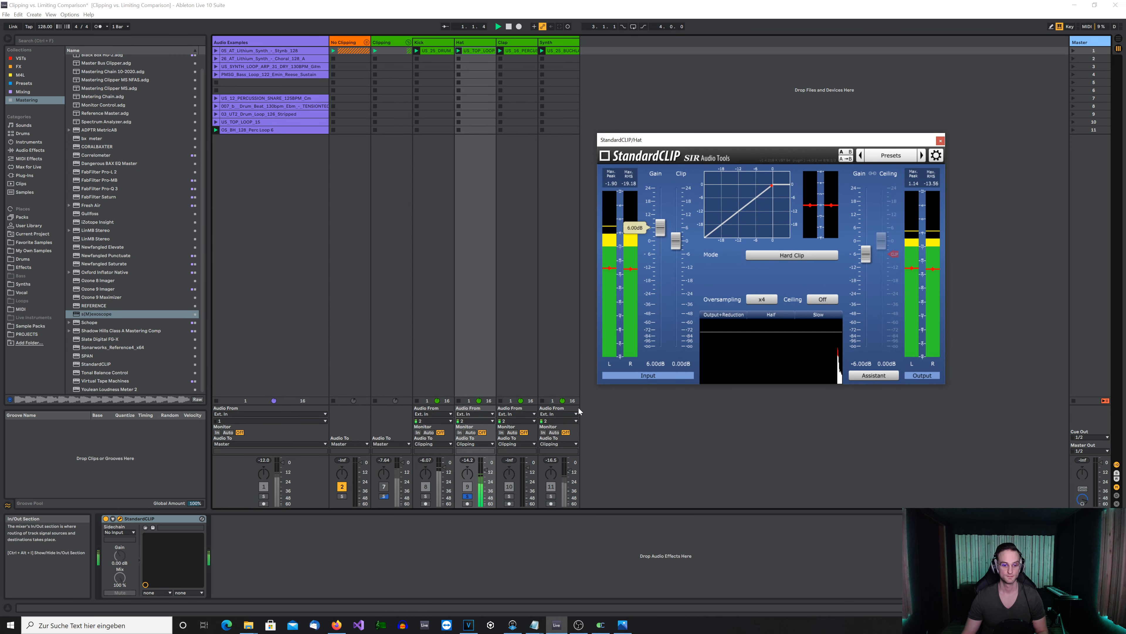
left_click(1074, 51)
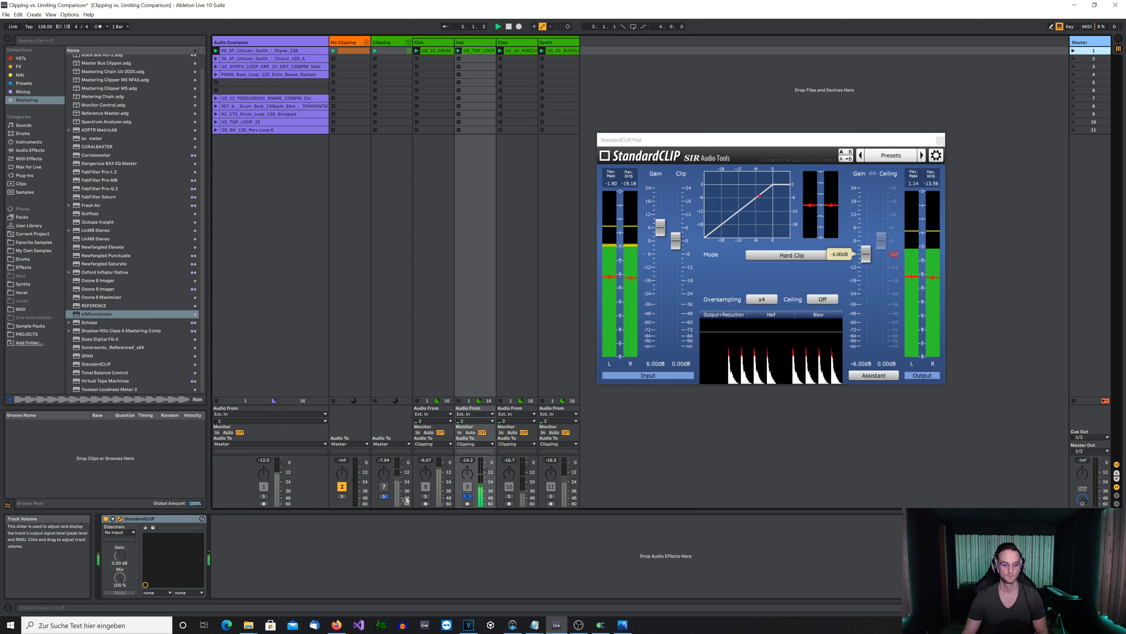
left_click(384, 487)
left_click(342, 486)
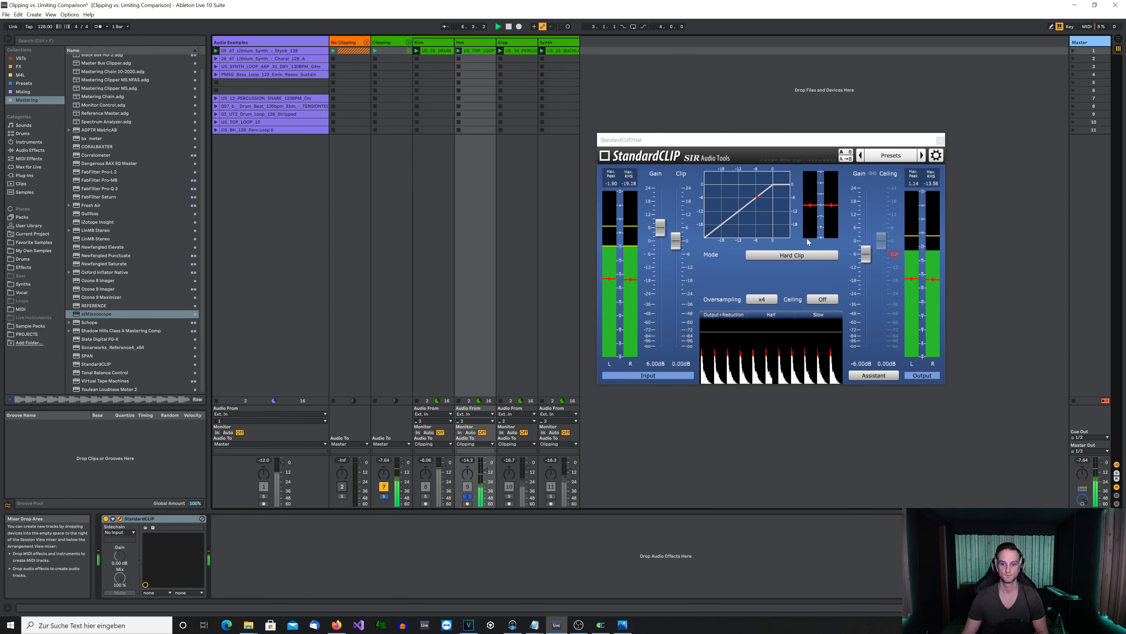
Step: Compare the playing Hat loop with StandardCLIP bypassed and active several times, and stop playback
left_click(106, 518)
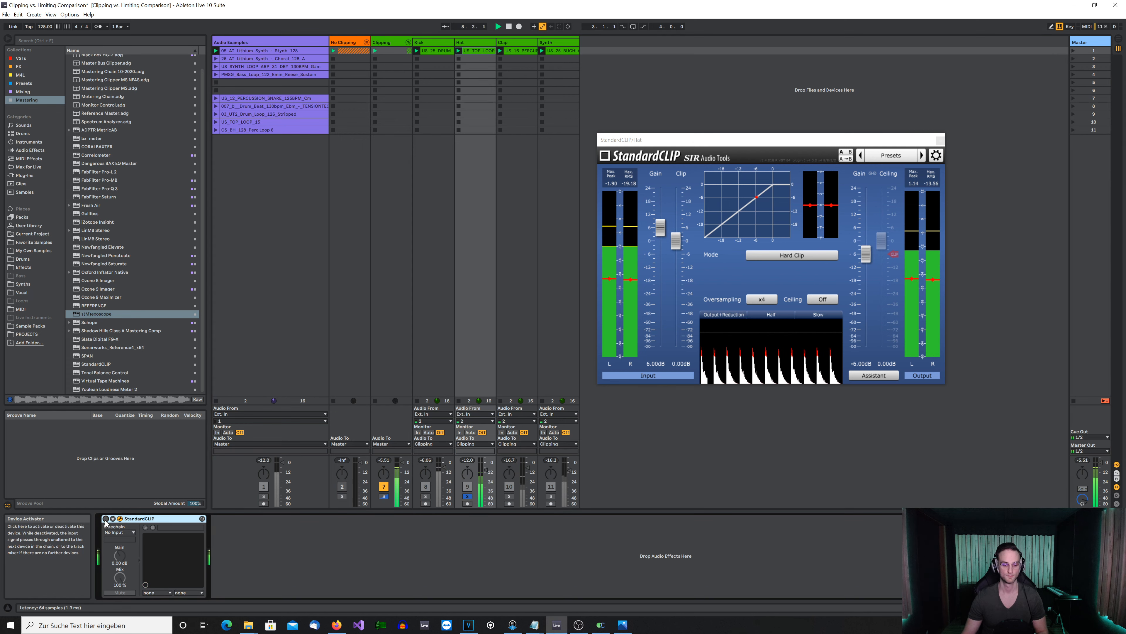
left_click(106, 518)
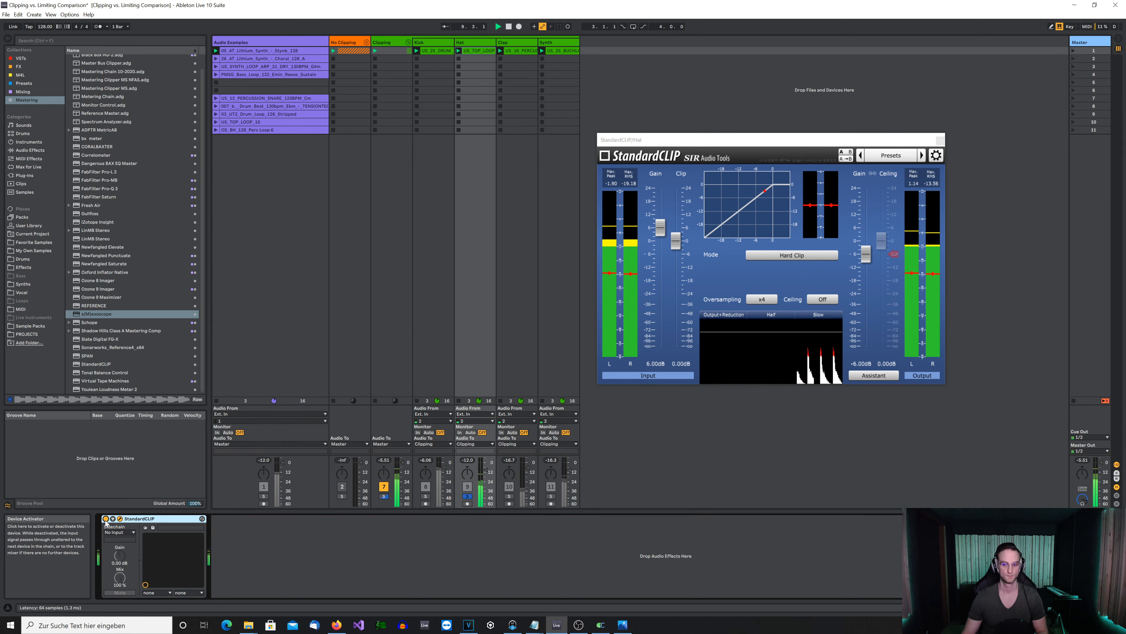
left_click(106, 518)
left_click(106, 518)
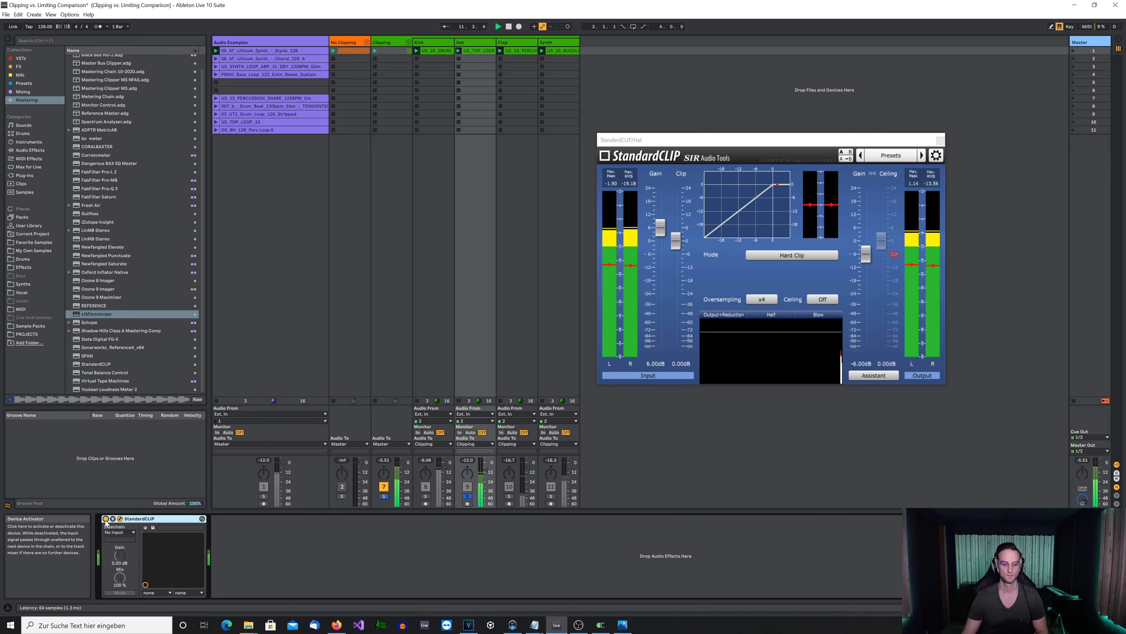
left_click(106, 519)
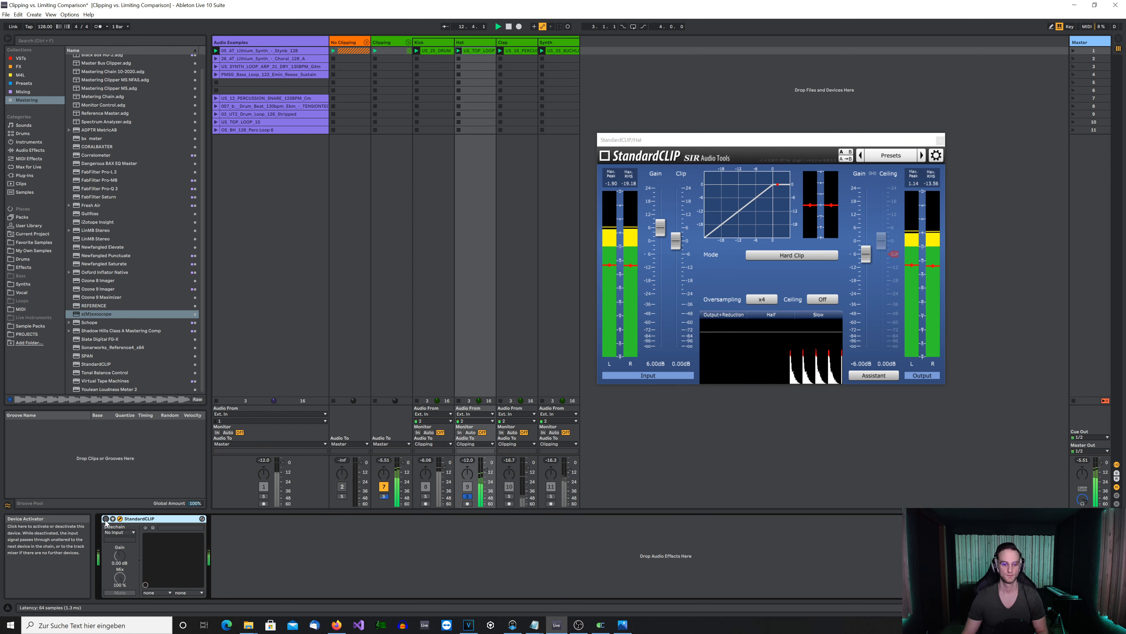
left_click(106, 518)
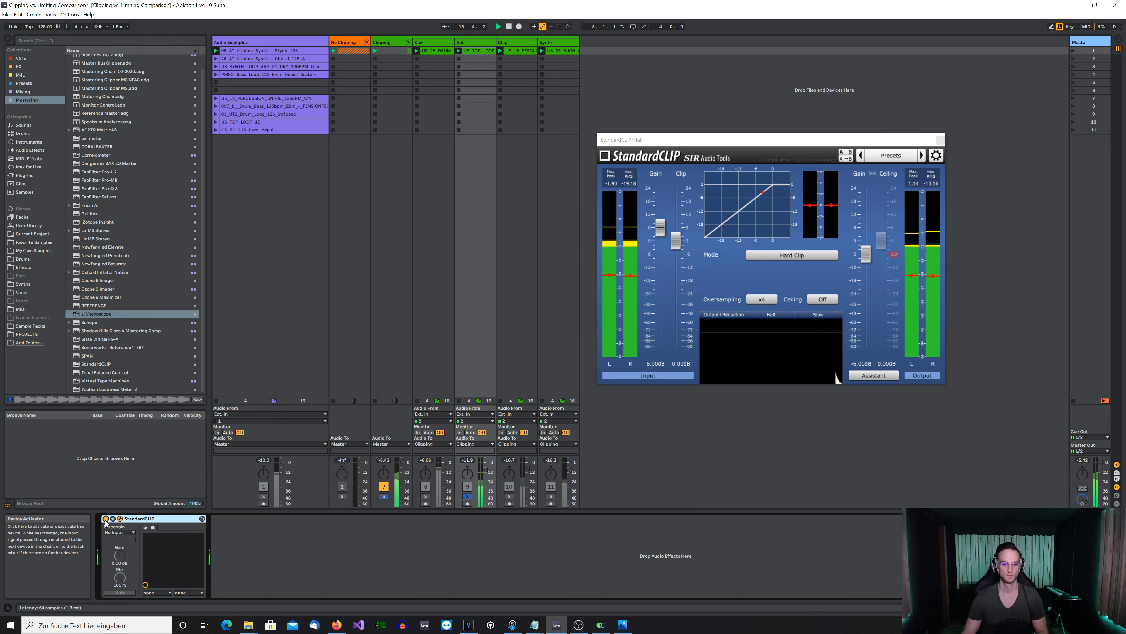
left_click(105, 518)
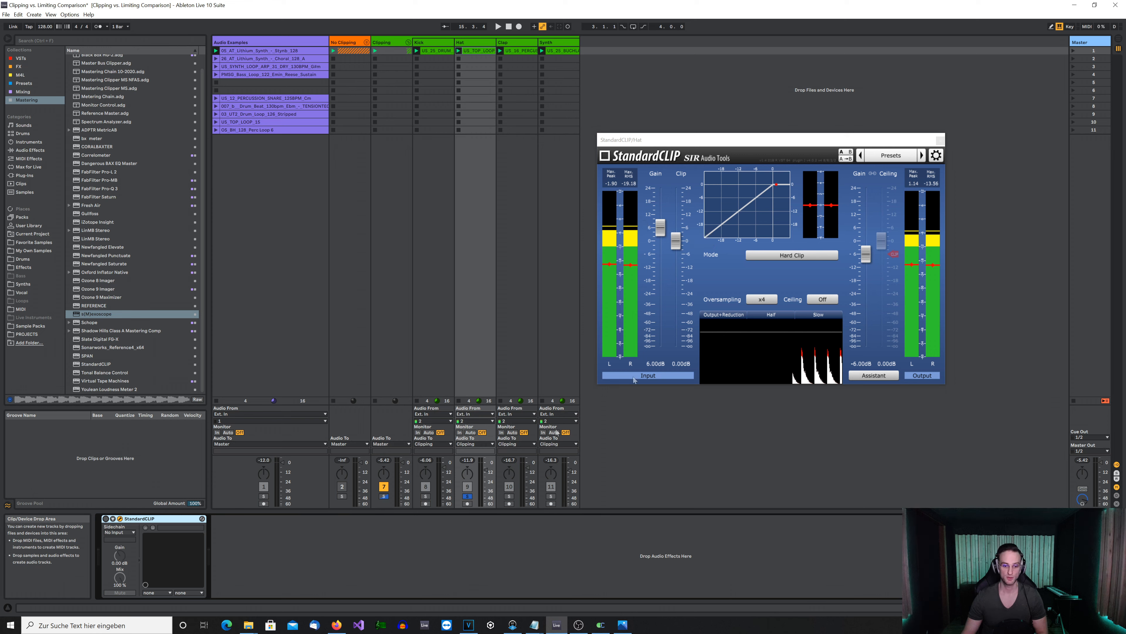
Step: Reset the Hat track's peak level and play the loop again with StandardCLIP off and on to compare the peaks
left_click(468, 460)
key("space")
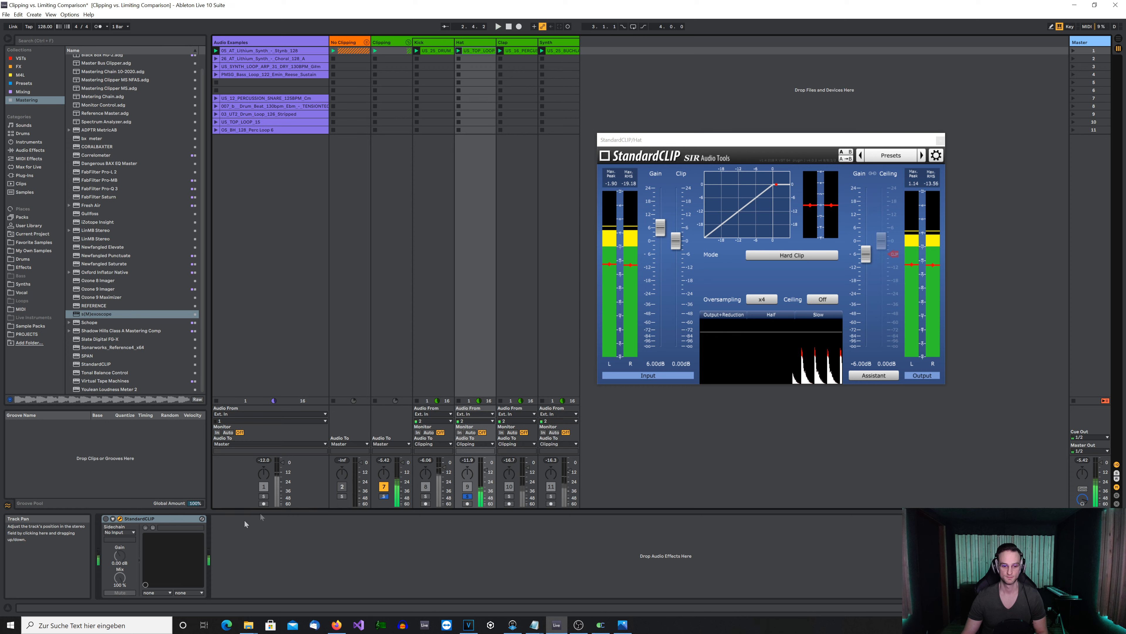
key("space")
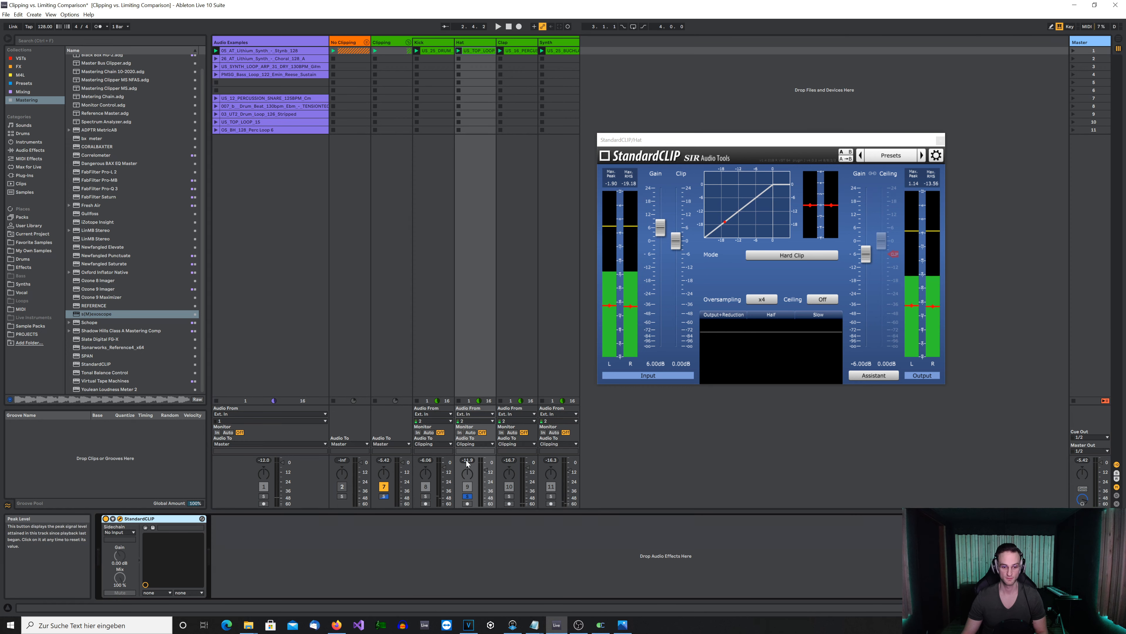
key("space")
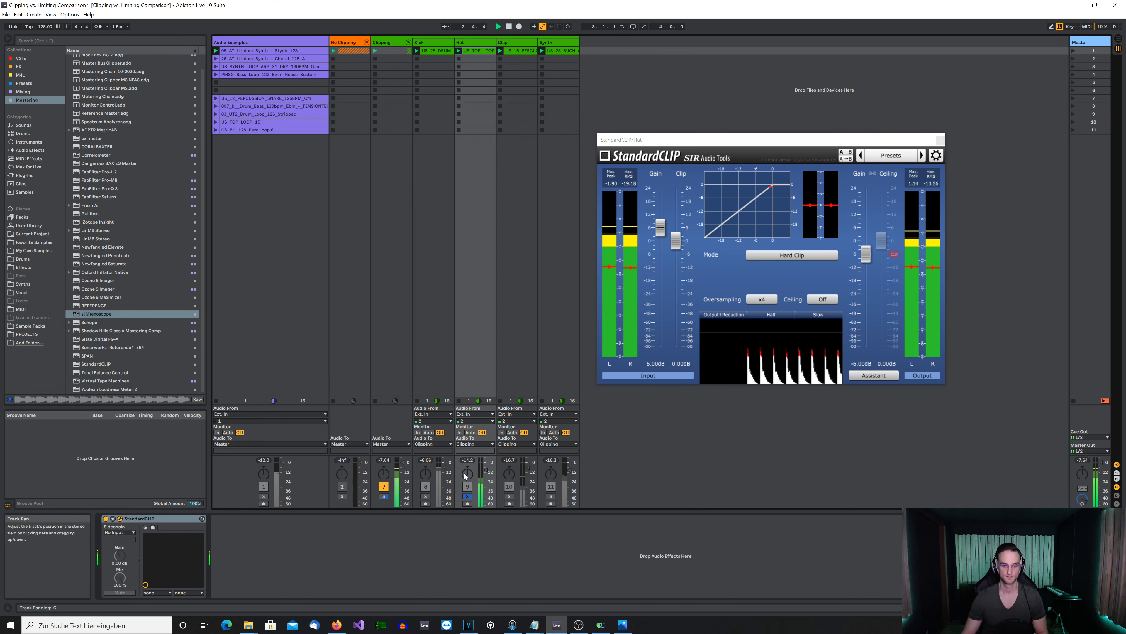
key("space")
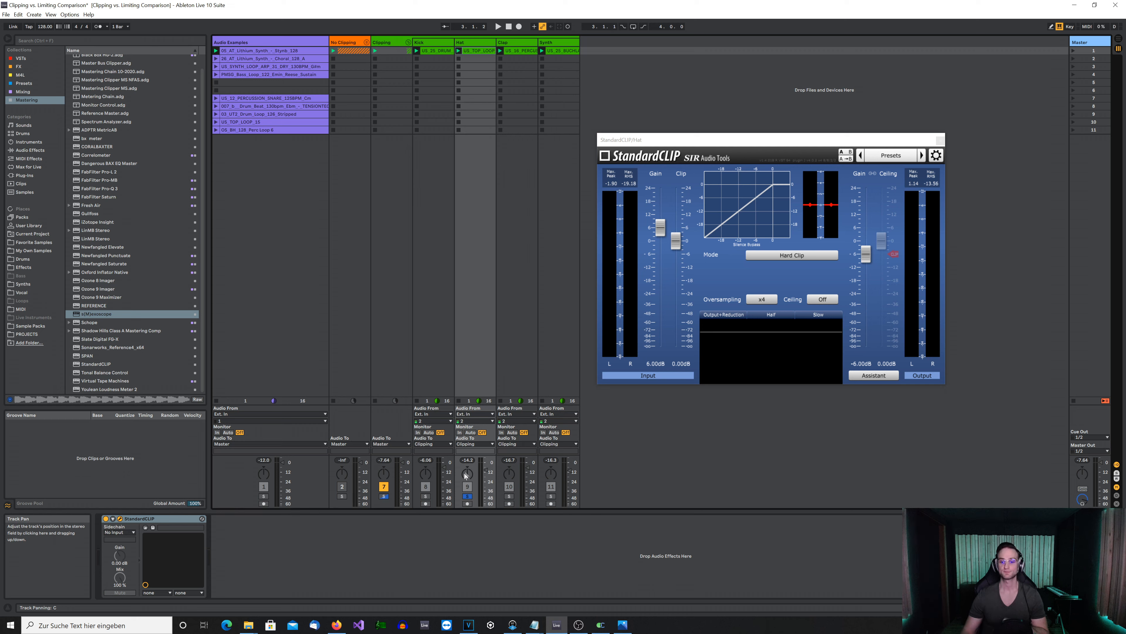
Step: Close the Hat's StandardCLIP, solo the Clap track, and play its loop with the Clap's StandardCLIP open
left_click(939, 139)
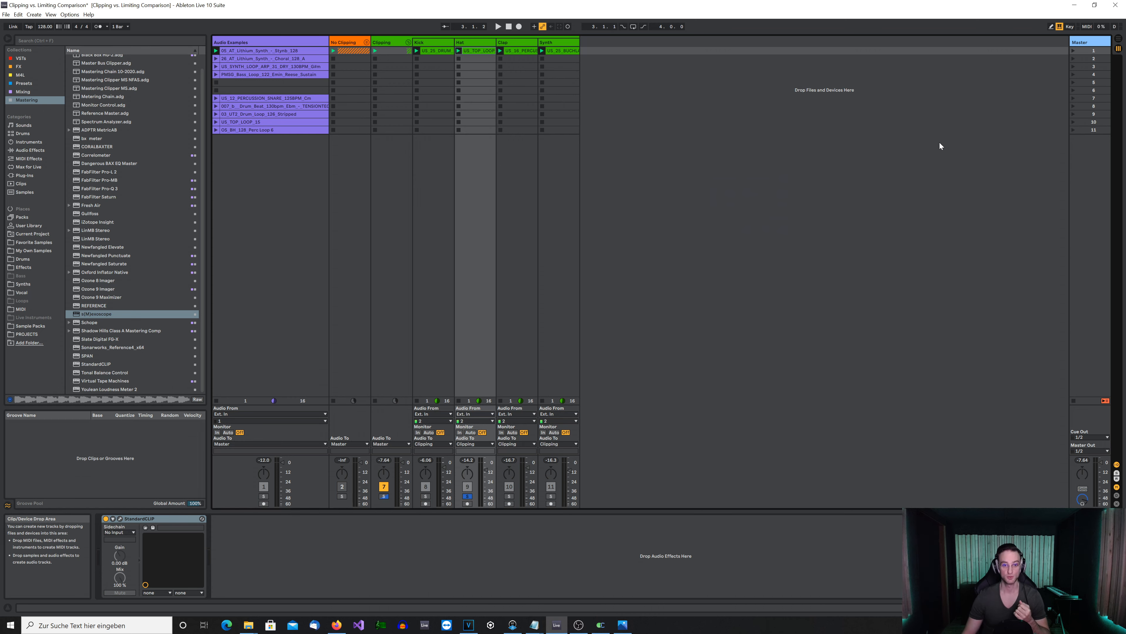
left_click(511, 172)
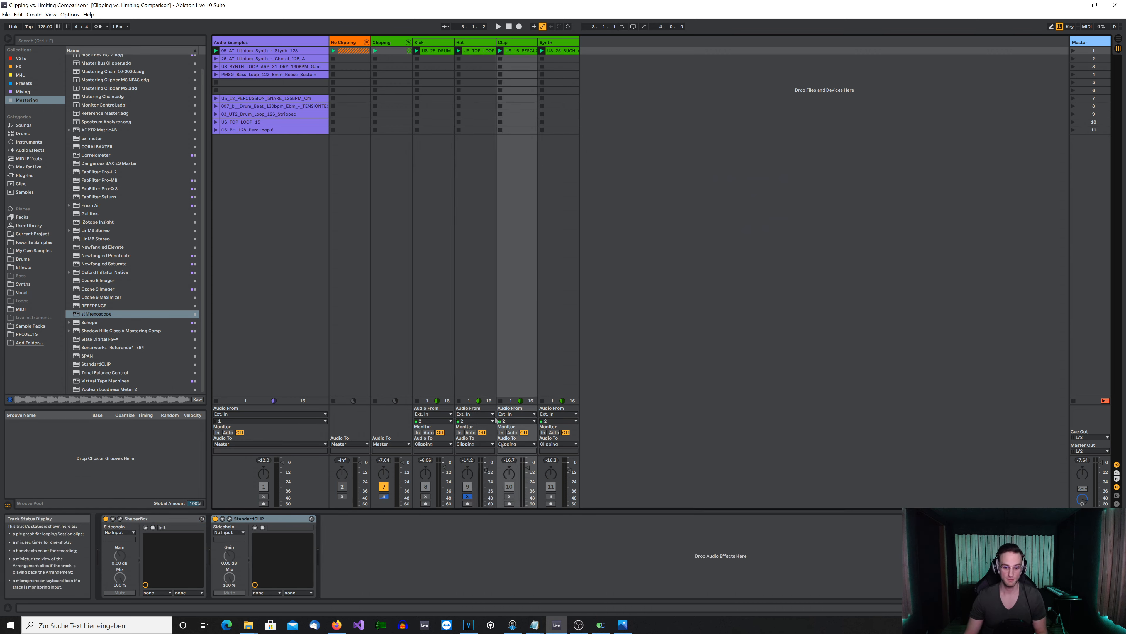
left_click(509, 495)
key("space")
left_click(229, 519)
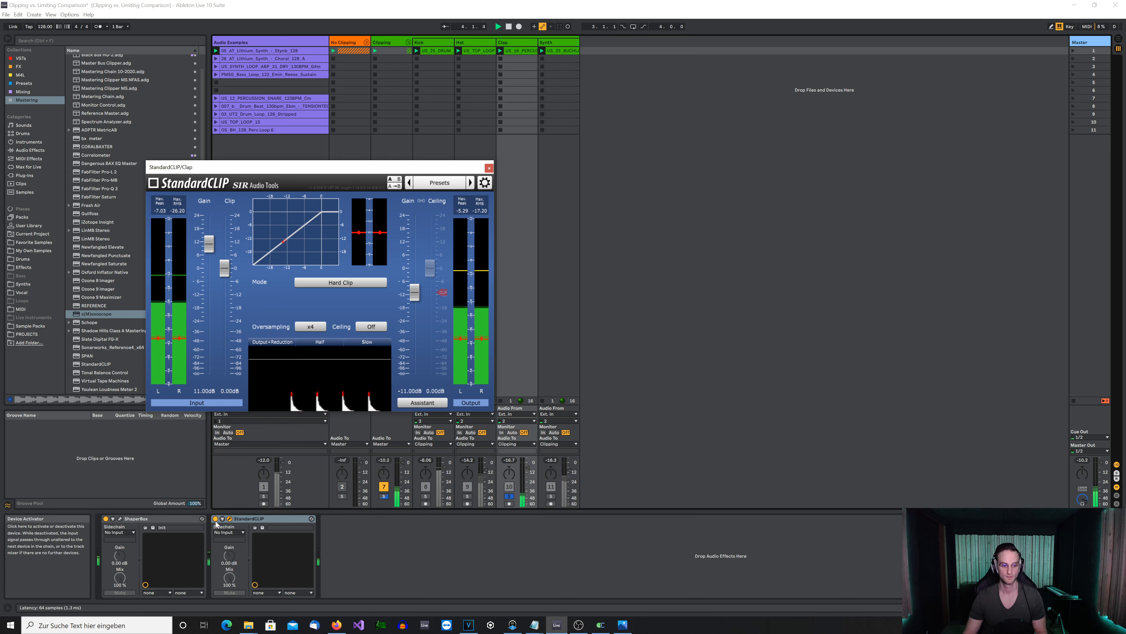
Step: Compare the playing Clap loop with StandardCLIP bypassed and active several times, leaving the clipper active
left_click(215, 519)
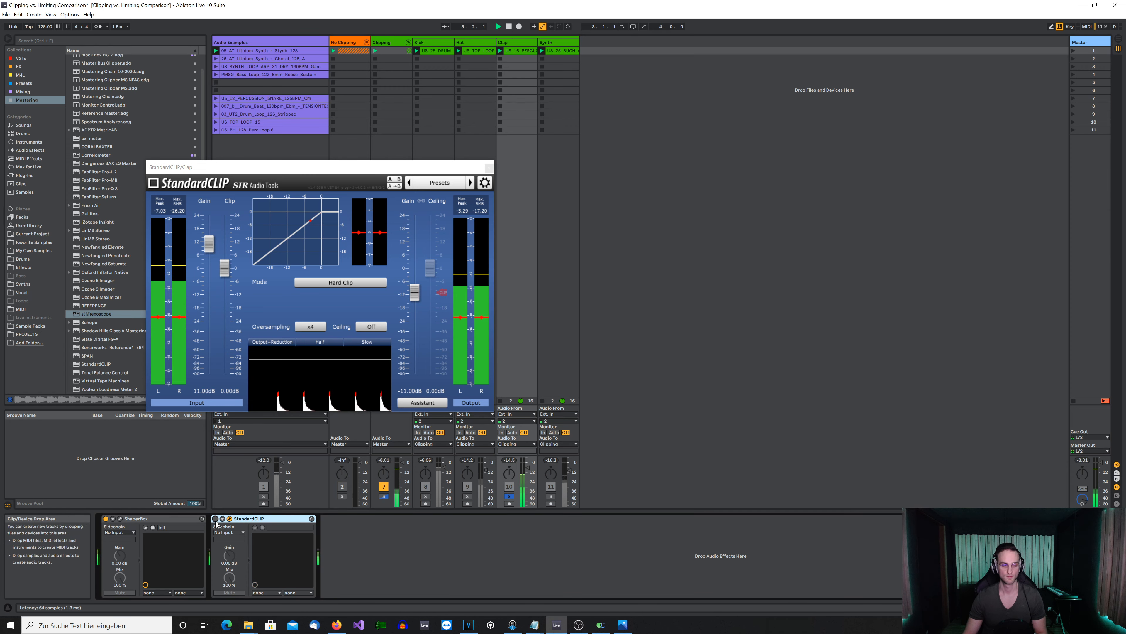
left_click(216, 518)
left_click(216, 518)
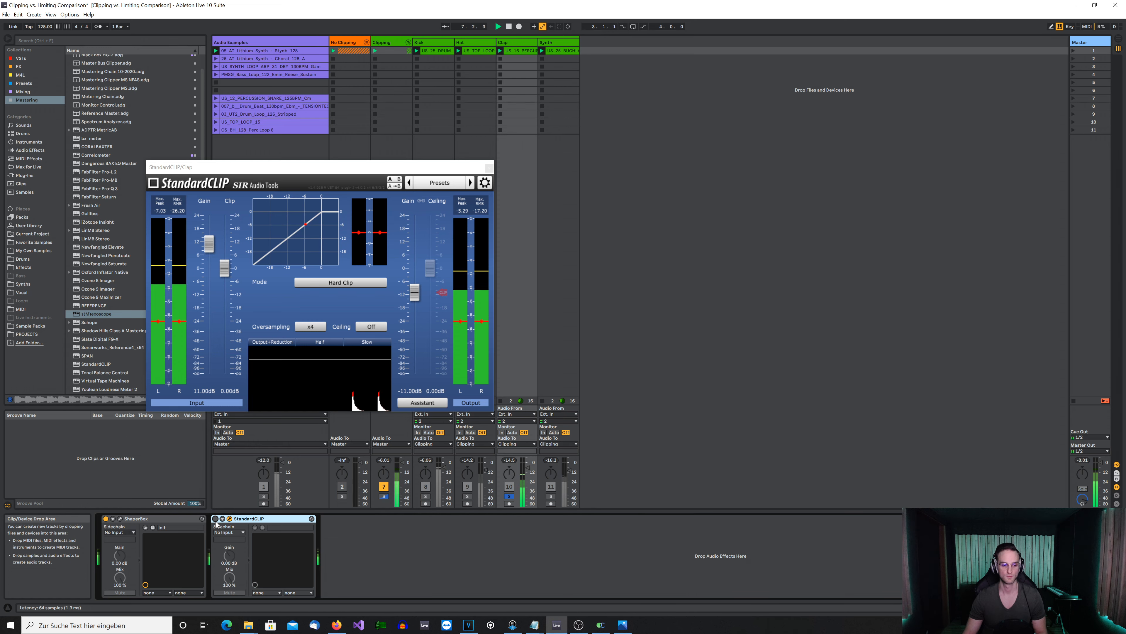
left_click(216, 518)
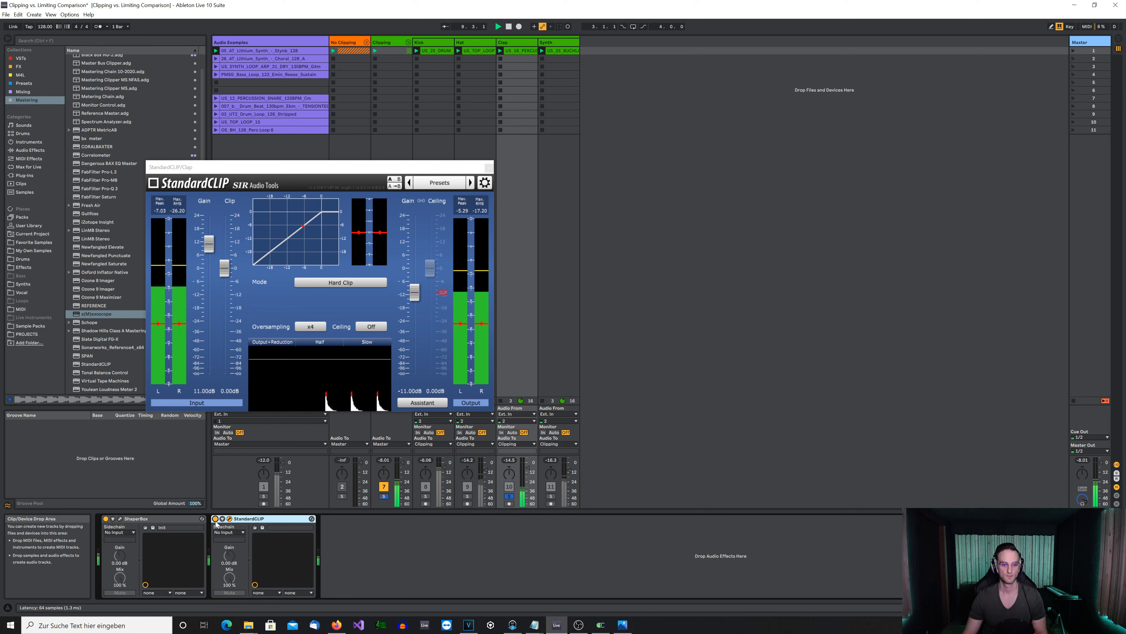
left_click(216, 518)
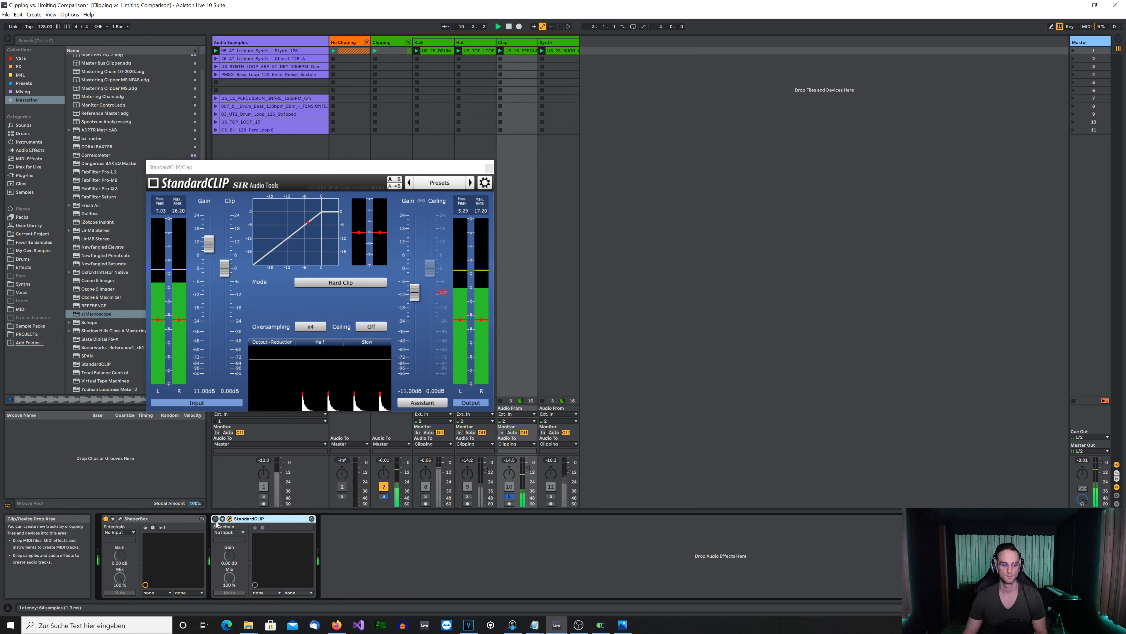
left_click(215, 518)
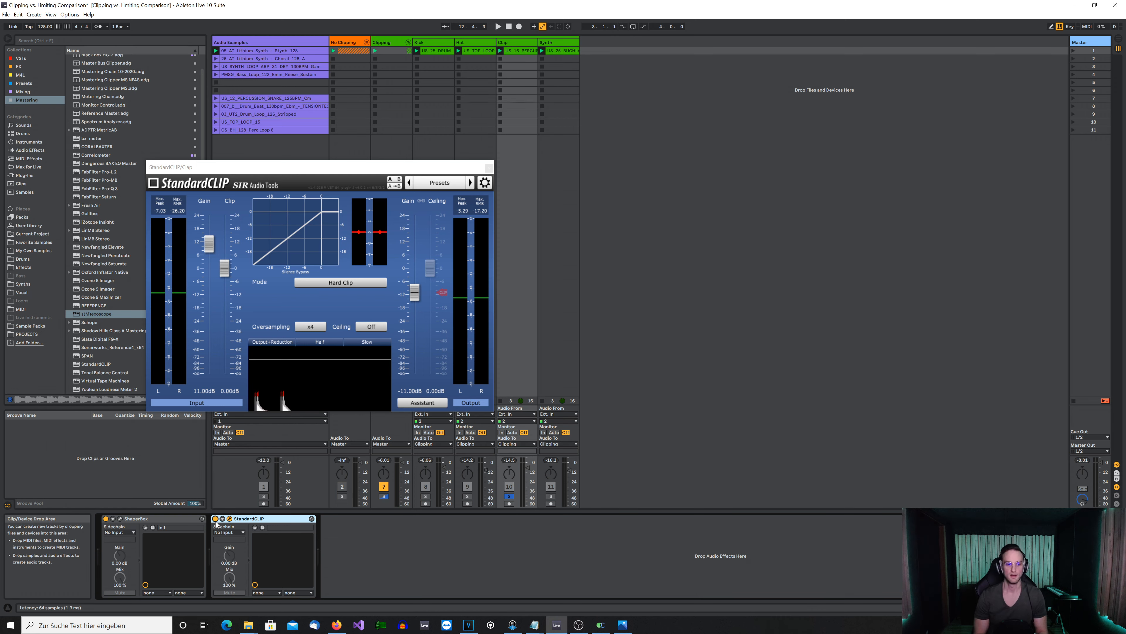
Step: Reset the Clap track's peak level, replay the loop with StandardCLIP active to check its peak, and close the plug-in window
left_click(511, 460)
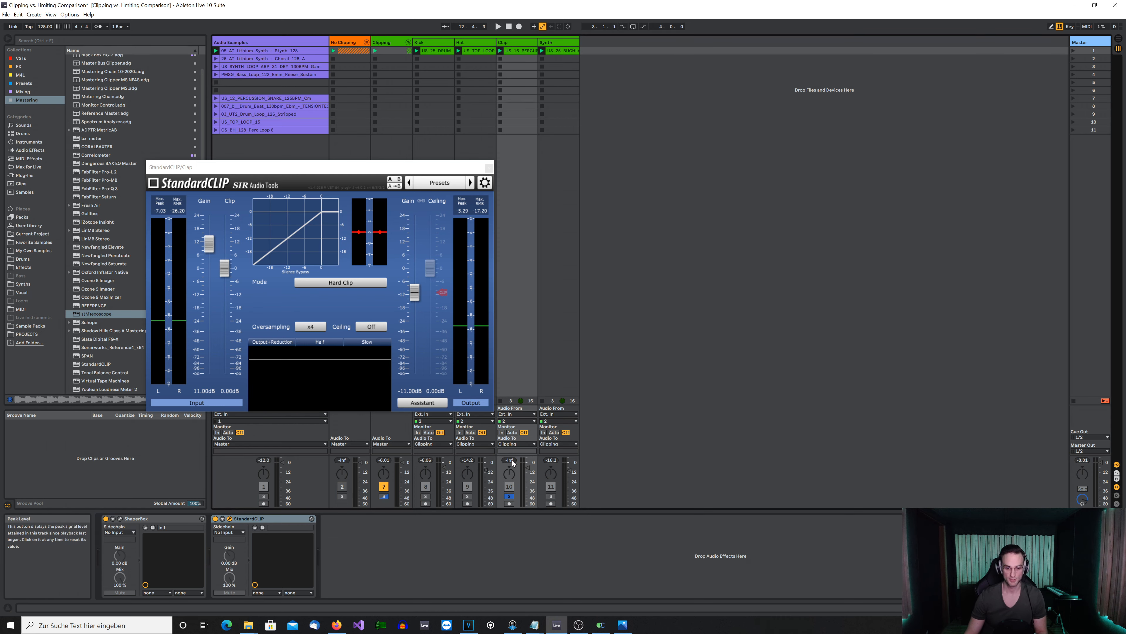
left_click(215, 519)
key("space")
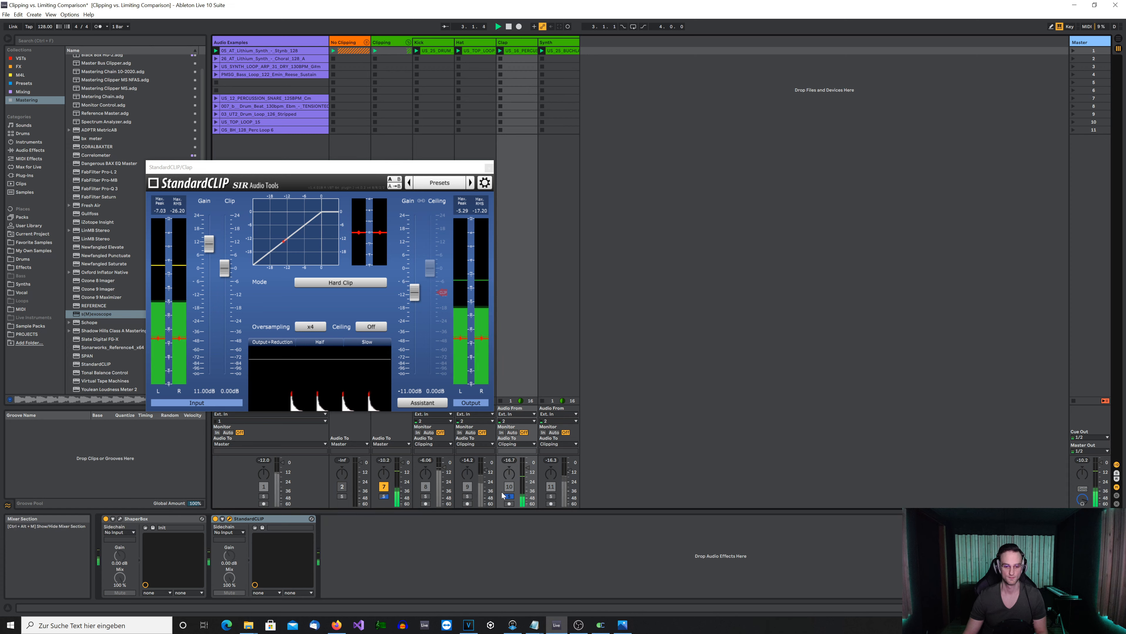
key("space")
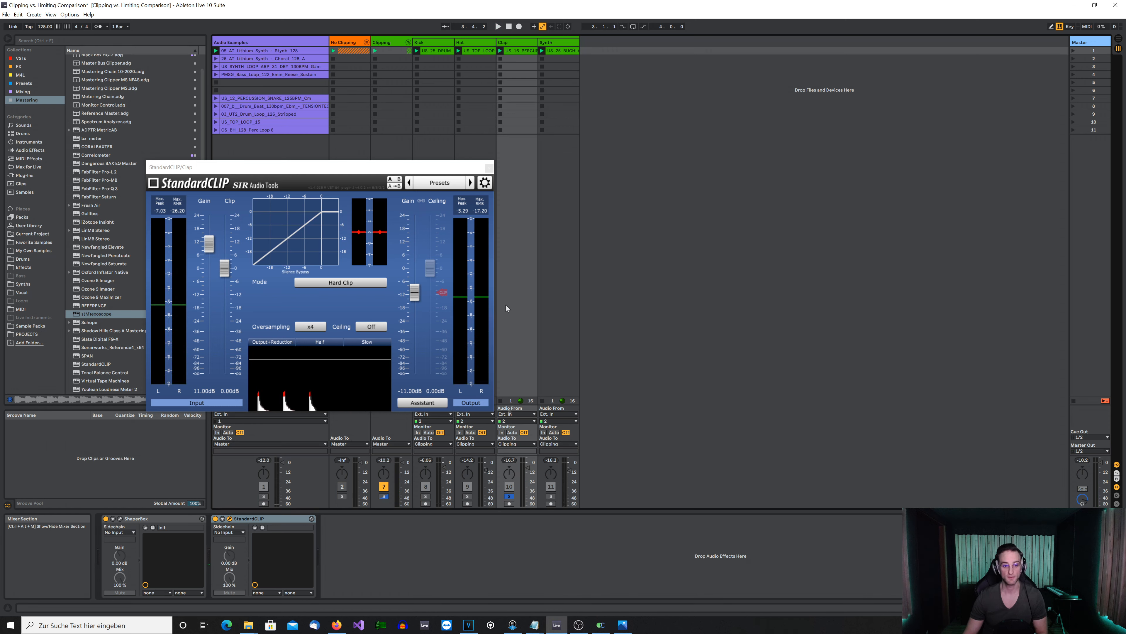
left_click(489, 168)
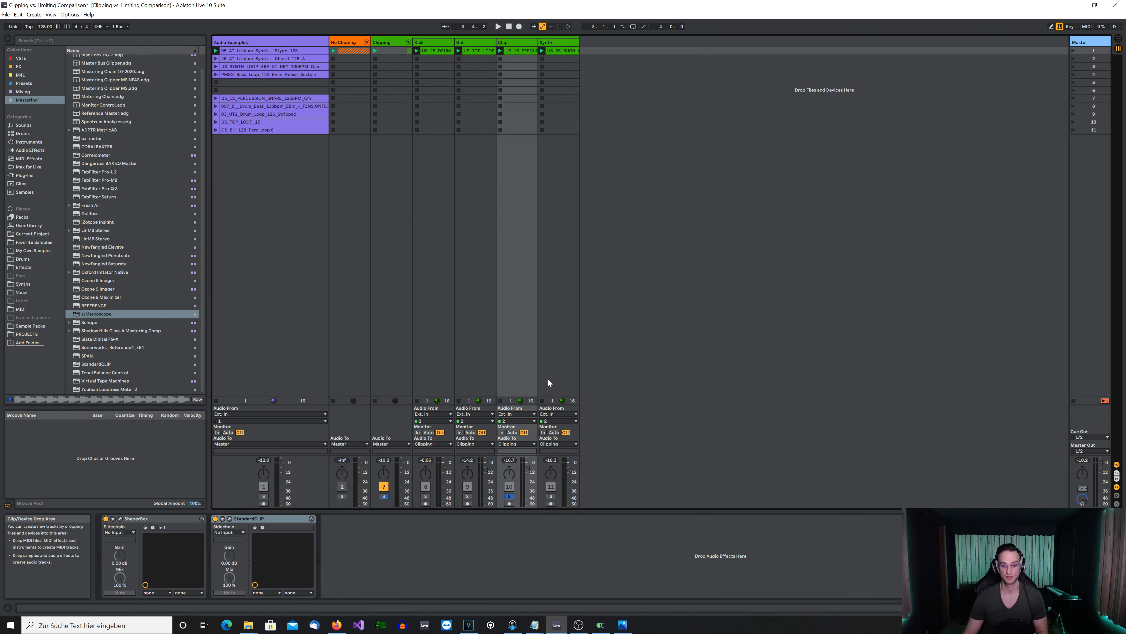
Step: Play the soloed Synth track, open its StandardCLIP to show the clipping settings, and stop playback
left_click(558, 313)
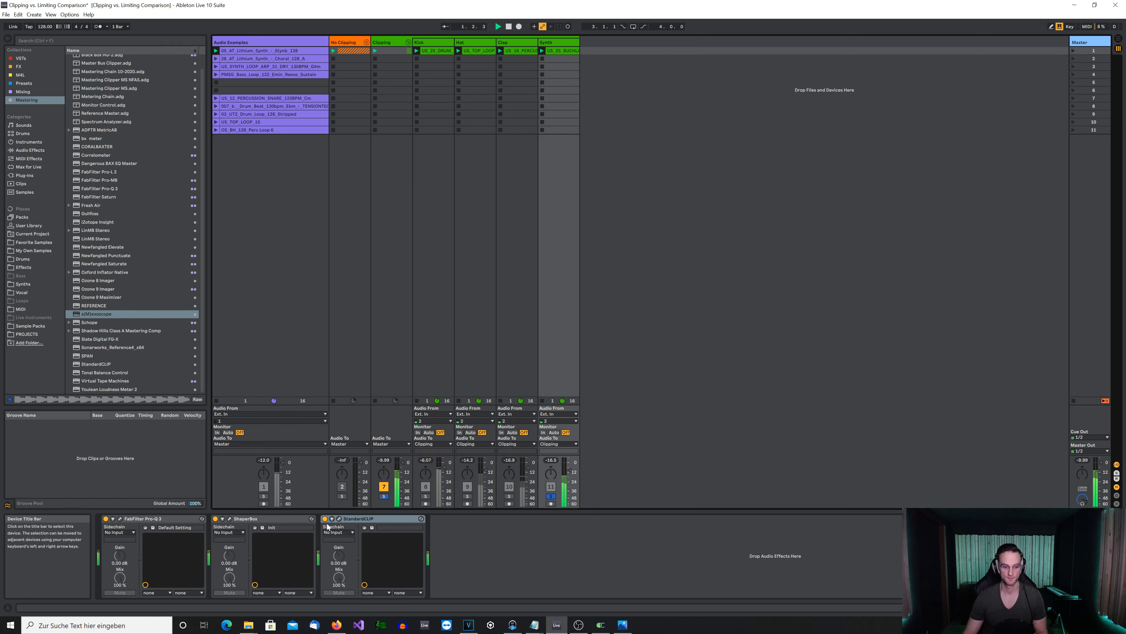
left_click(340, 519)
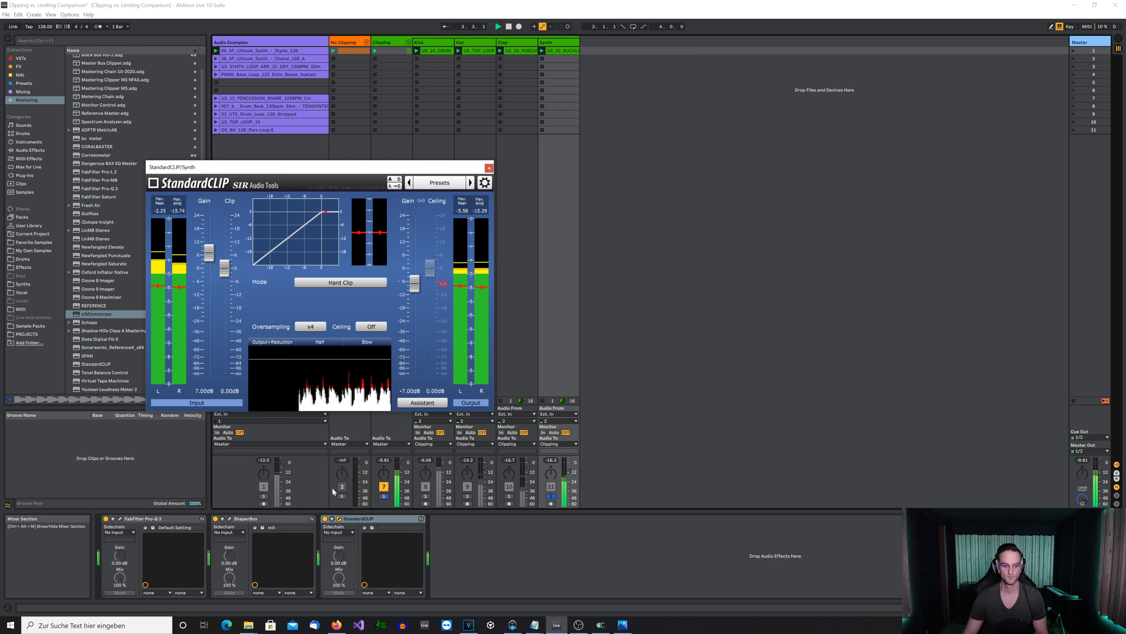
key("space")
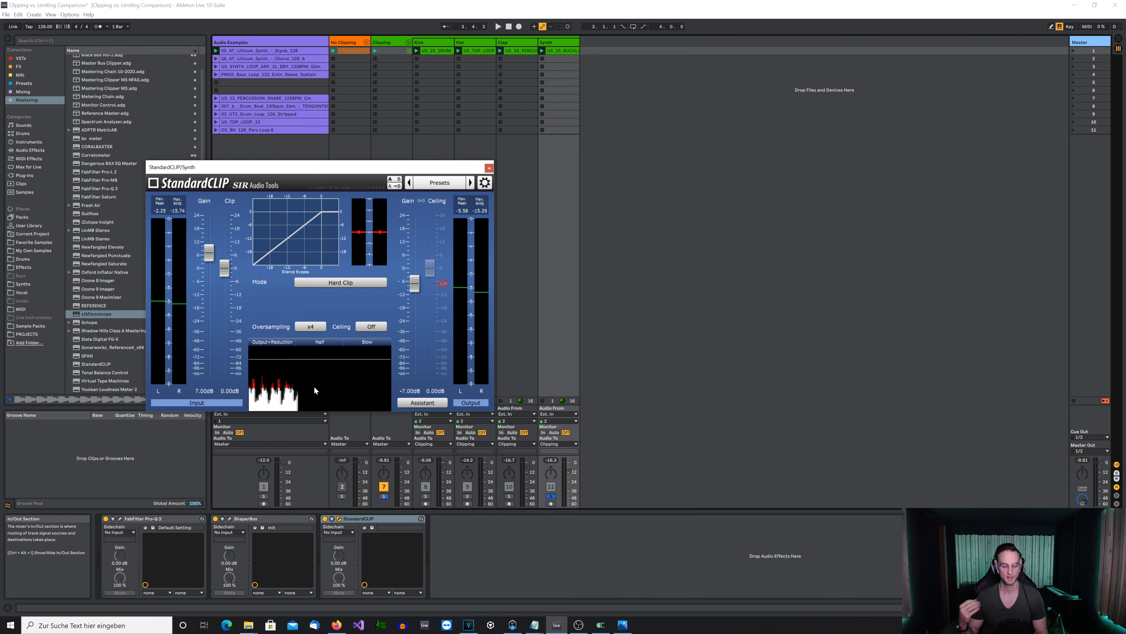
Step: Reset the Synth track's peak level and replay the loop, switching StandardCLIP off and on to compare the peaks
left_click(551, 461)
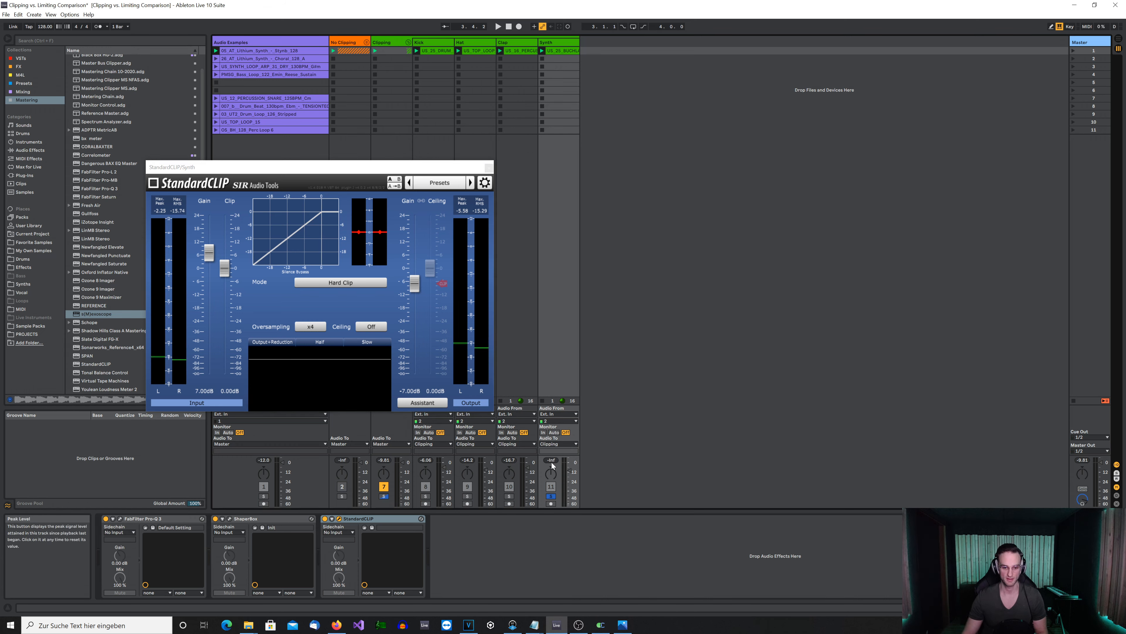
key("space")
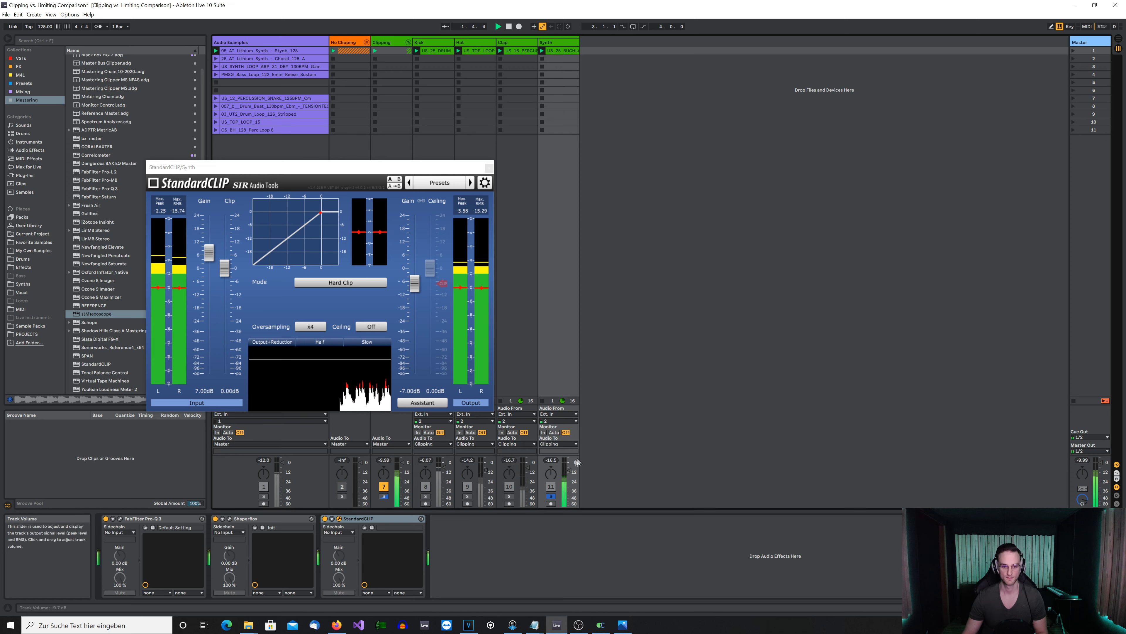
left_click(325, 519)
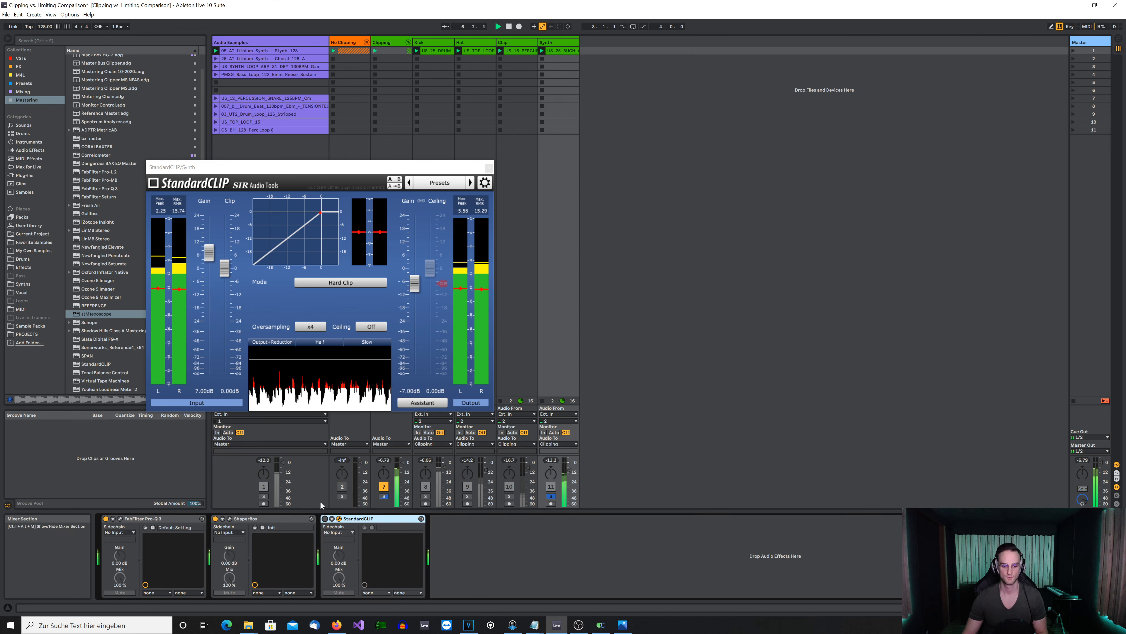
left_click(325, 518)
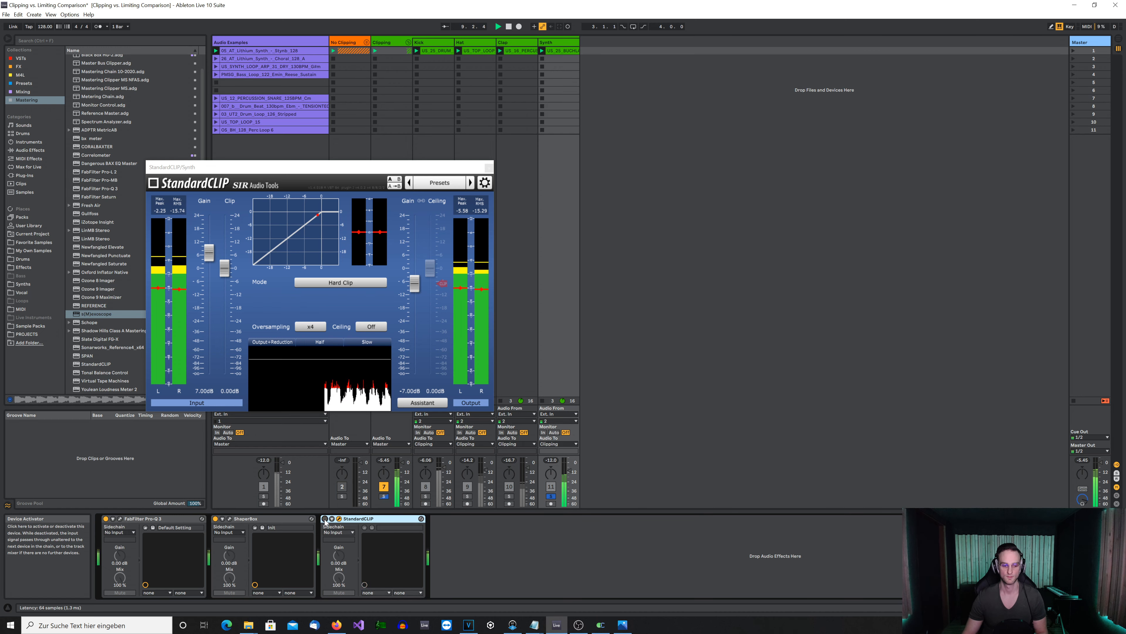
left_click(325, 519)
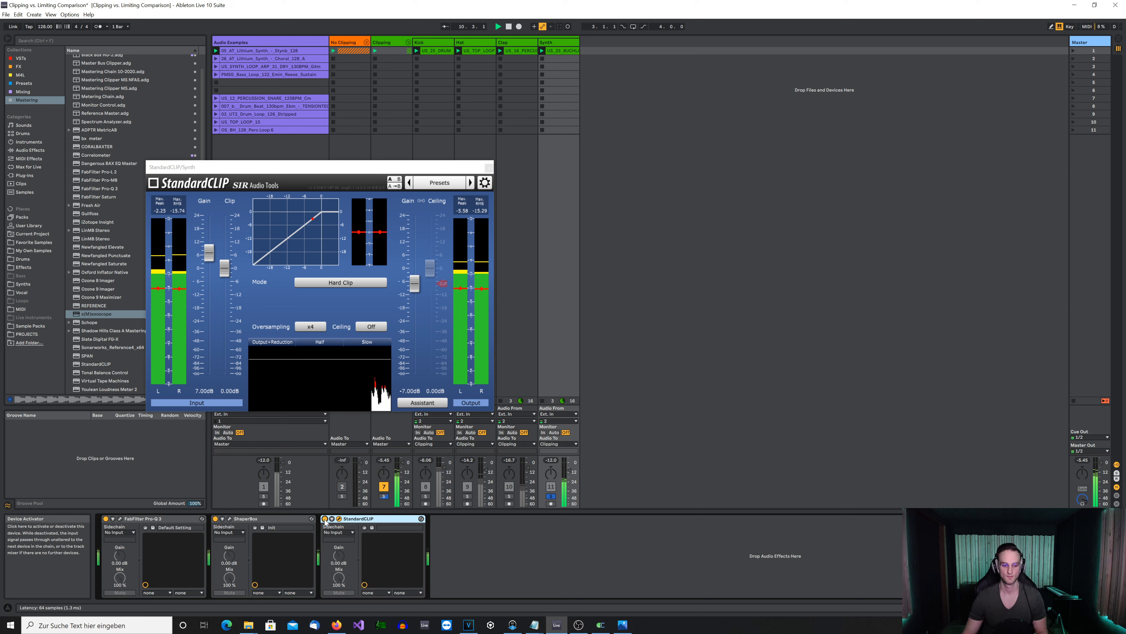
left_click(325, 519)
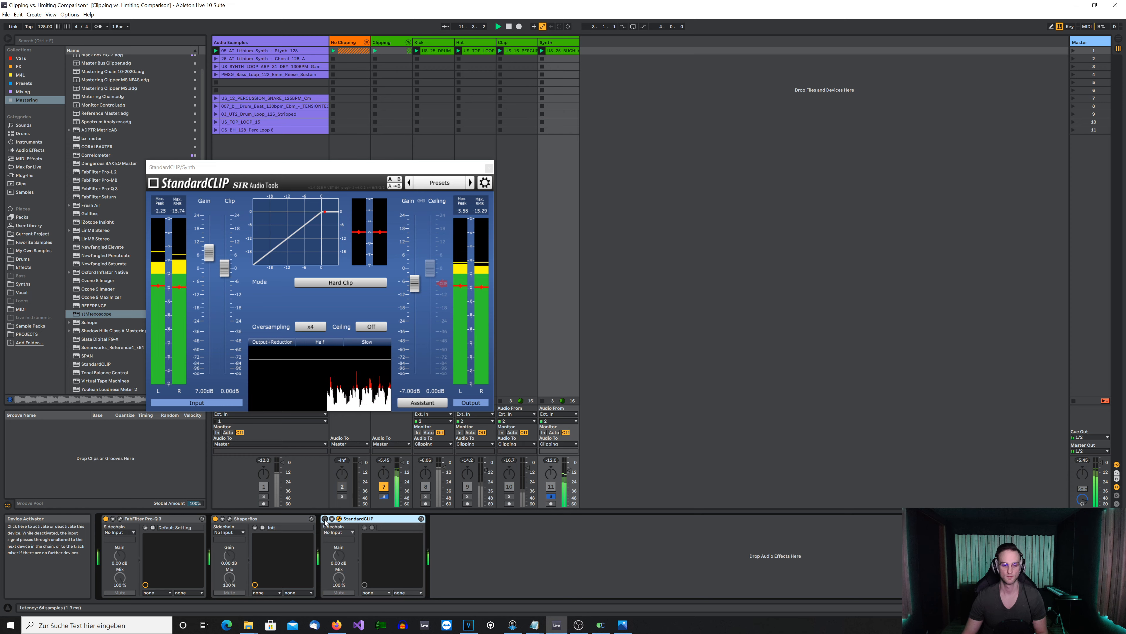
left_click(325, 518)
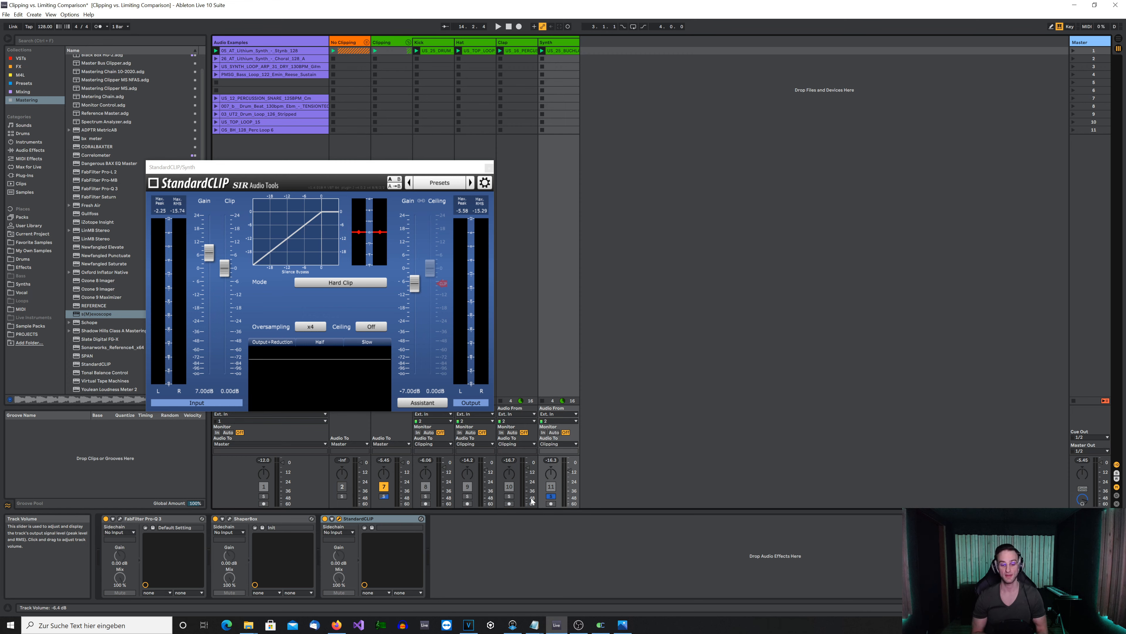
Step: Solo the whole Clipping group instead of the Synth track and close the Synth's StandardCLIP window
left_click(551, 495)
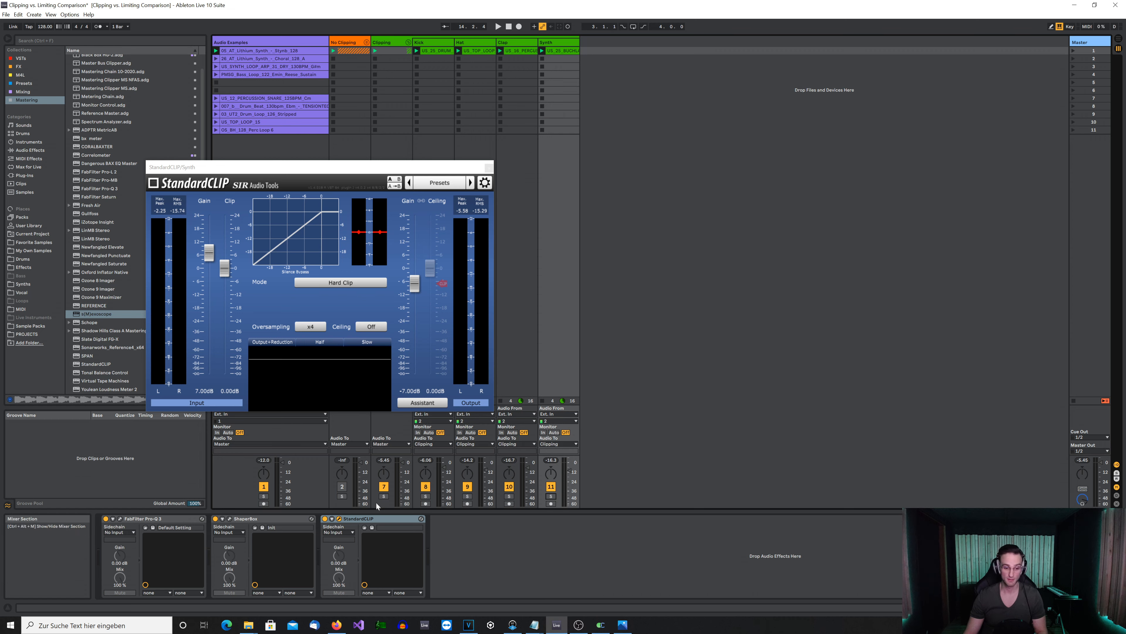
left_click(384, 496)
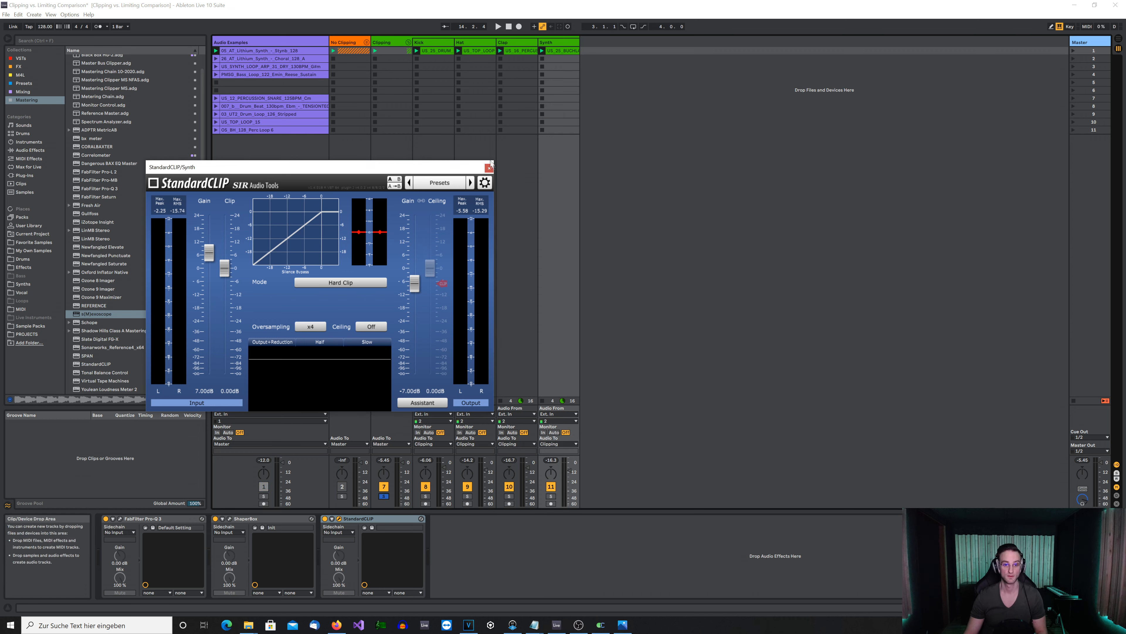
left_click(489, 167)
Step: Open the StandardCLIP on the Clipping group and play the group's full mix
left_click(392, 43)
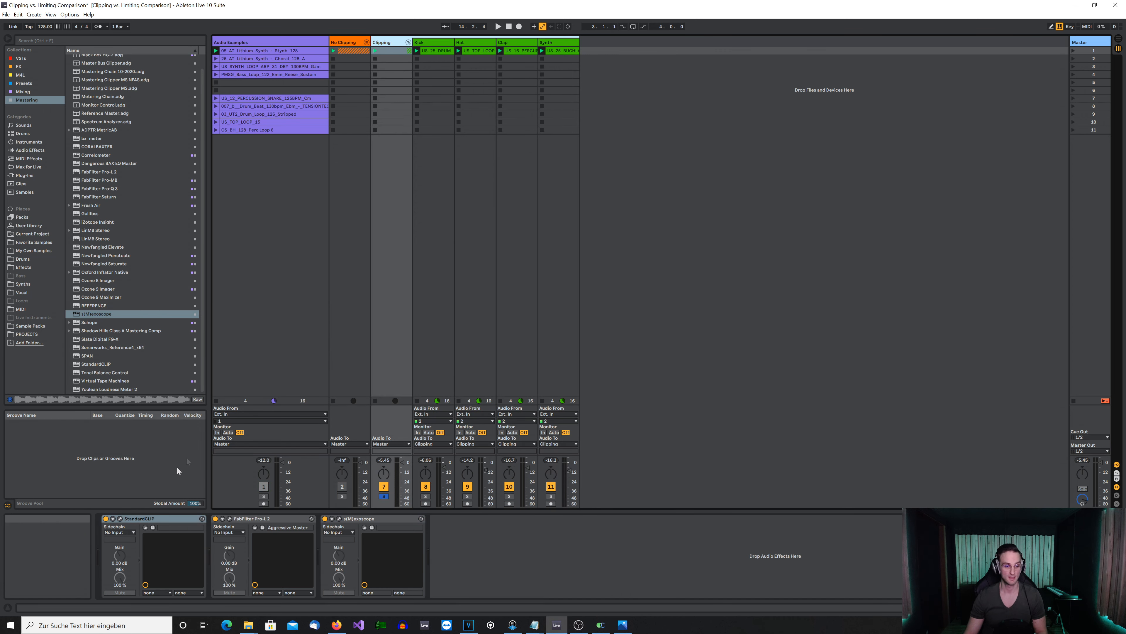
left_click(119, 519)
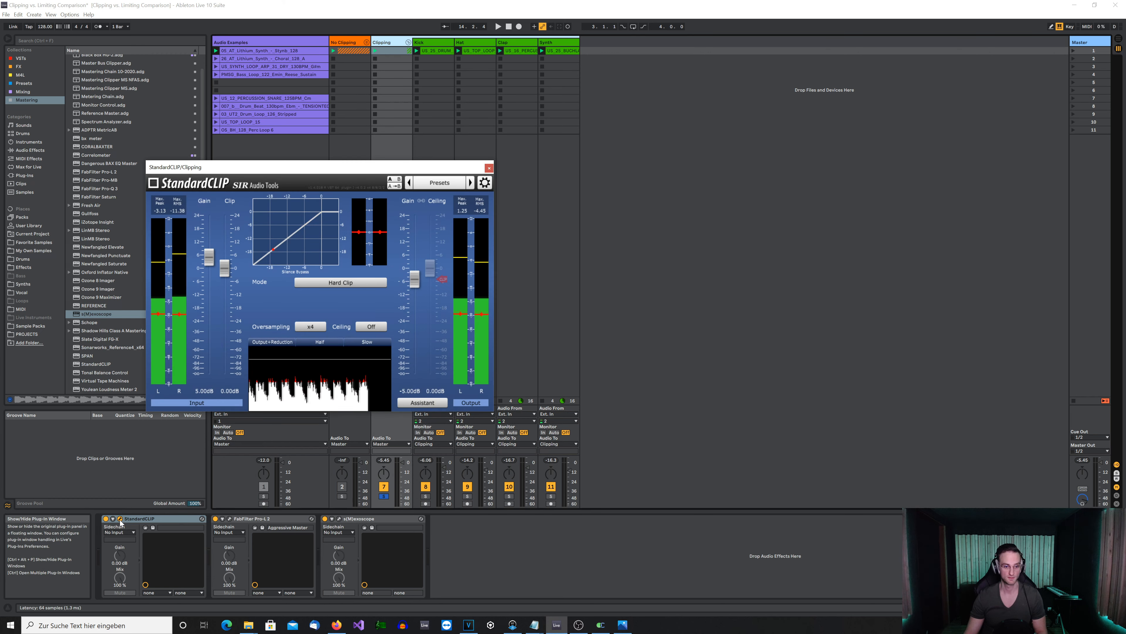
key("space")
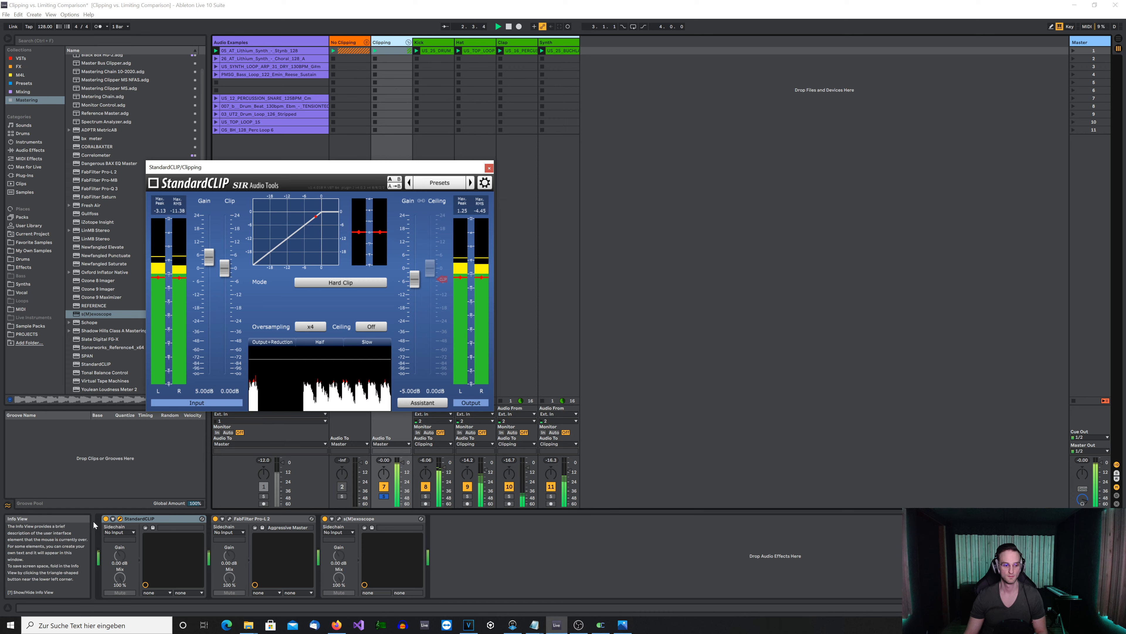
Step: Compare the playing Clipping mix with the group's StandardCLIP bypassed and active, and close the plug-in window
left_click(106, 519)
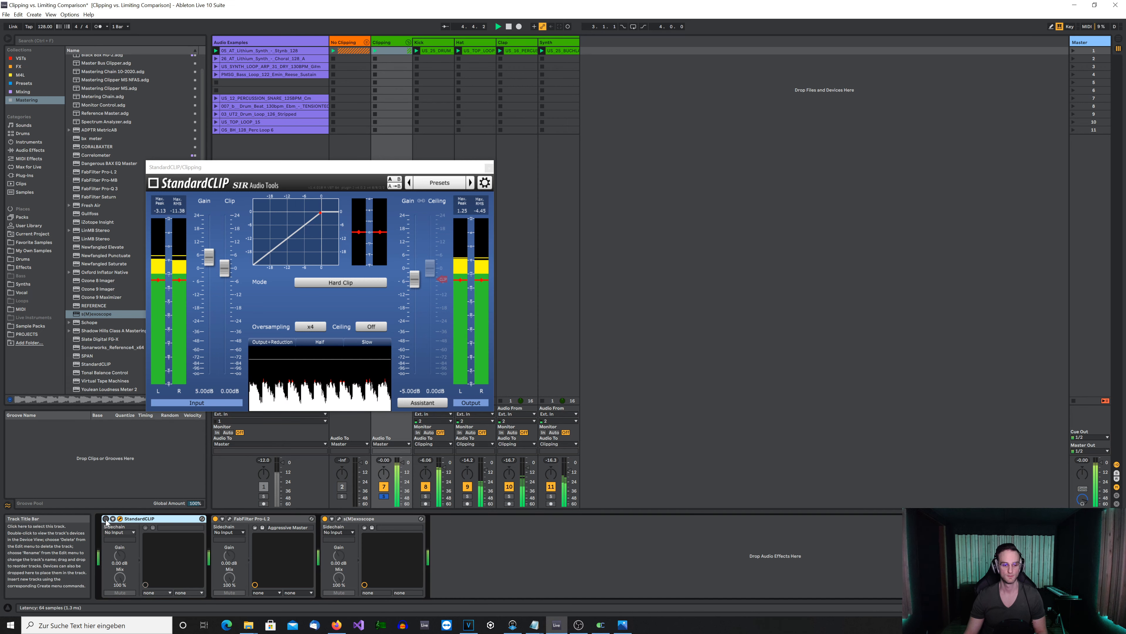
left_click(106, 519)
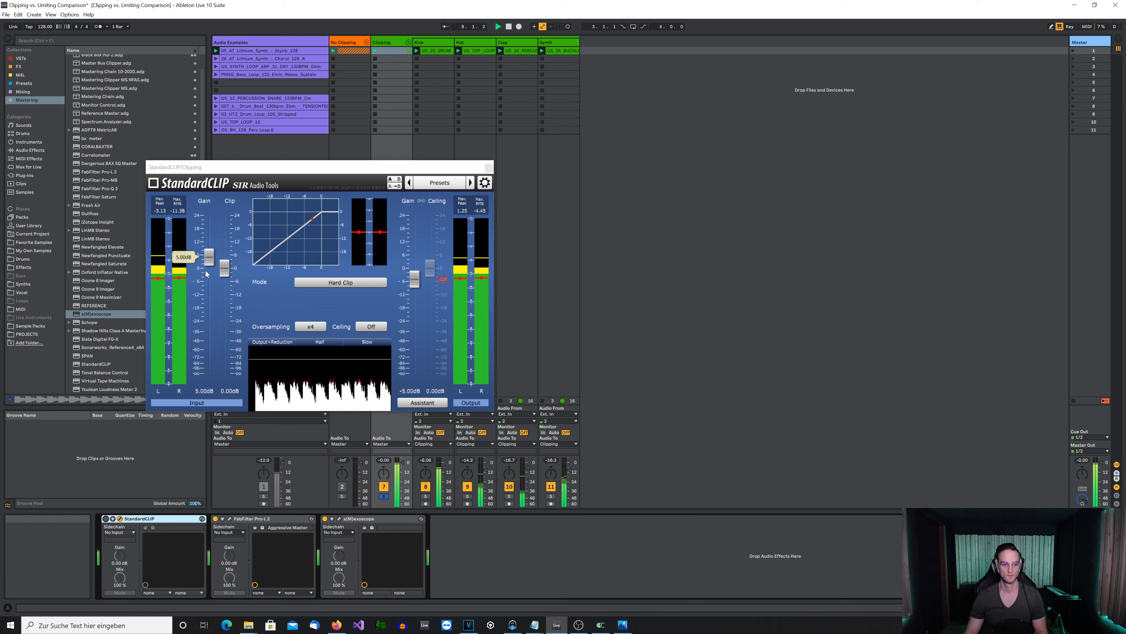
left_click(106, 519)
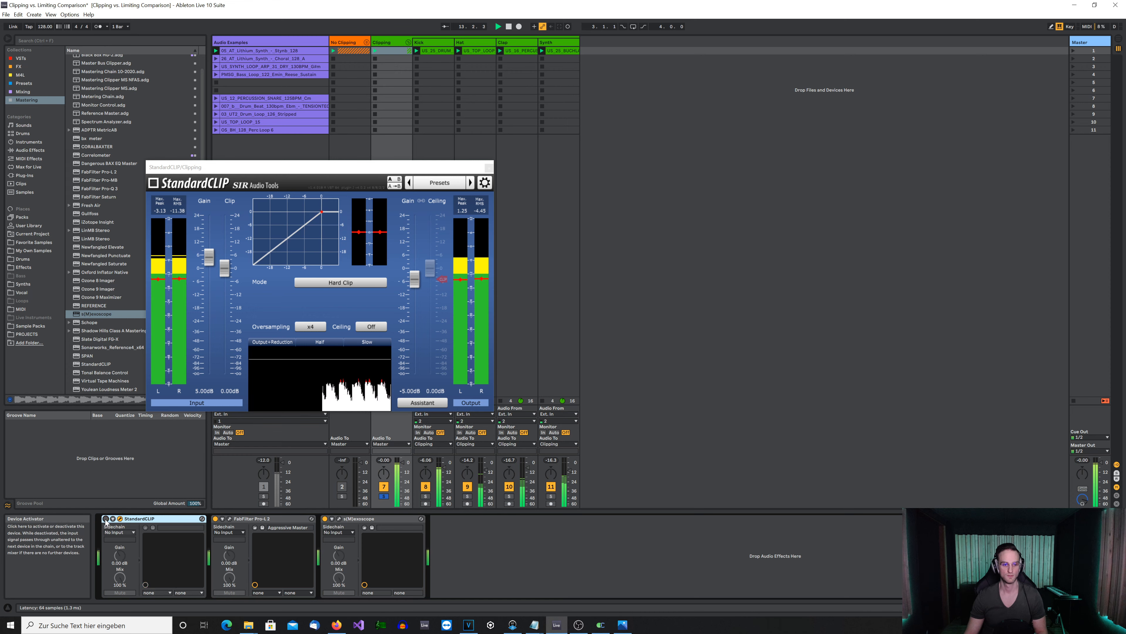
left_click(106, 519)
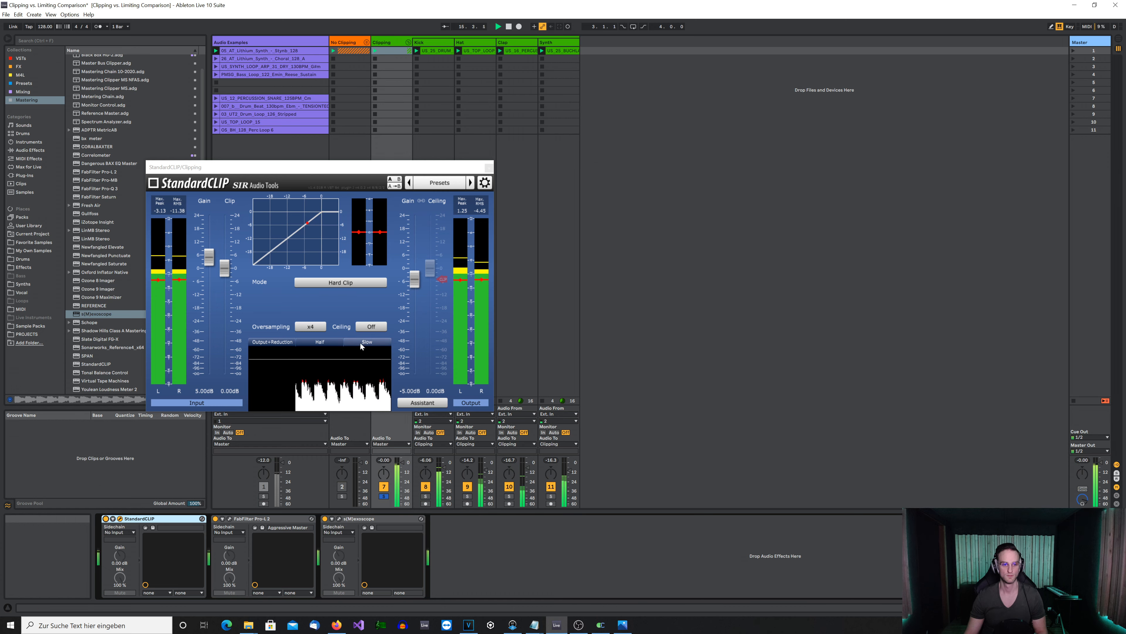
left_click(489, 169)
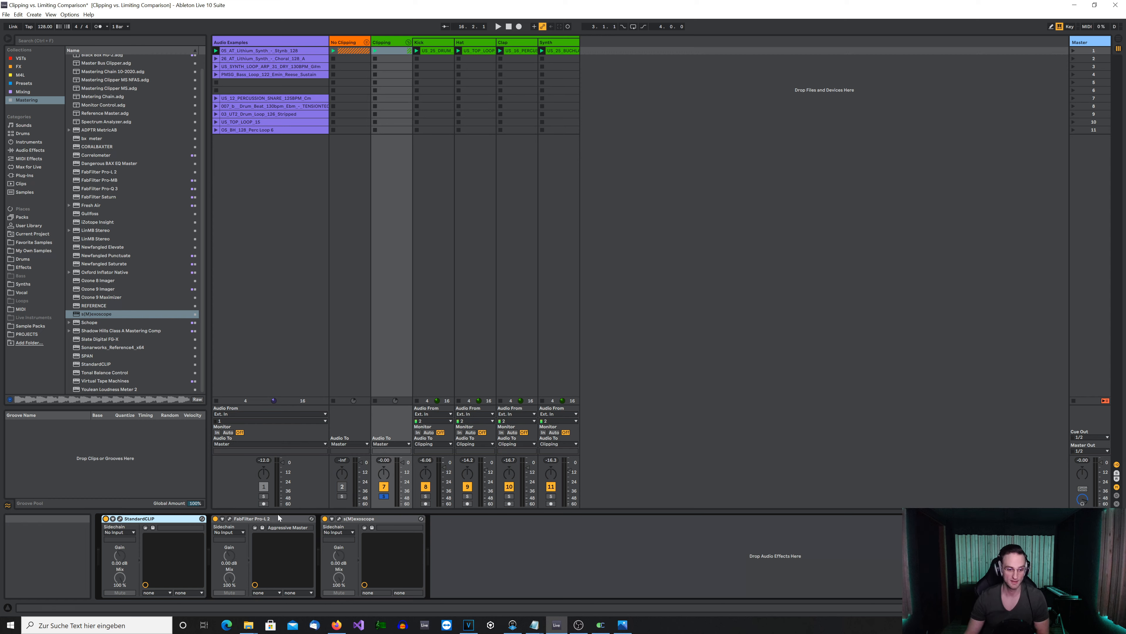
Step: Open FabFilter Pro-L 2 on the Clipping group and play the mix to examine its gain reduction and short-term loudness
left_click(230, 519)
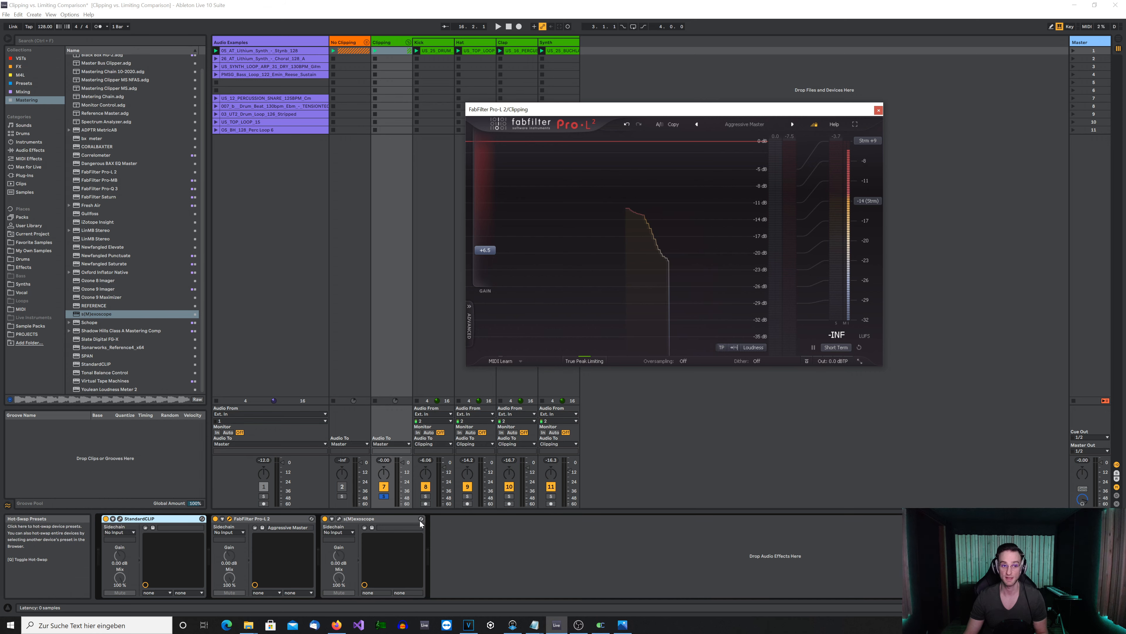
key("space")
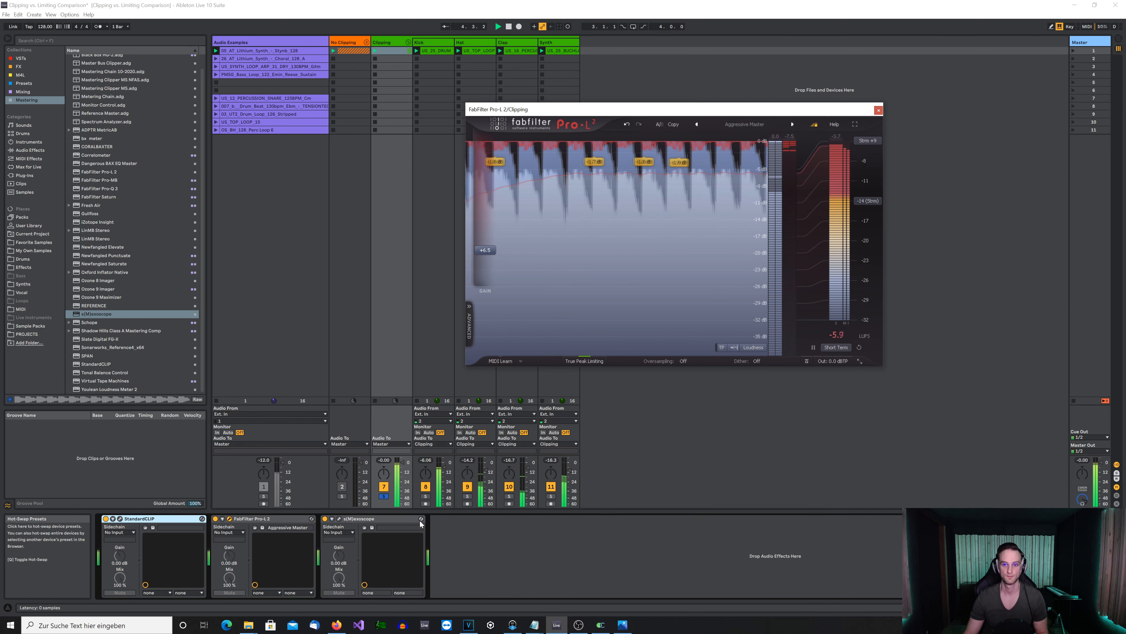
key("space")
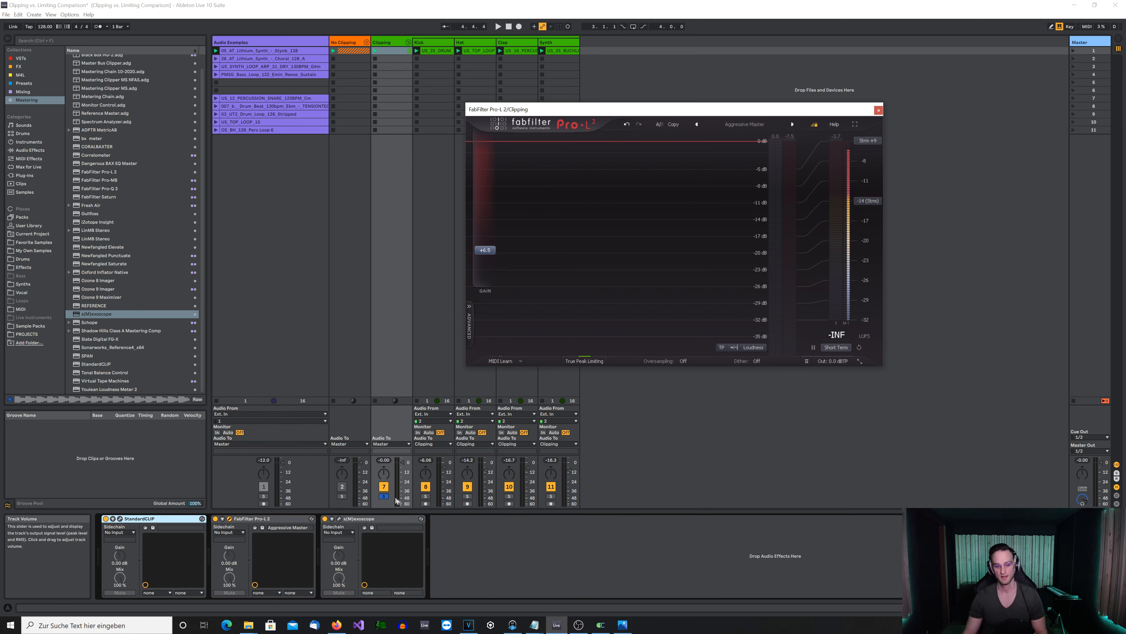
Step: Close the Clipping group's FabFilter Pro-L 2 window and play the mix with the Clipping group soloed
left_click(384, 496)
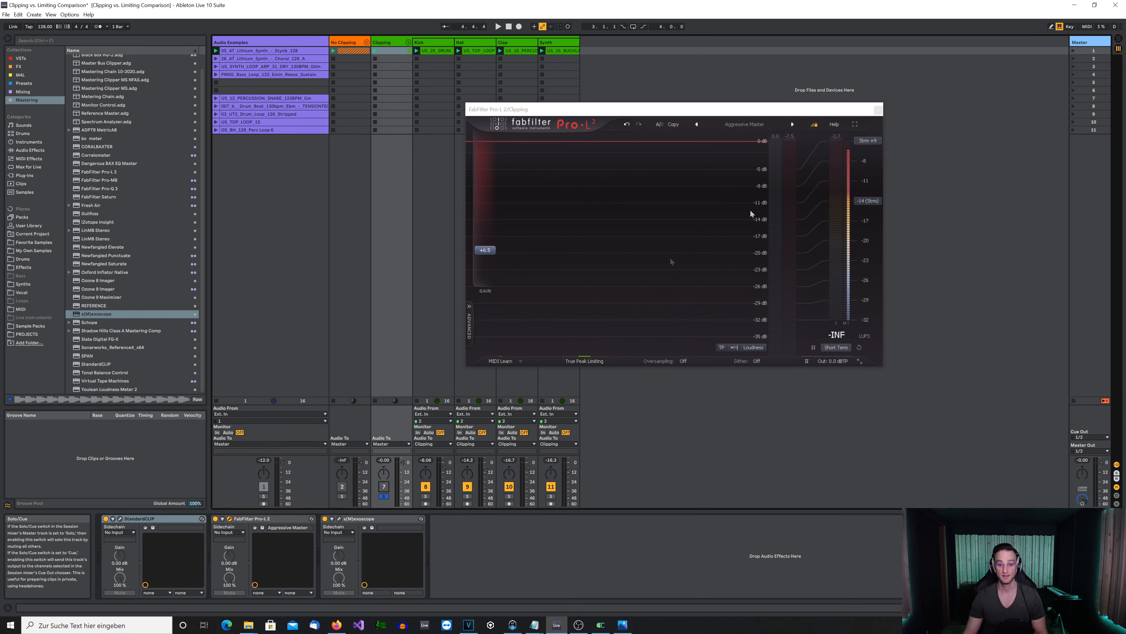
left_click(878, 109)
key("space")
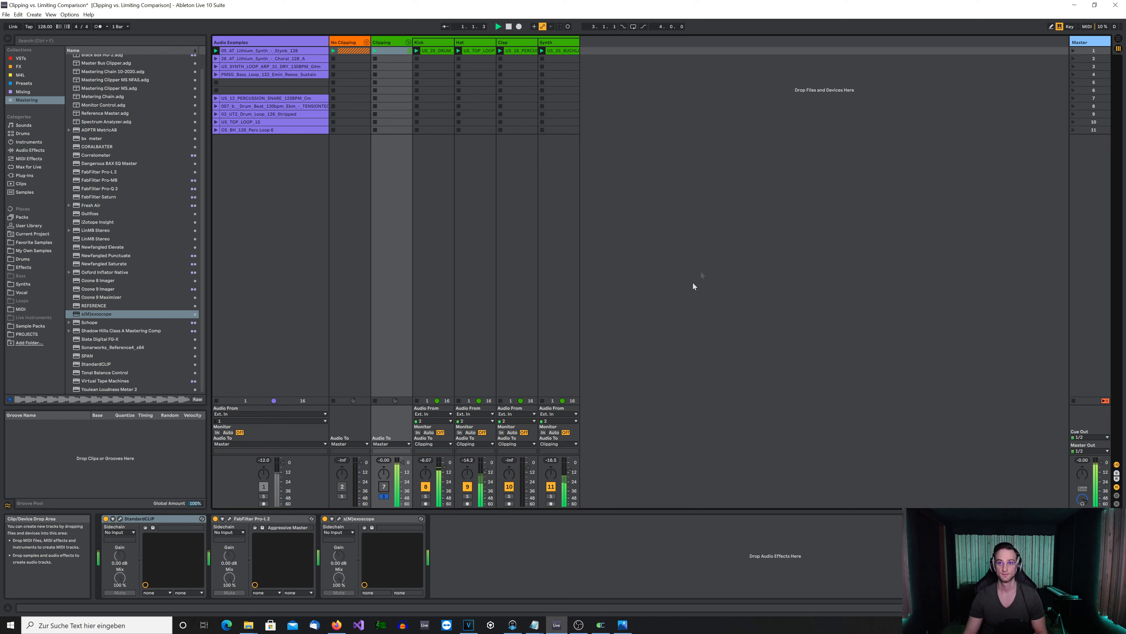
Step: Compare the two mixes during playback by alternating the solo between the No Clipping and Clipping groups
left_click(345, 498)
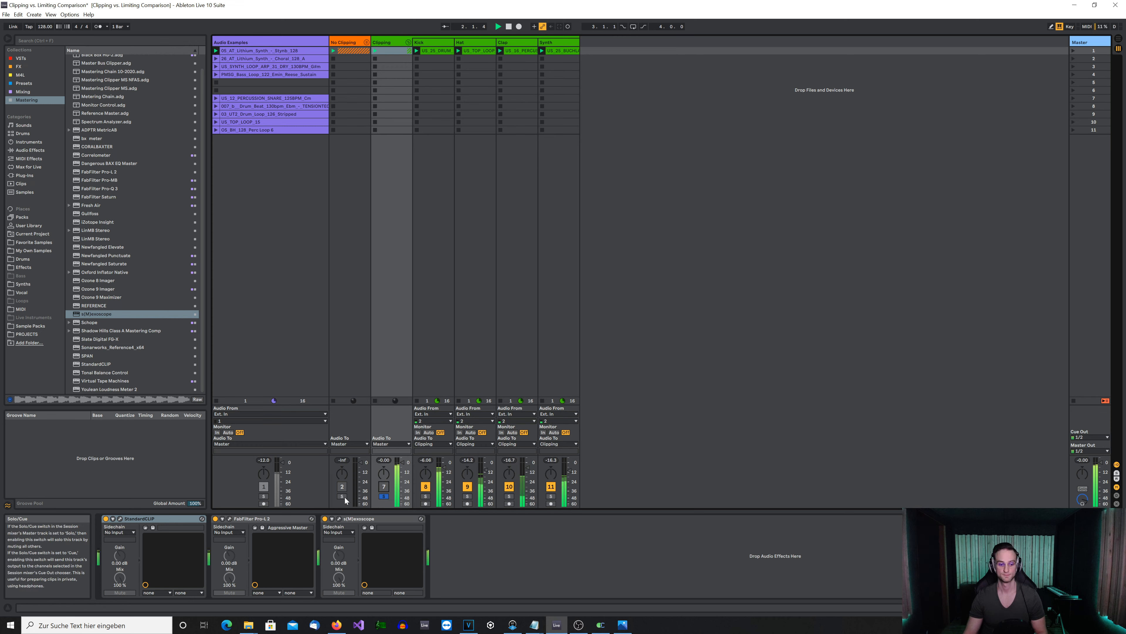
left_click(383, 496)
left_click(344, 497)
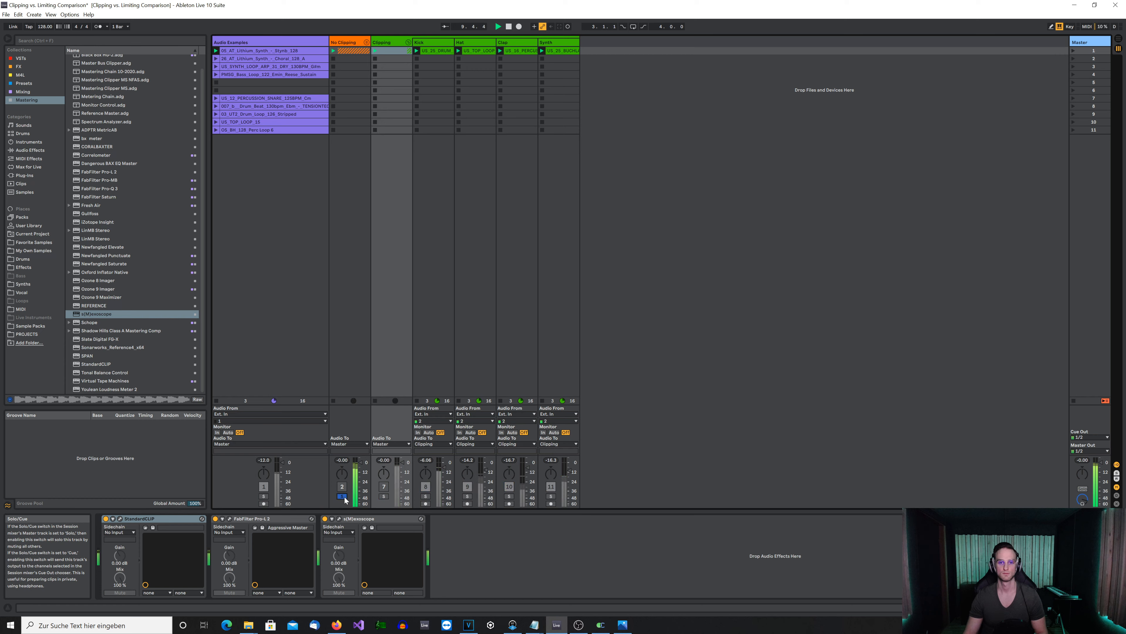
left_click(384, 496)
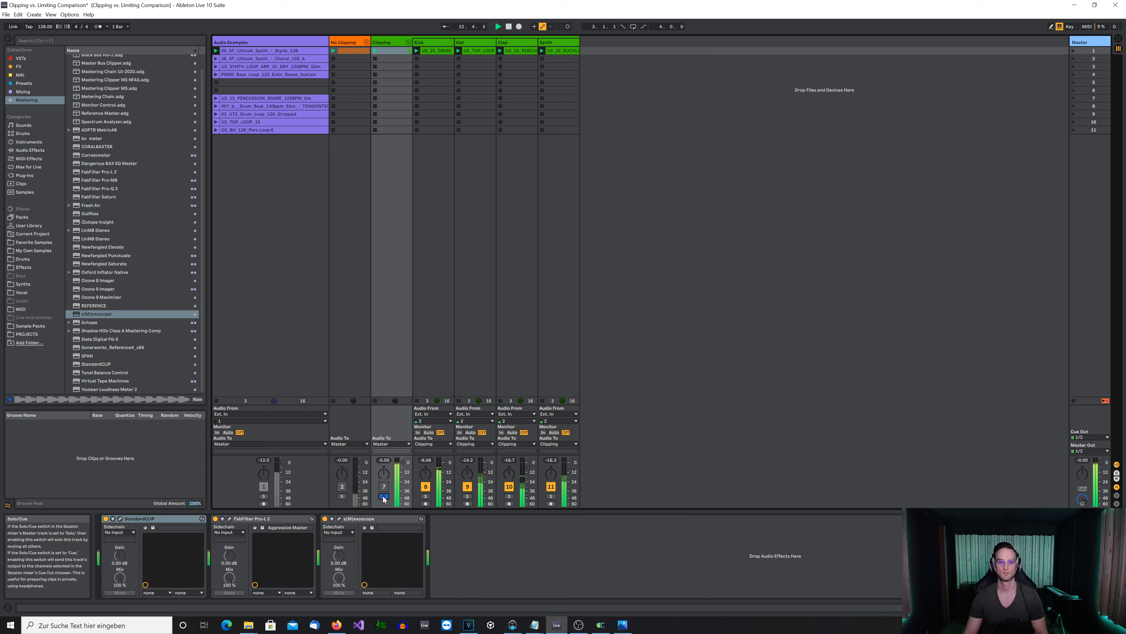
left_click(343, 497)
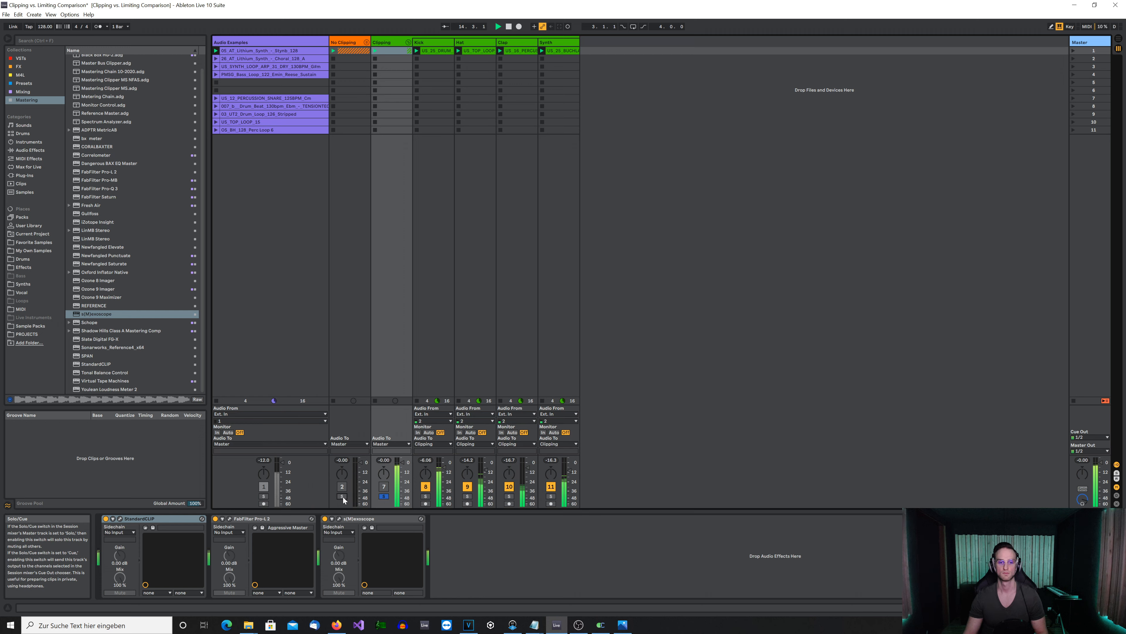
left_click(384, 496)
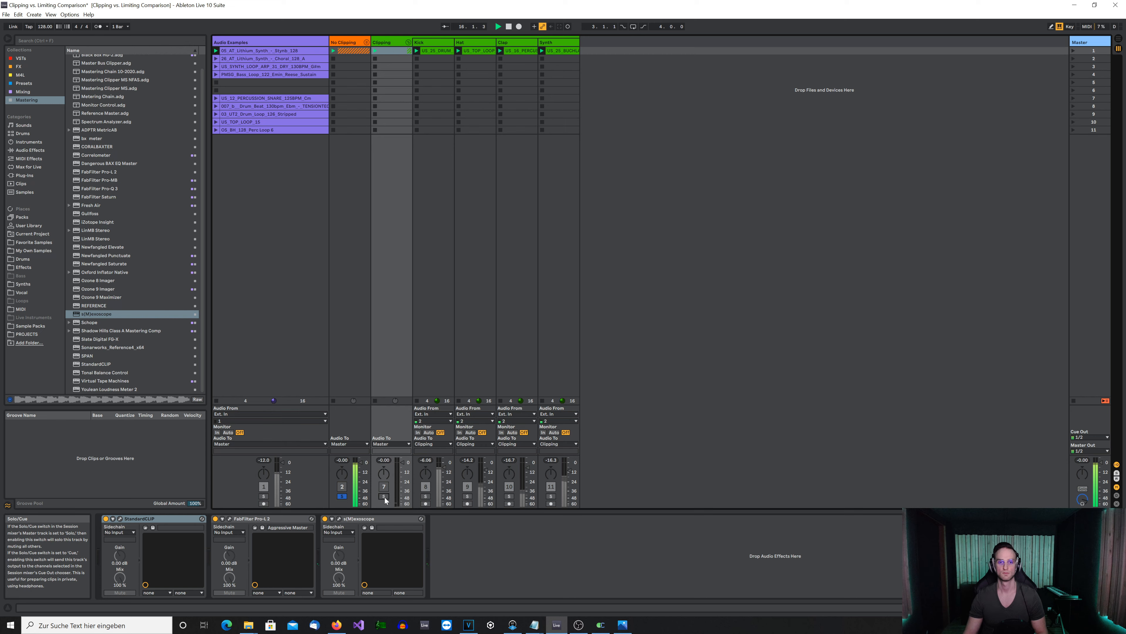